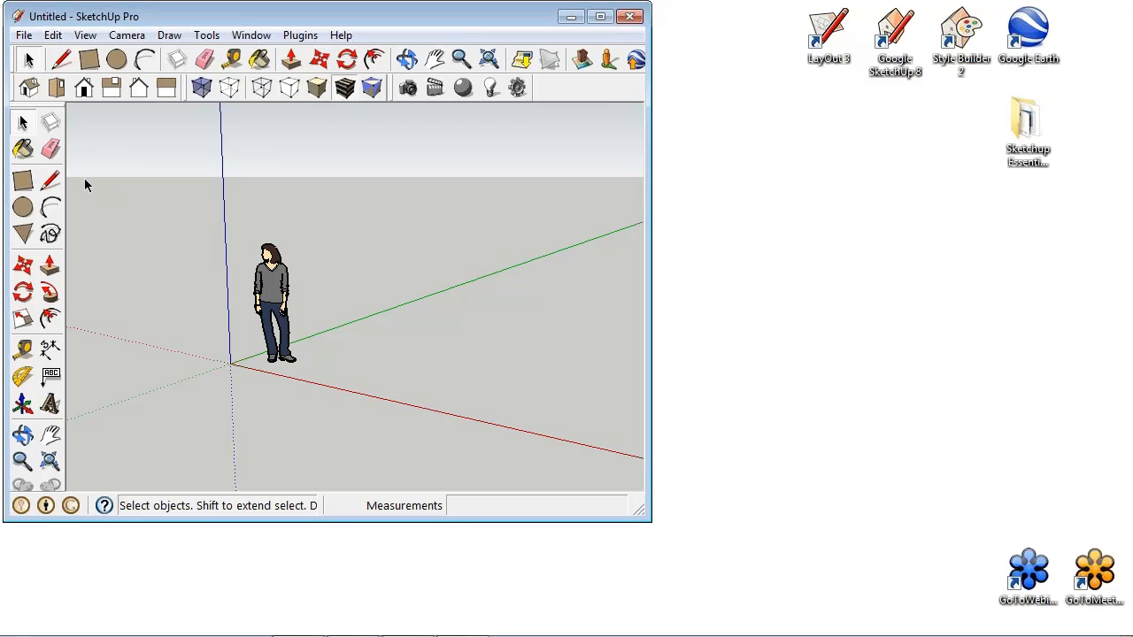
- Open the Shaderlight render settings and set the output resolution to a custom width of 1500 and height of 1500 pixels
left_click(521, 90)
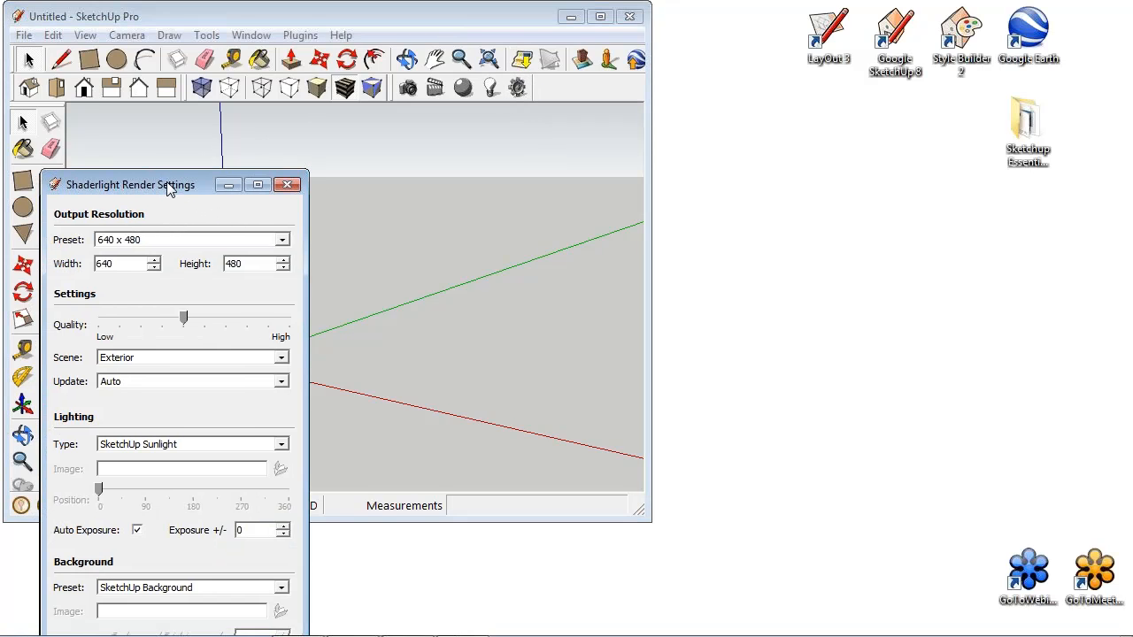
left_click_drag(167, 186, 212, 33)
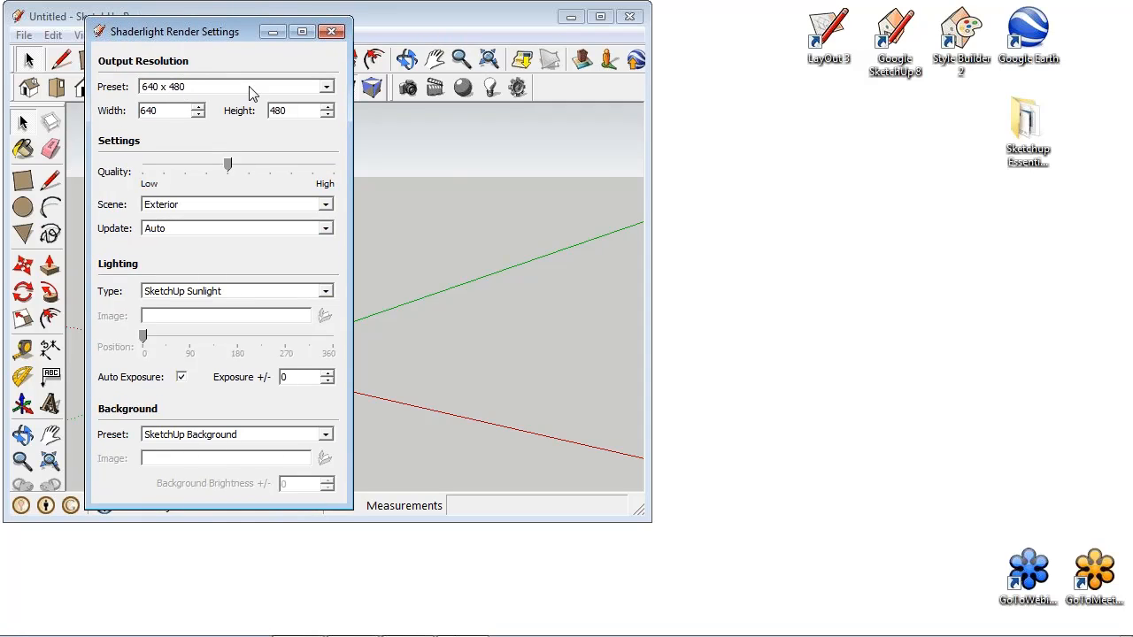
left_click(327, 87)
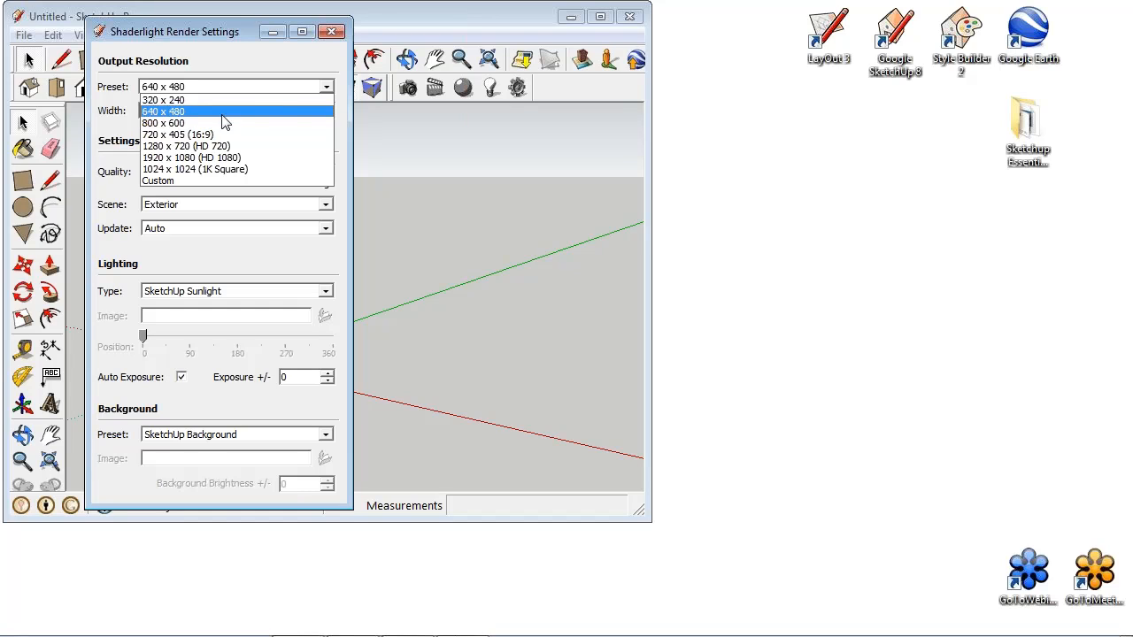
left_click(221, 112)
left_click(168, 111)
double_click(168, 111)
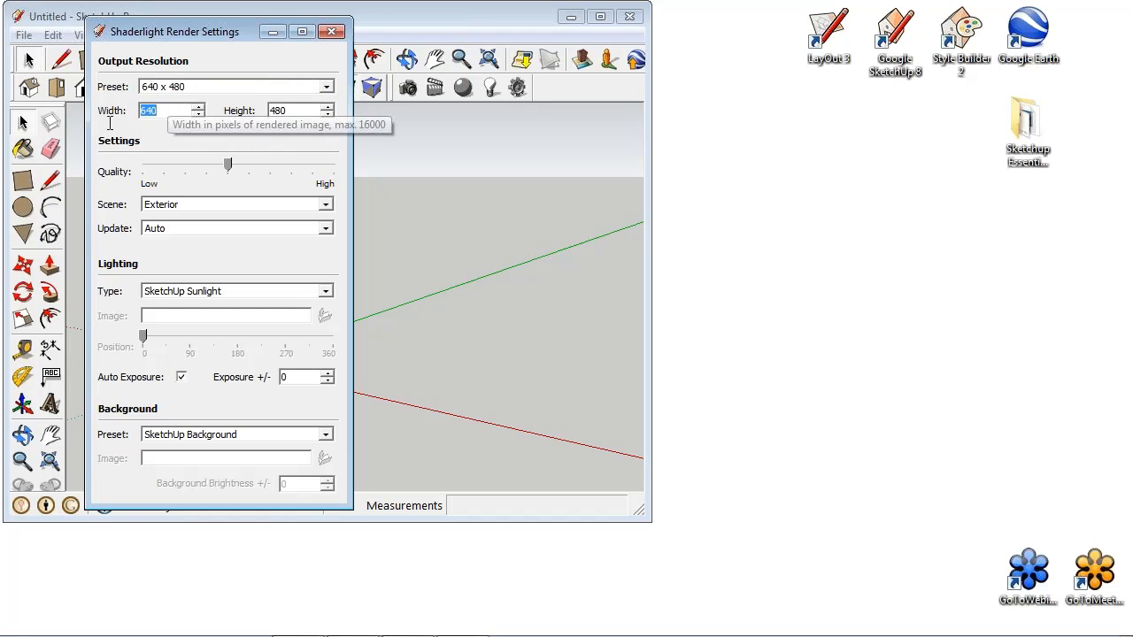
type("1500")
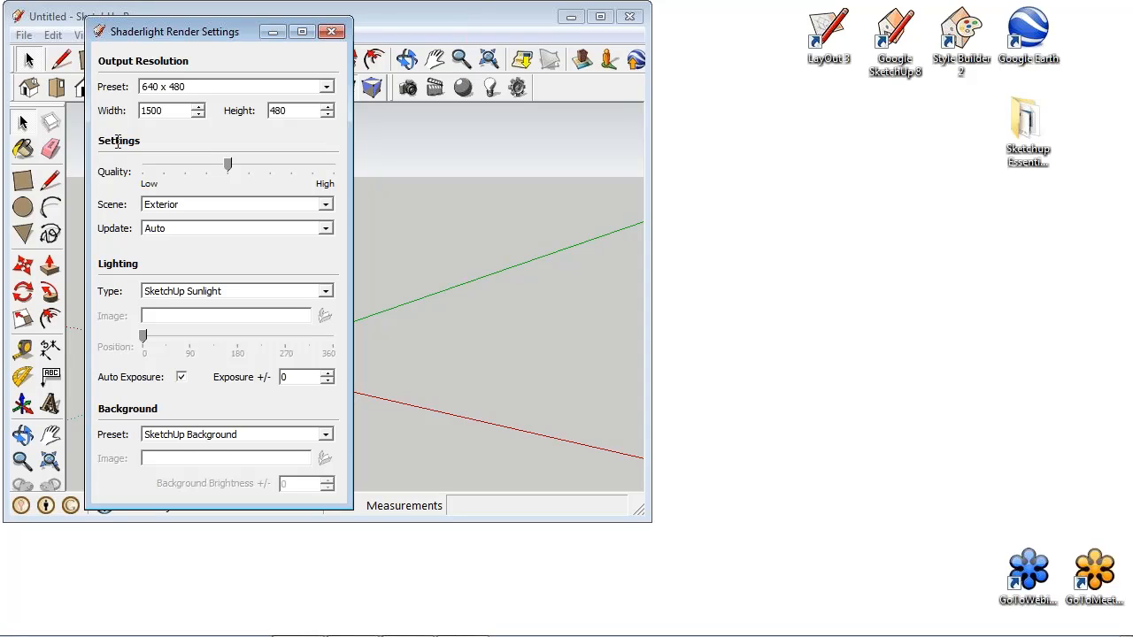
double_click(295, 111)
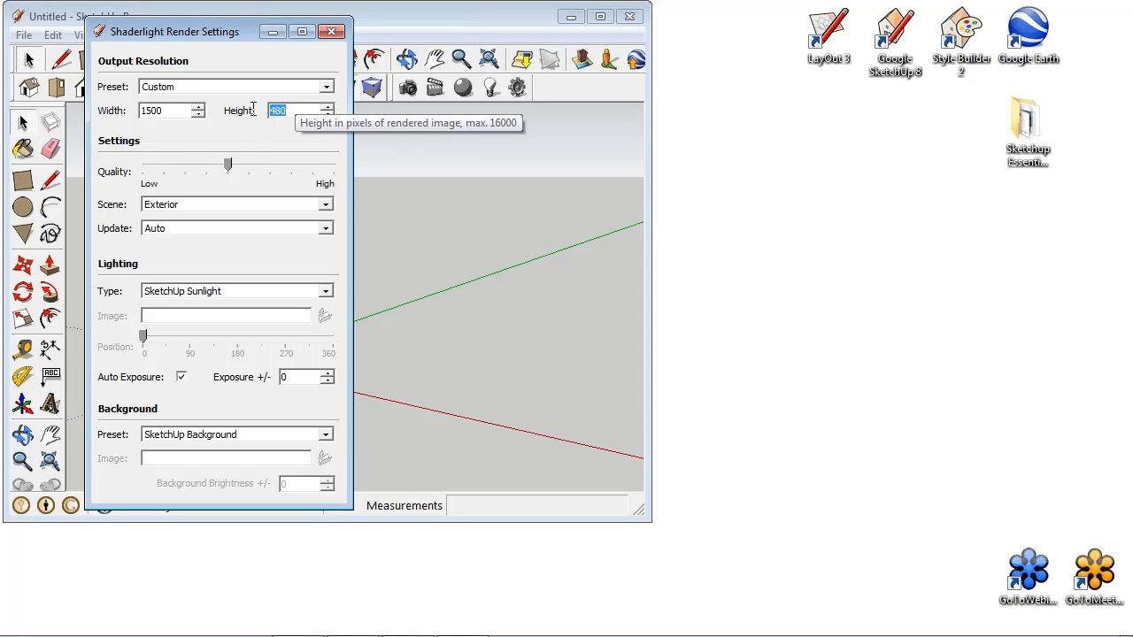
type("1500")
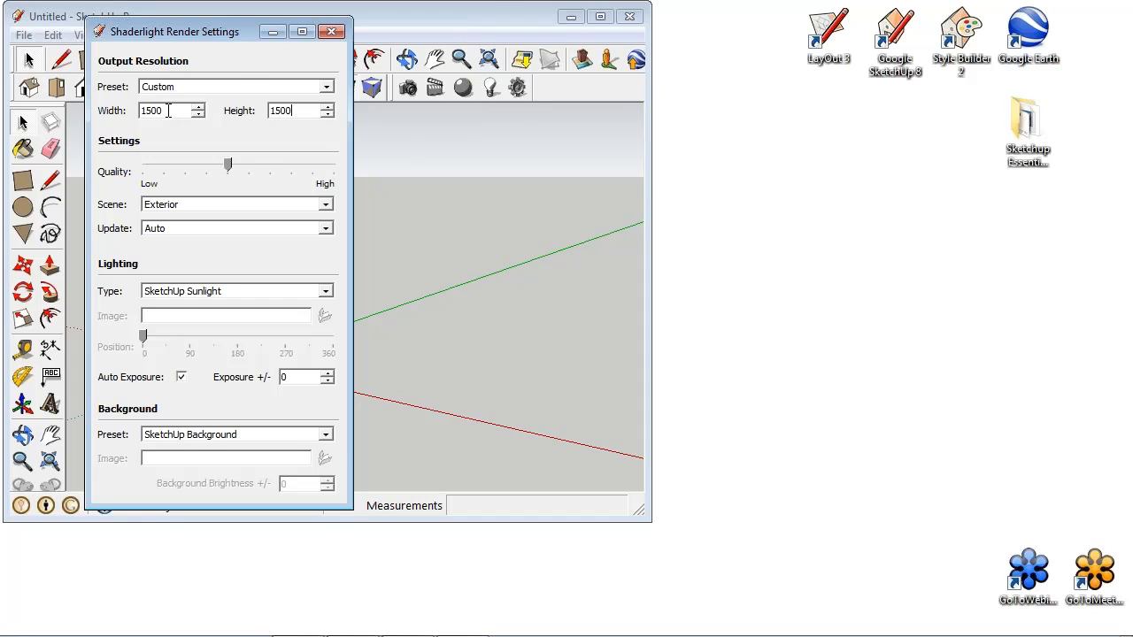
left_click(235, 83)
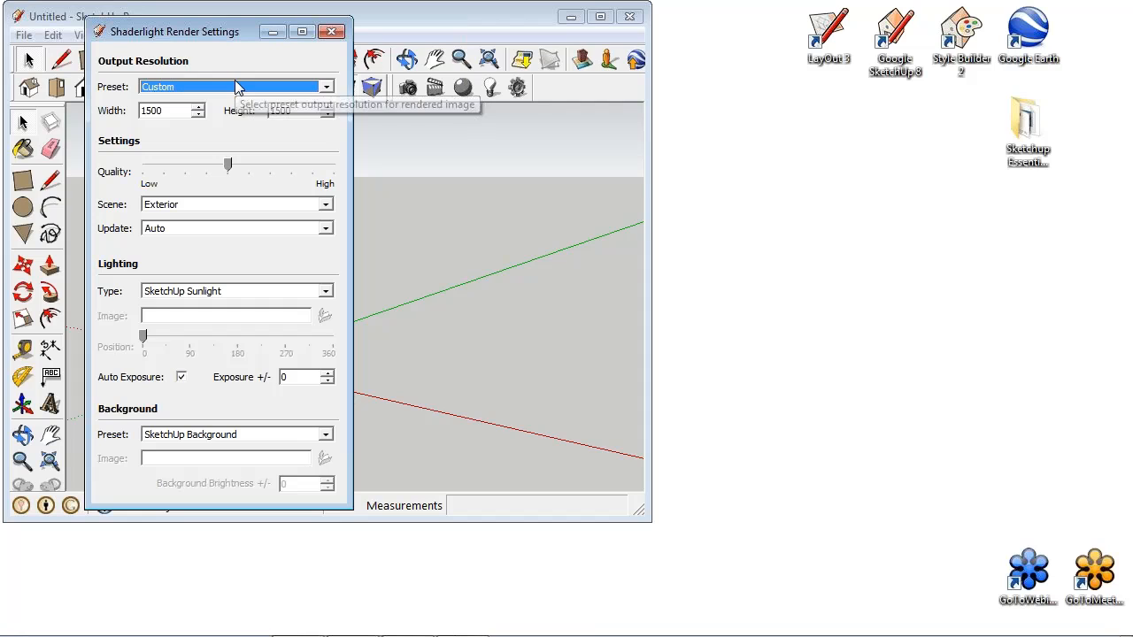
left_click(236, 88)
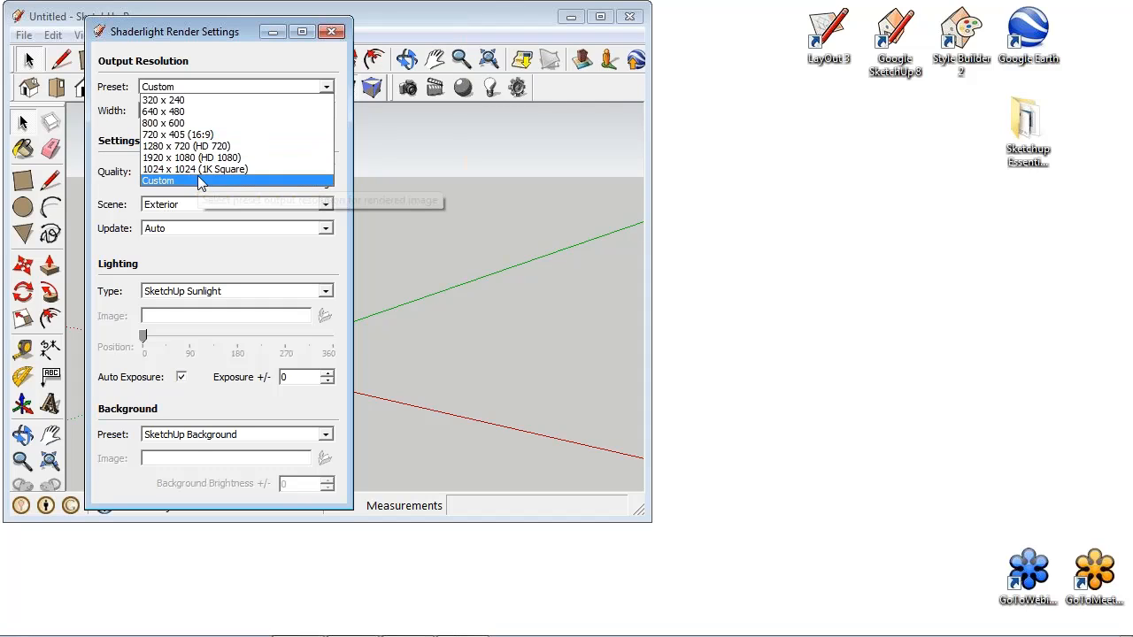
left_click(199, 62)
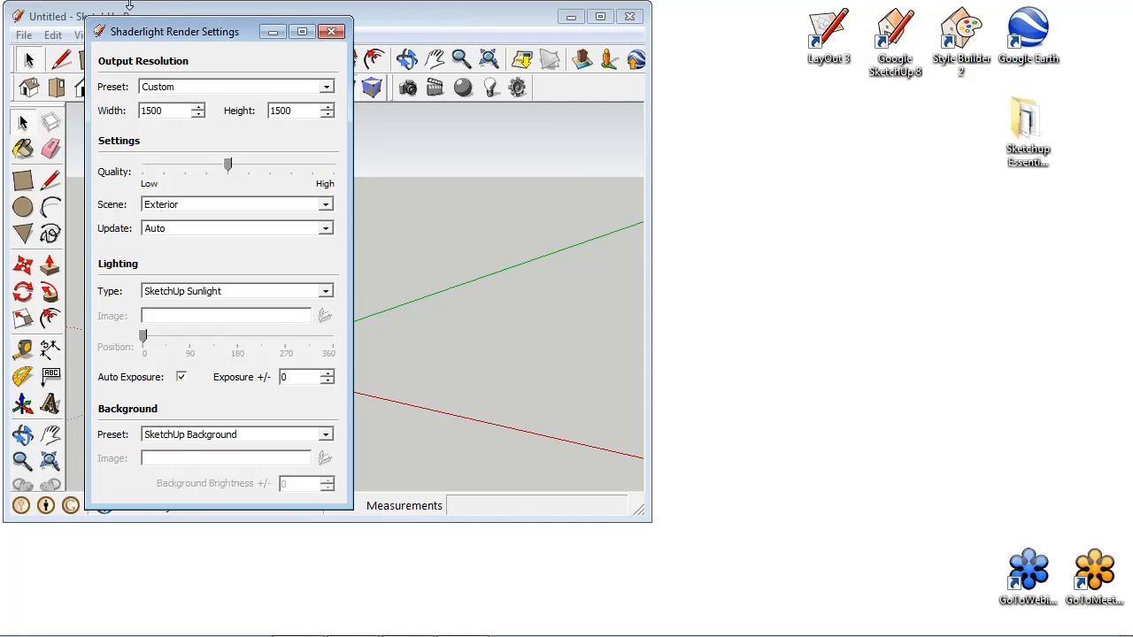
left_click(888, 44)
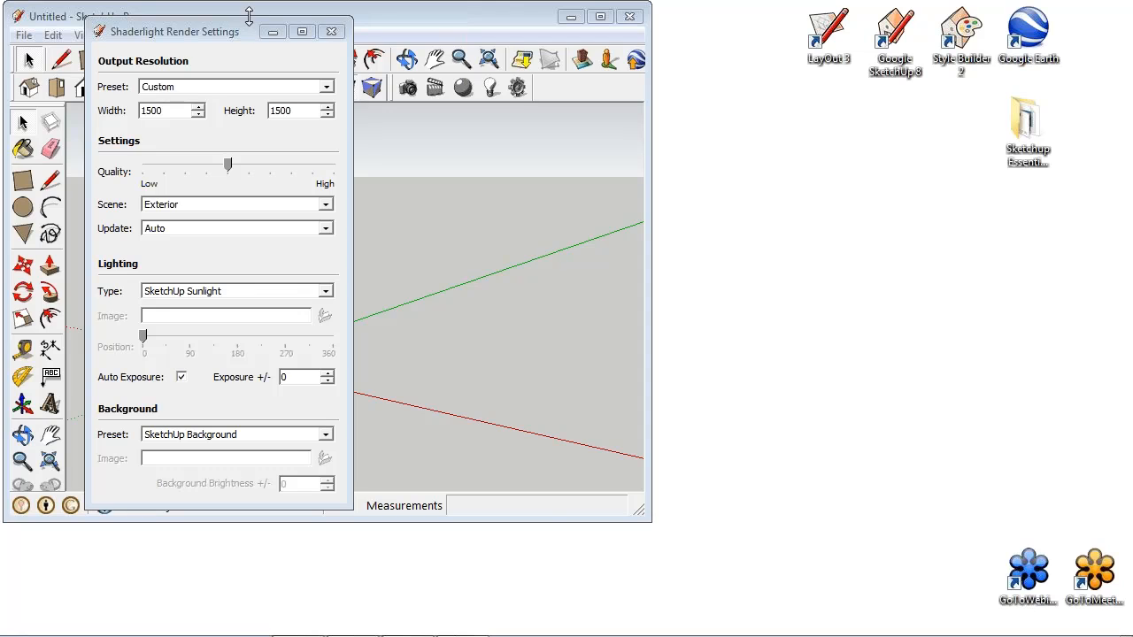
- Move the render settings clear of the model and open the recent file reflections.skp
left_click_drag(241, 32, 785, 24)
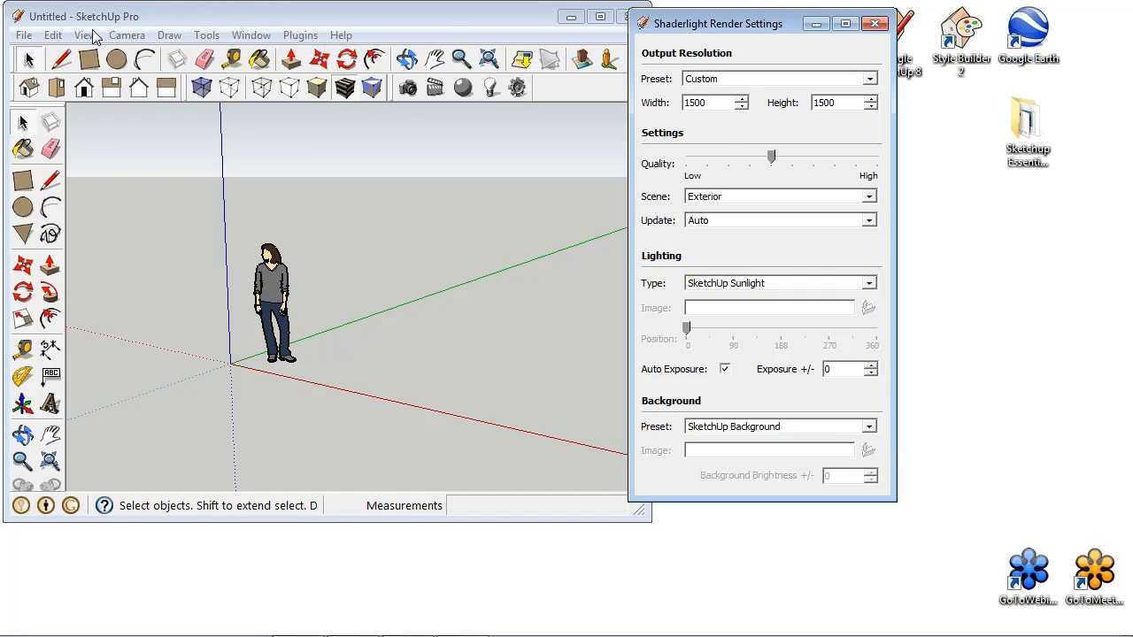
left_click(23, 35)
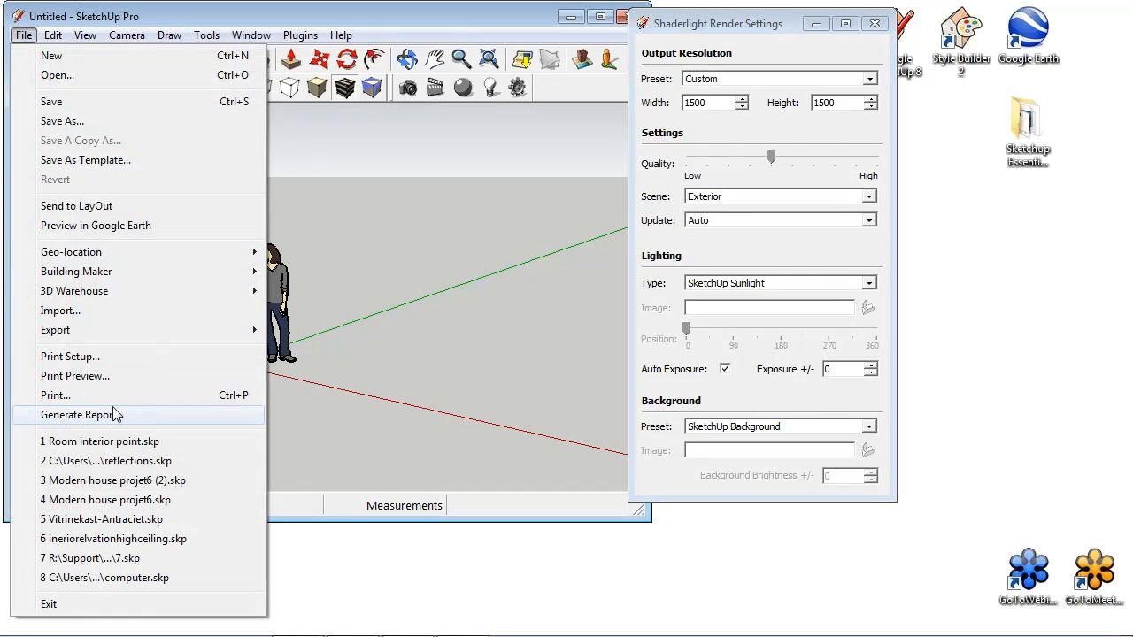
left_click(115, 460)
left_click(344, 308)
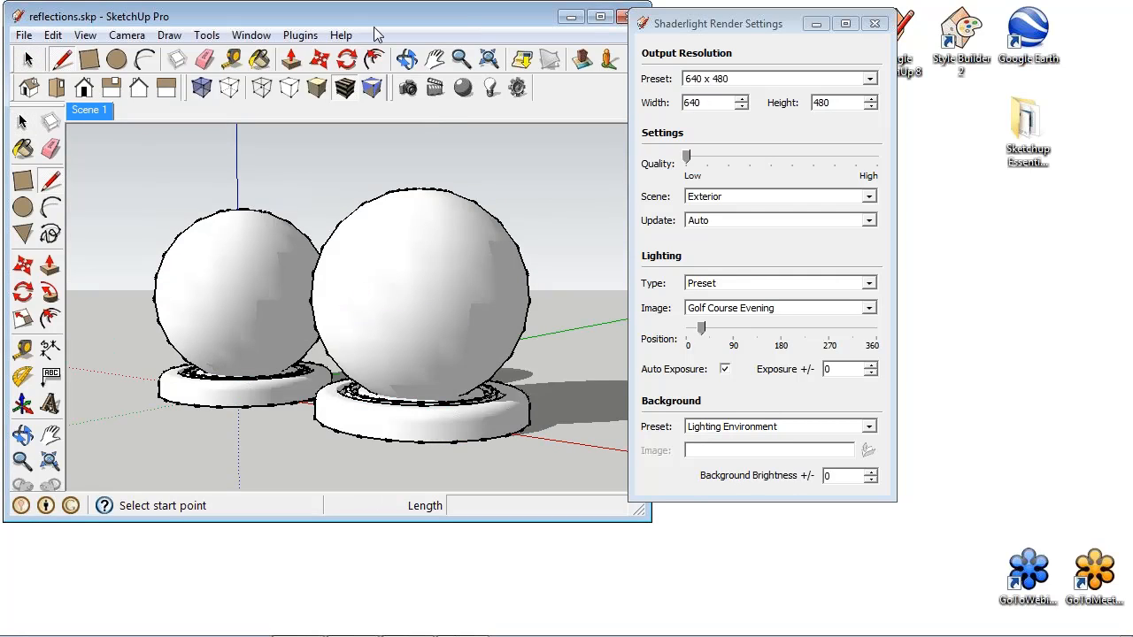
- Render the two spheres and fill the view with one sphere, keeping the render settings clear of the render image
left_click(410, 89)
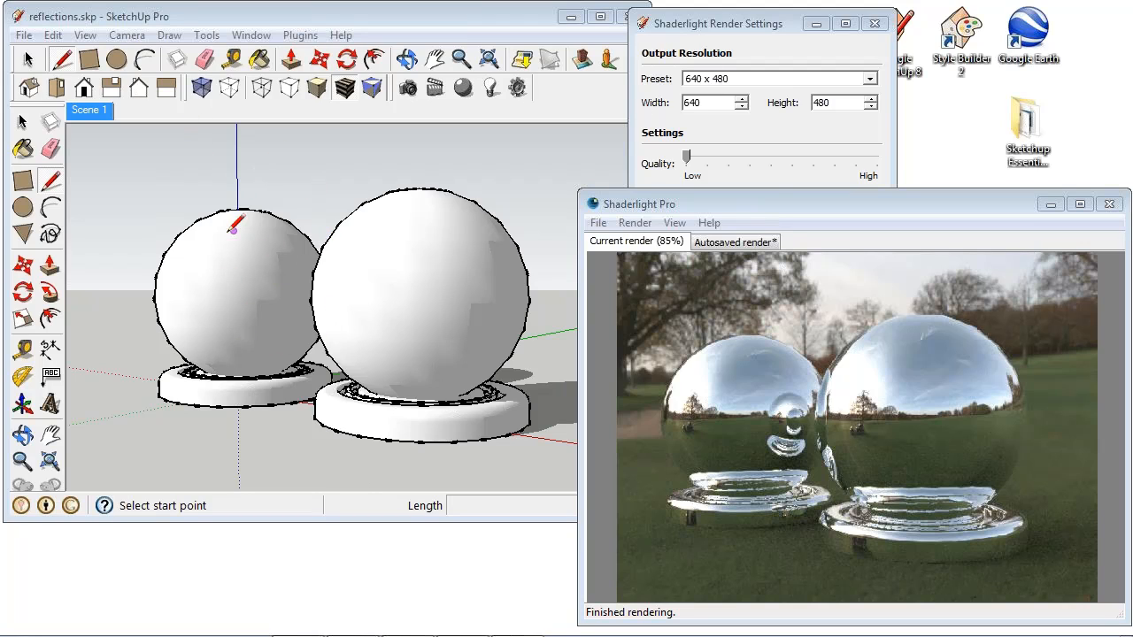
left_click(92, 111)
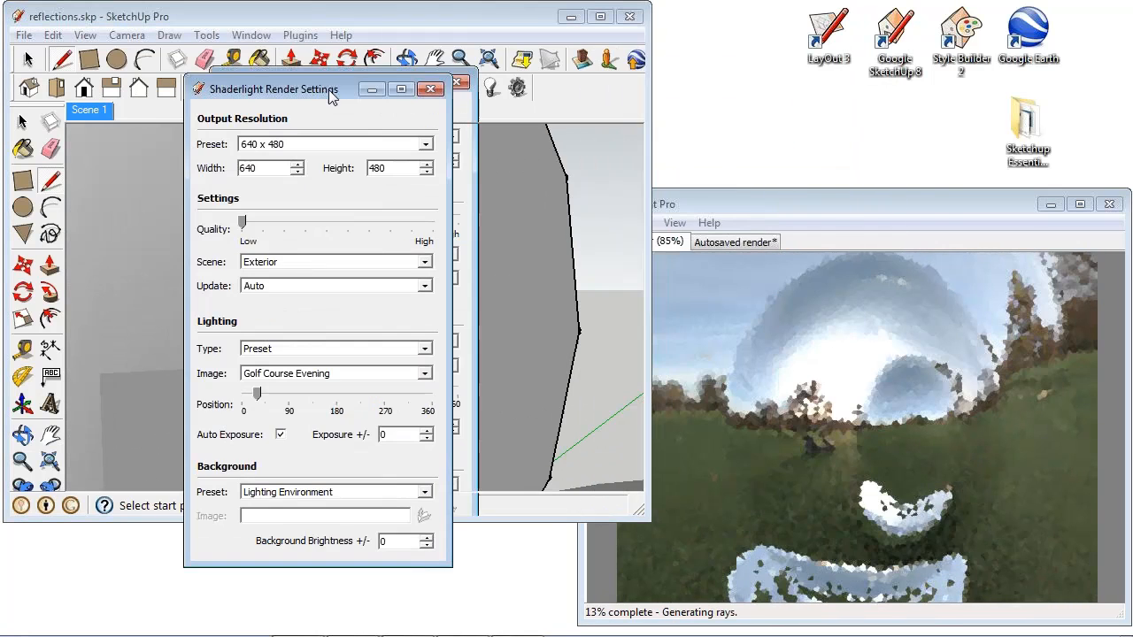
mouse_move(736, 30)
left_mouse_down()
mouse_move(328, 89)
mouse_move(165, 131)
mouse_move(167, 152)
left_mouse_up()
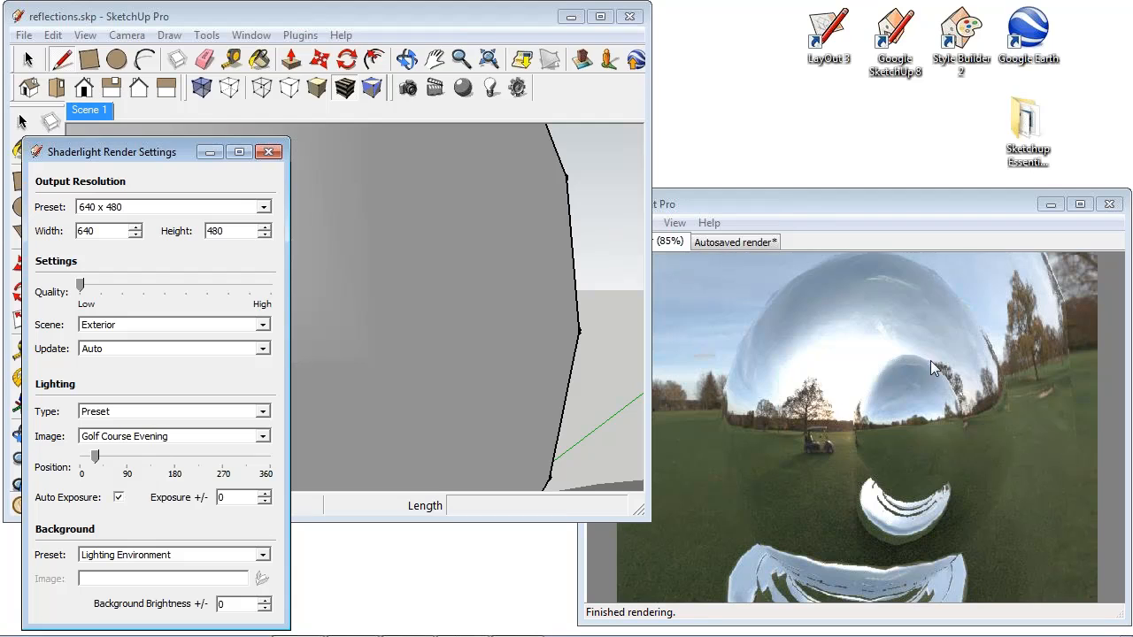
- Compare the mirror reflections with the render quality at the fourth and seventh notches, and return the quality to the lowest
left_click(143, 286)
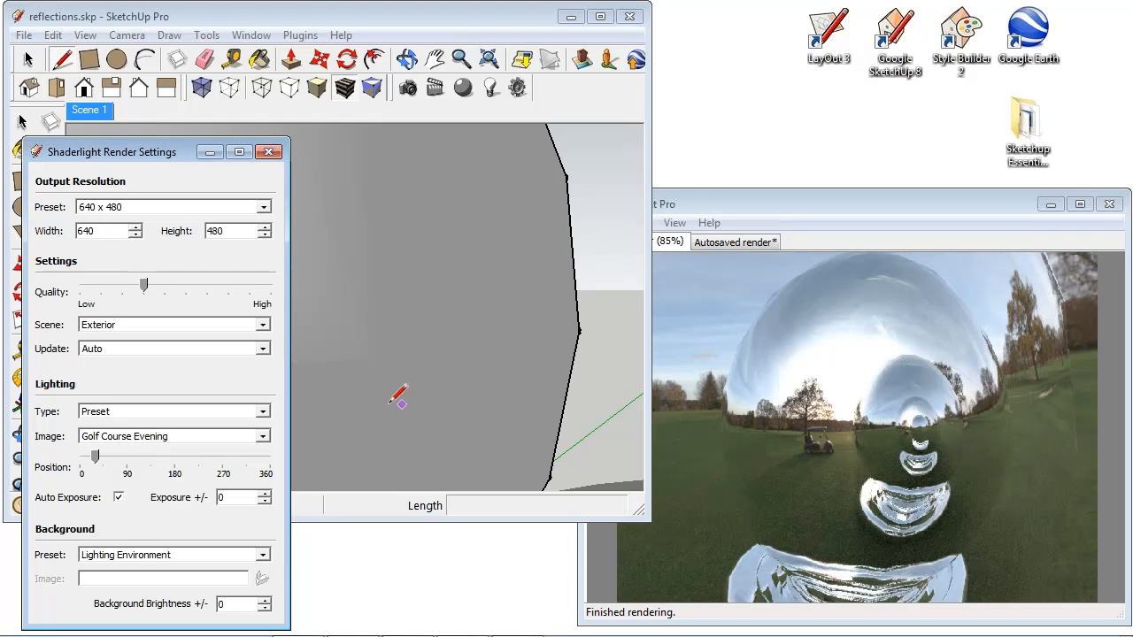
left_click(204, 292)
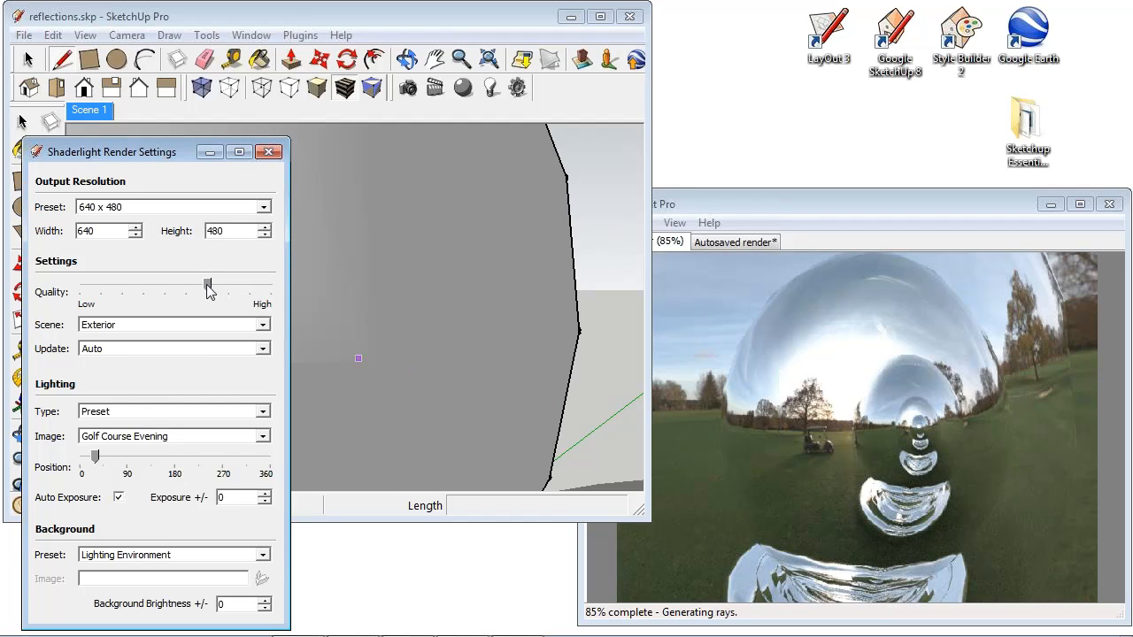
left_click(81, 290)
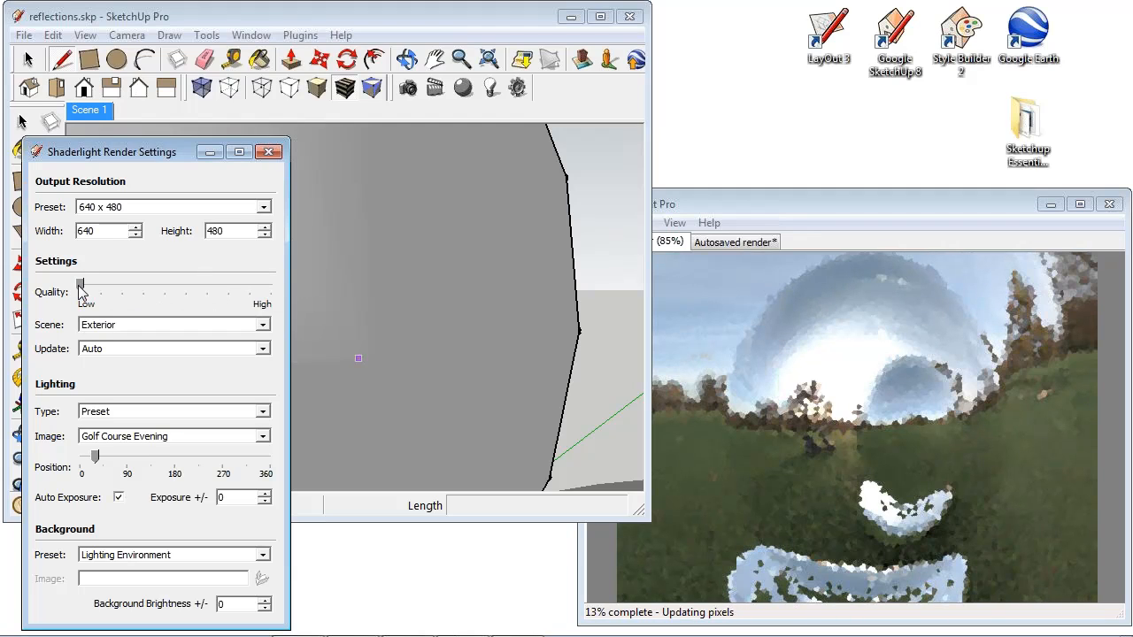
- Edit the Shaderlight material Color_001, setting its type to Glossy and its finish to Mirror
left_click(462, 87)
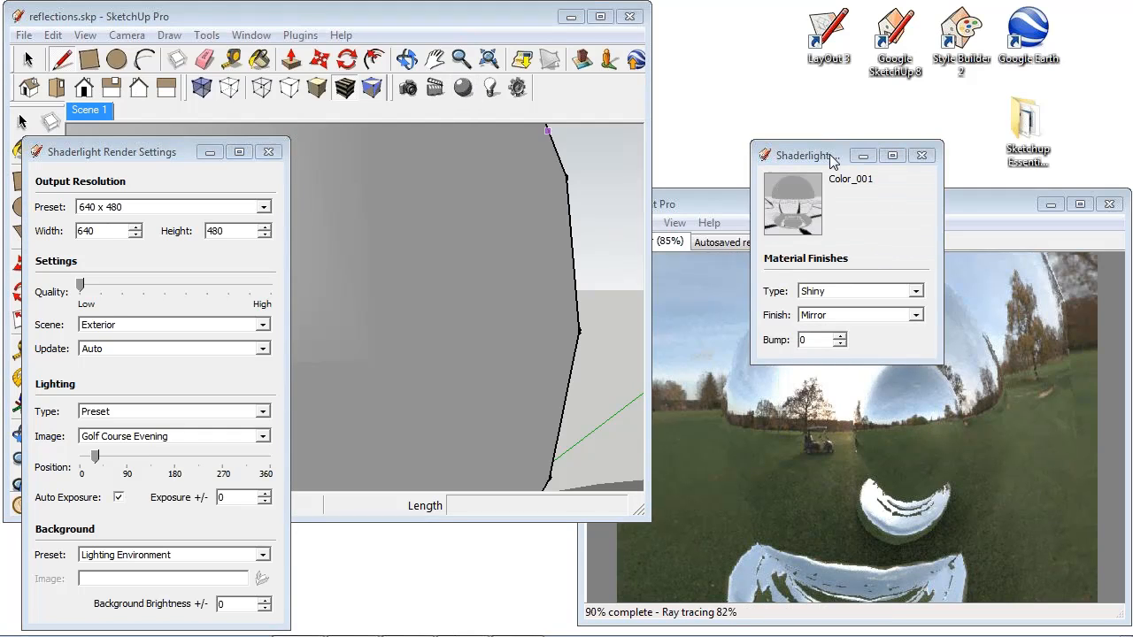
left_click_drag(829, 156, 534, 131)
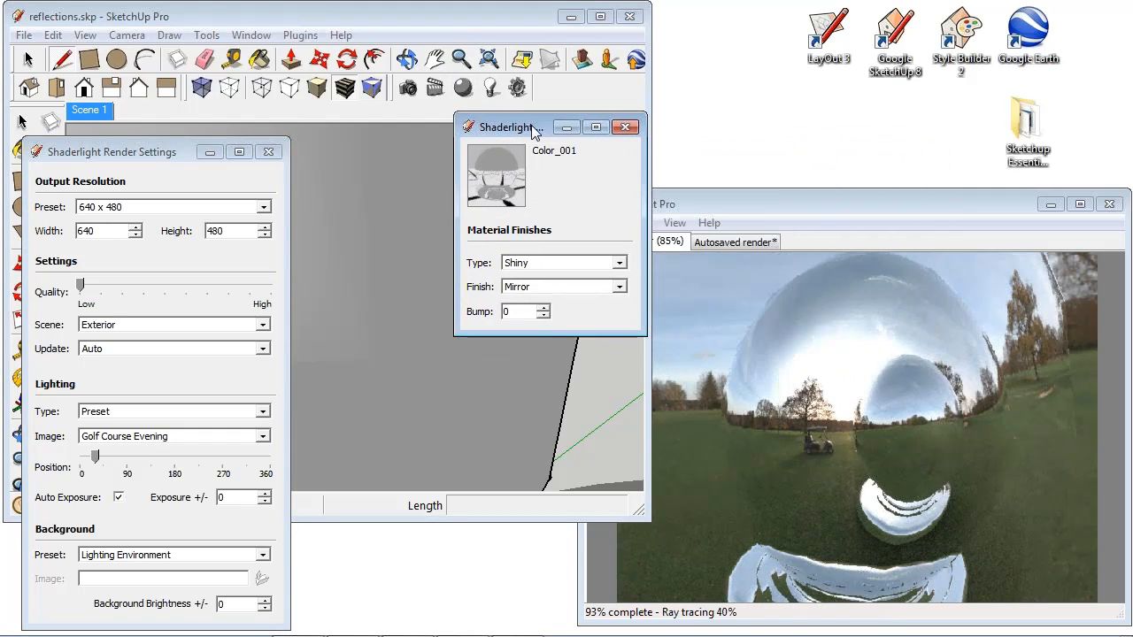
left_click(620, 263)
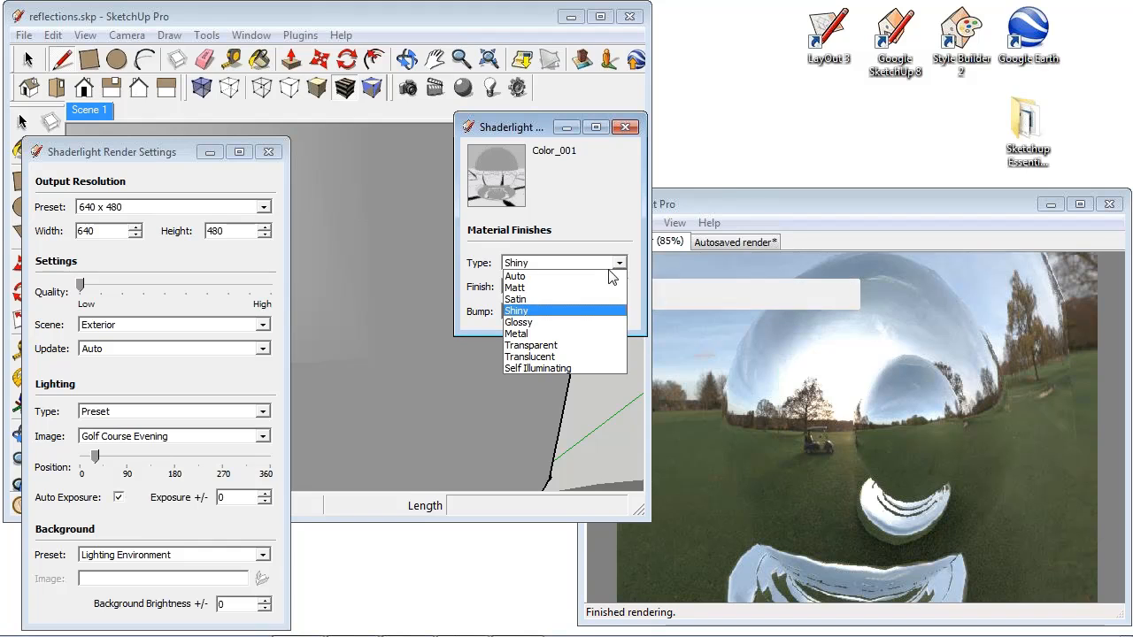
left_click(565, 323)
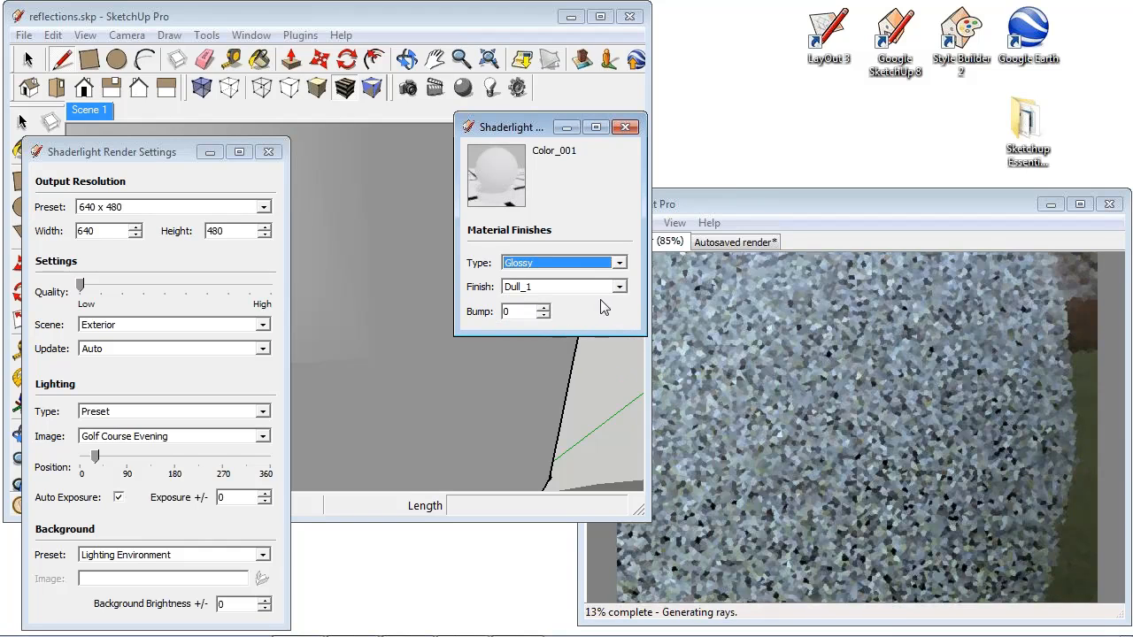
left_click(611, 287)
left_click(552, 404)
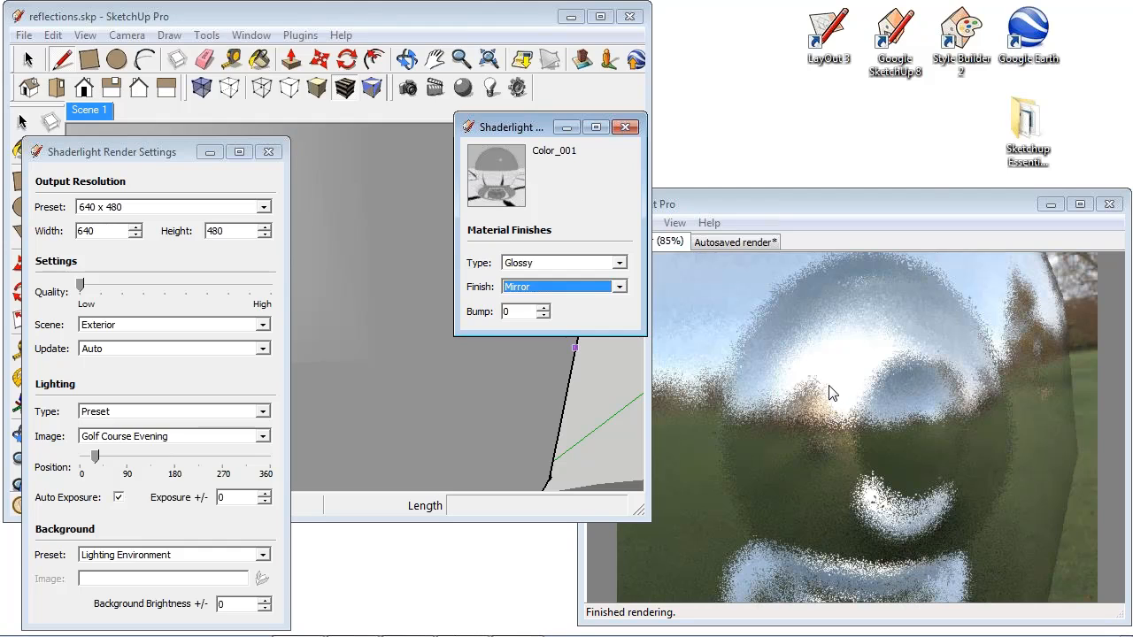
- Raise the render quality in stages through the third, fifth and seventh notches to the ninth to compare the glossy reflections
left_click_drag(520, 132, 417, 41)
left_click(125, 297)
left_click(125, 296)
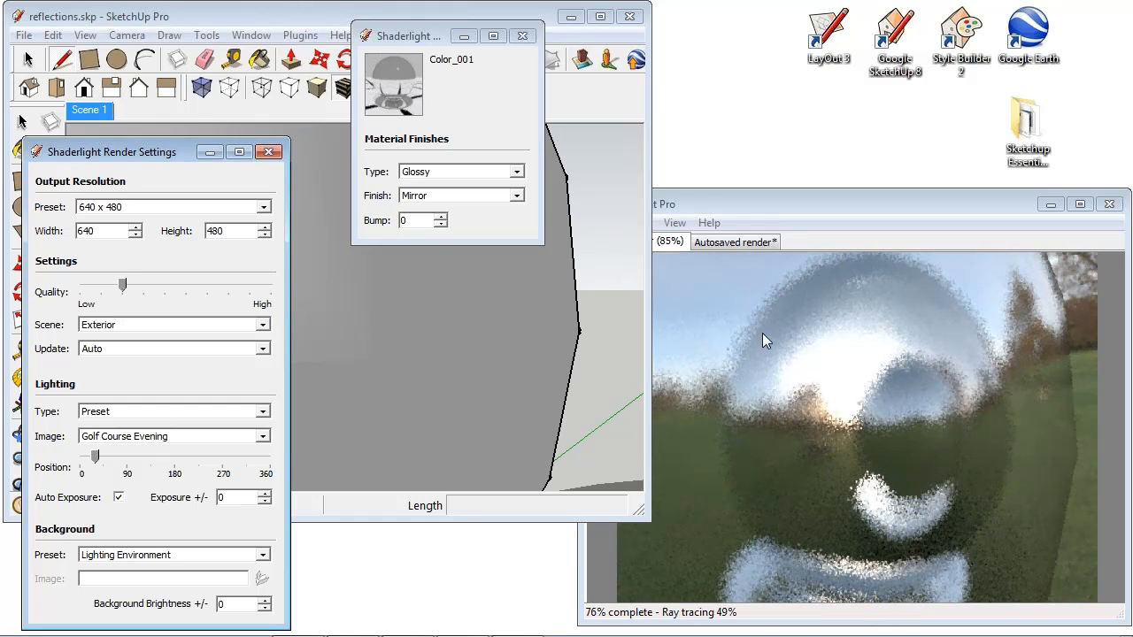
left_click(170, 292)
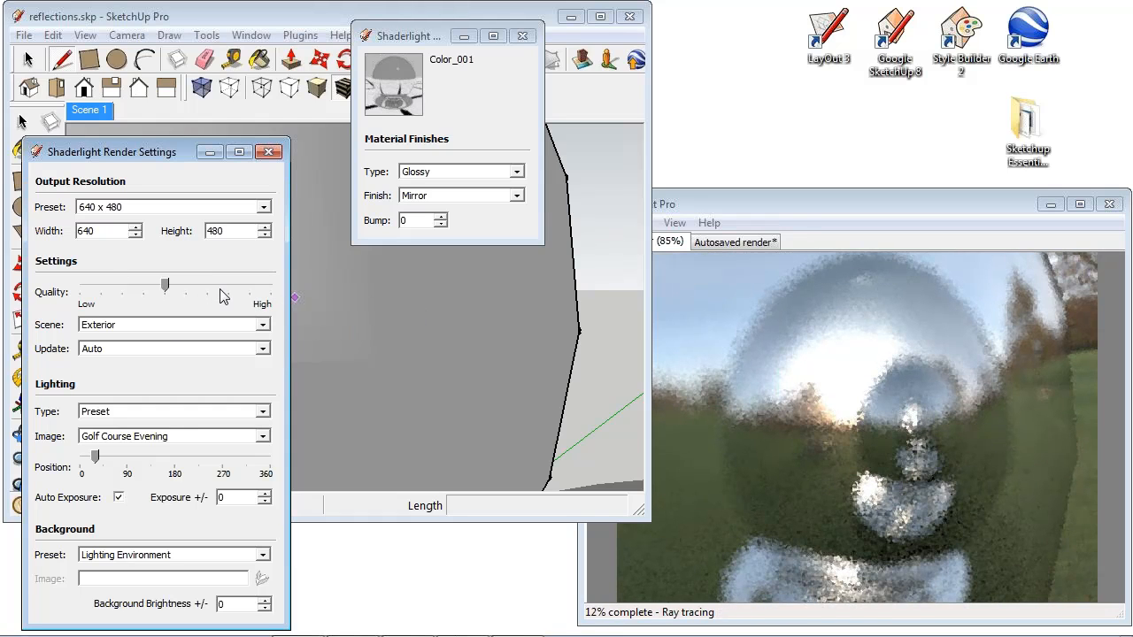
left_click(209, 295)
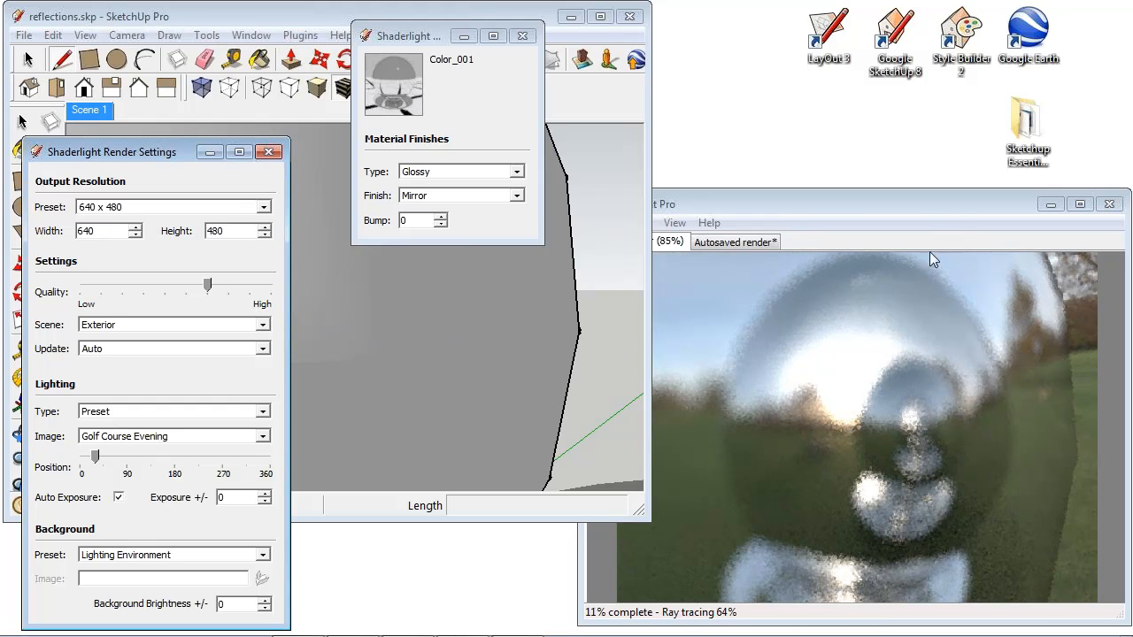
left_click(250, 286)
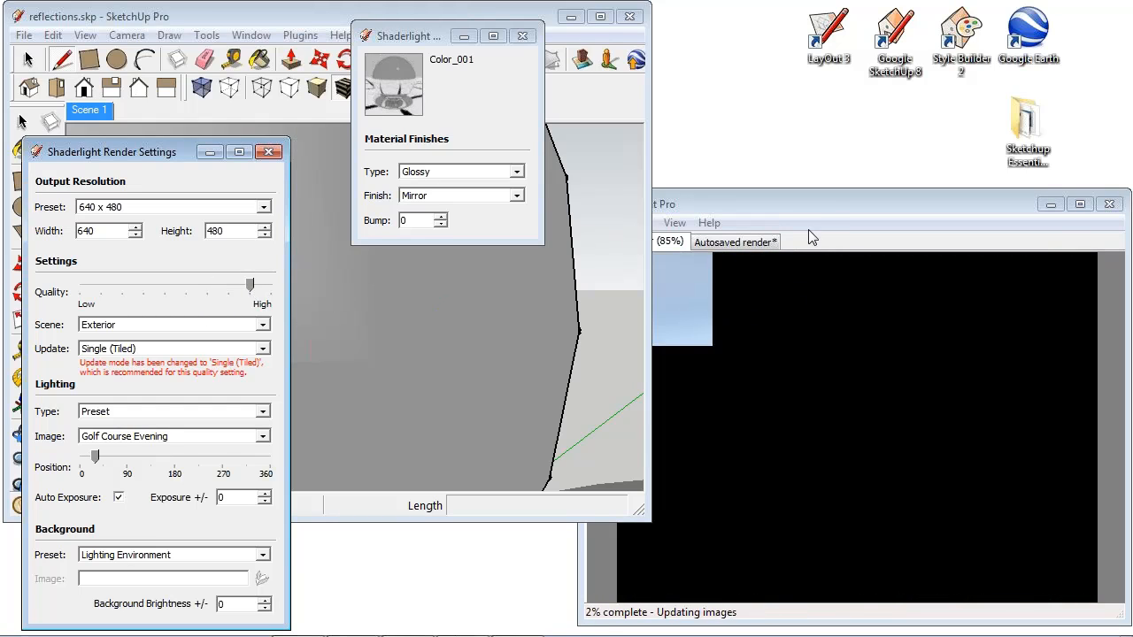
- Bring the tiled render forward for a look, and close it together with the material editor and the render settings
left_click(832, 202)
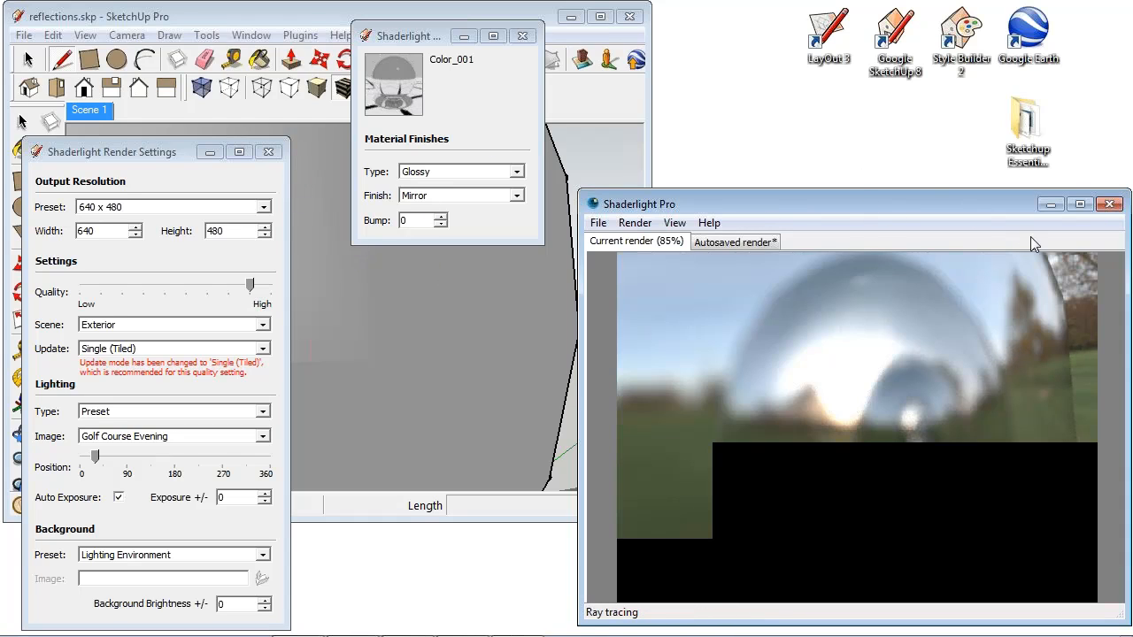
left_click_drag(982, 204, 966, 205)
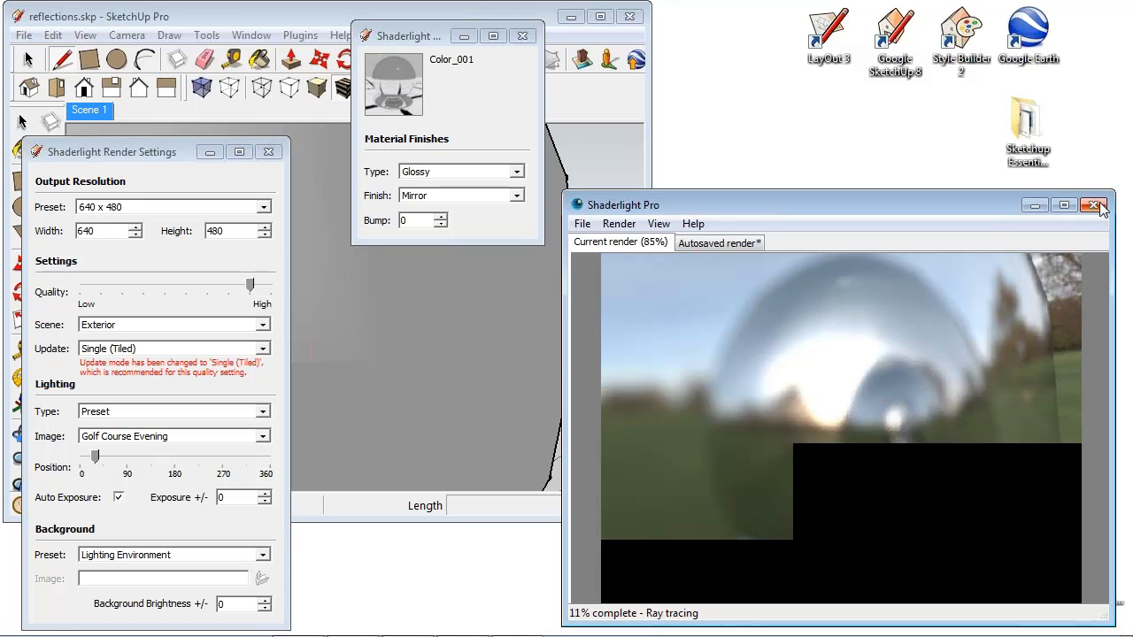
left_click(1095, 205)
left_click(522, 35)
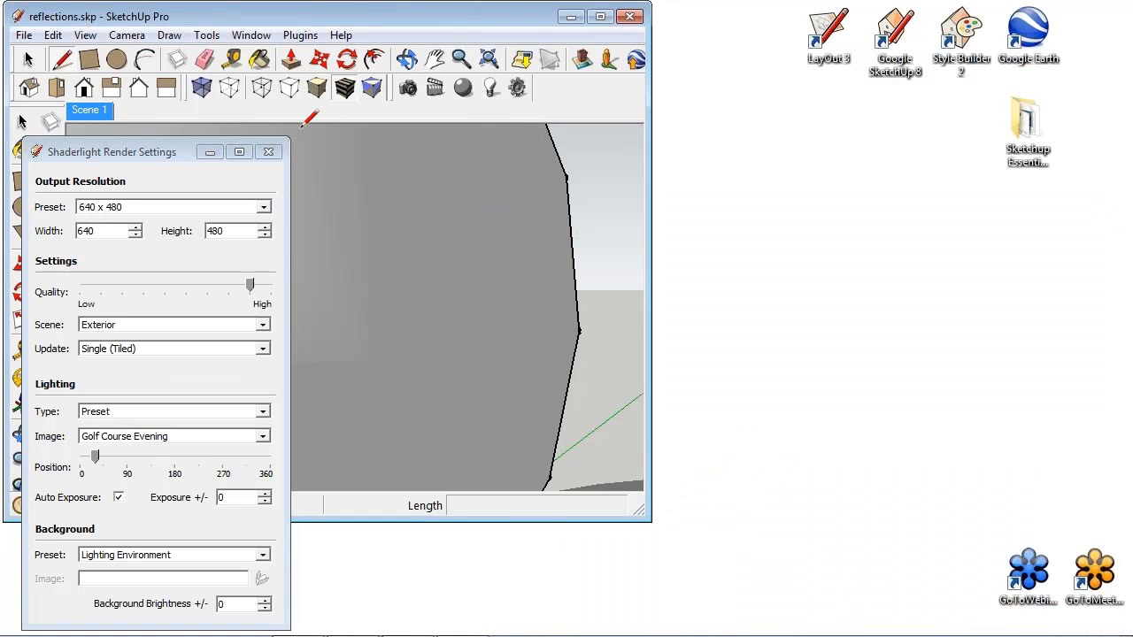
left_click(268, 151)
- Start a new untitled model without saving the changes to reflections.skp
left_click(24, 35)
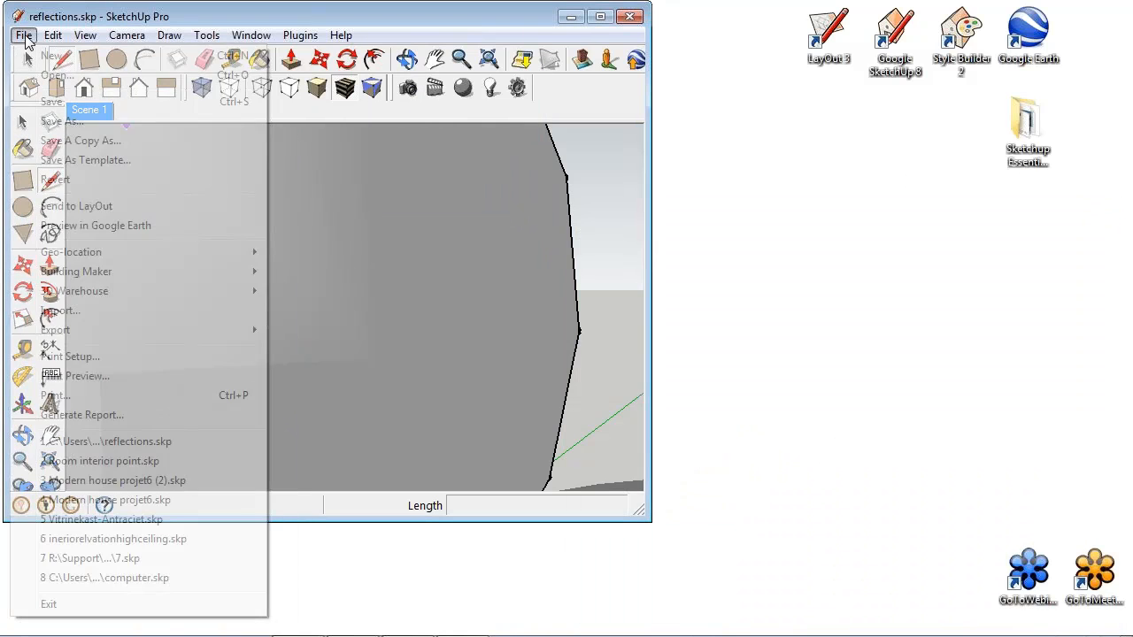
left_click(49, 604)
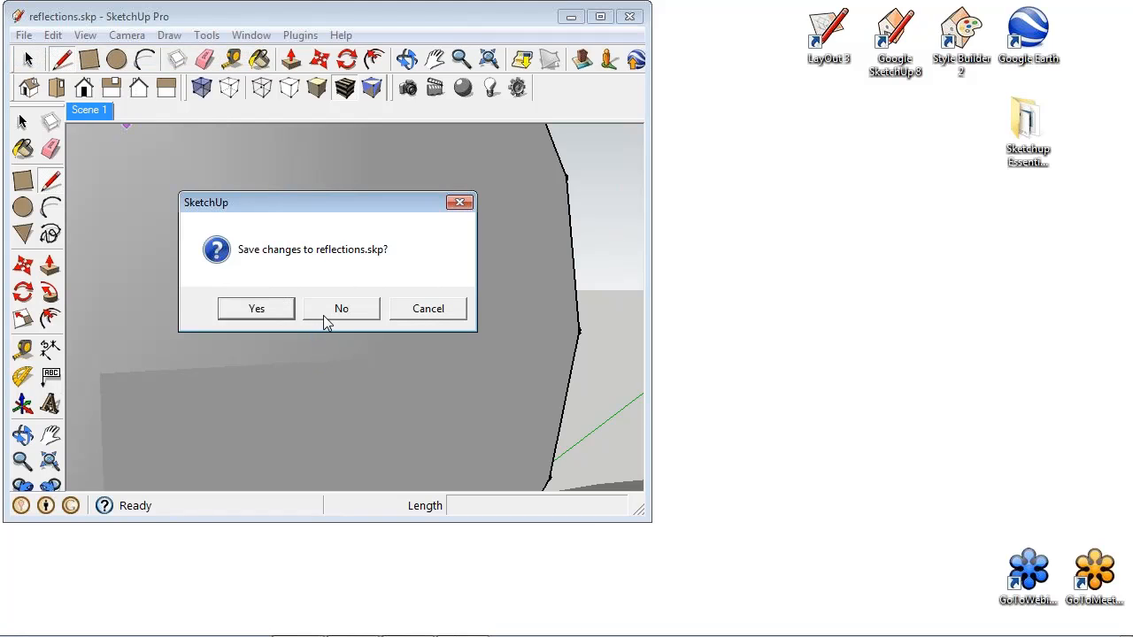
left_click(330, 315)
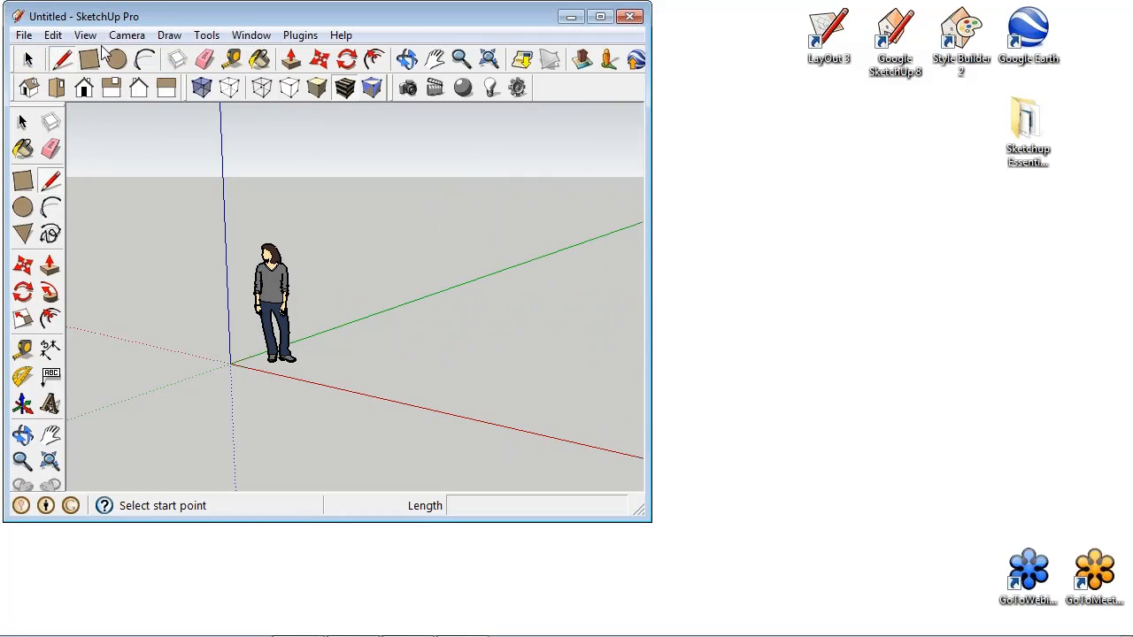
- Draw a ground rectangle about 2695 by 2930 mm beside the figure and pull it up about 1631 mm into a box
left_click(89, 59)
left_click(342, 377)
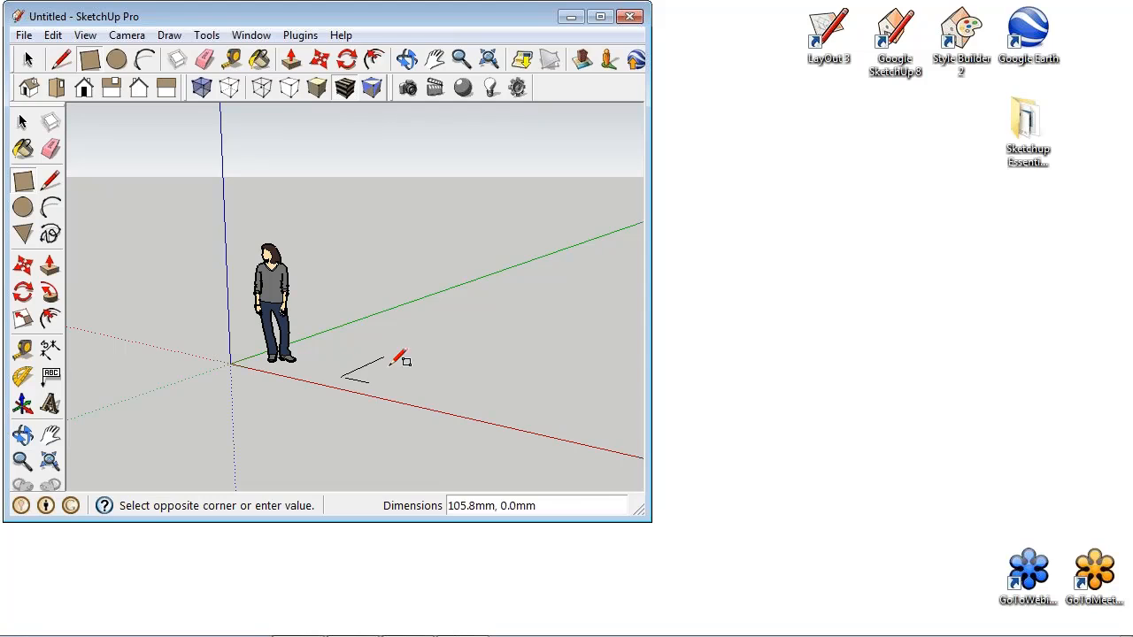
left_click(606, 357)
left_click(293, 59)
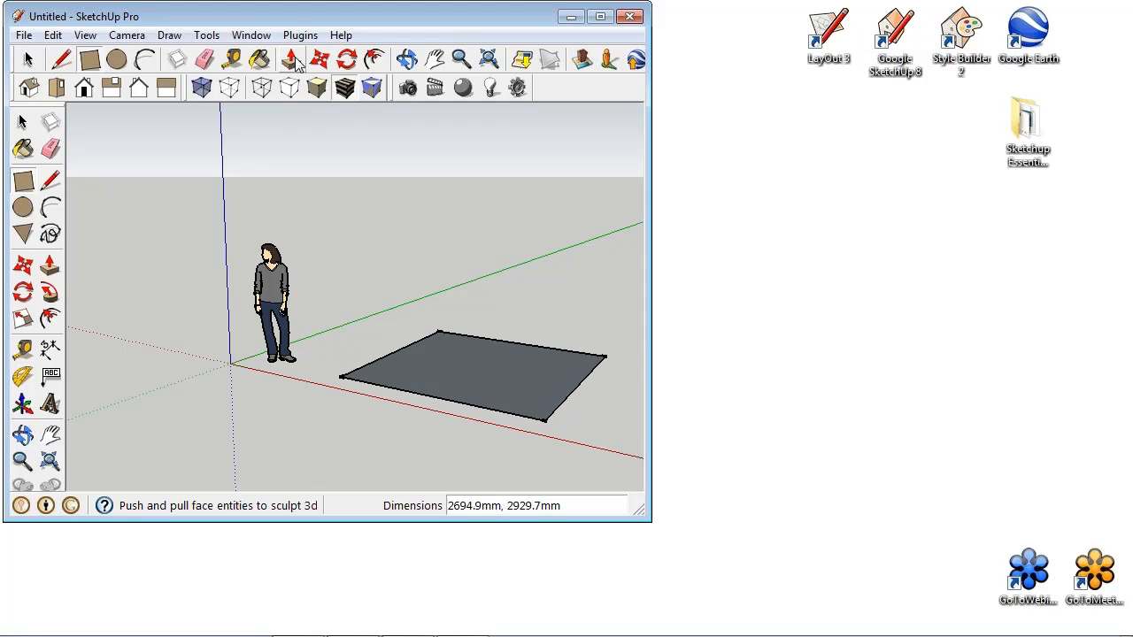
left_click_drag(529, 397, 535, 270)
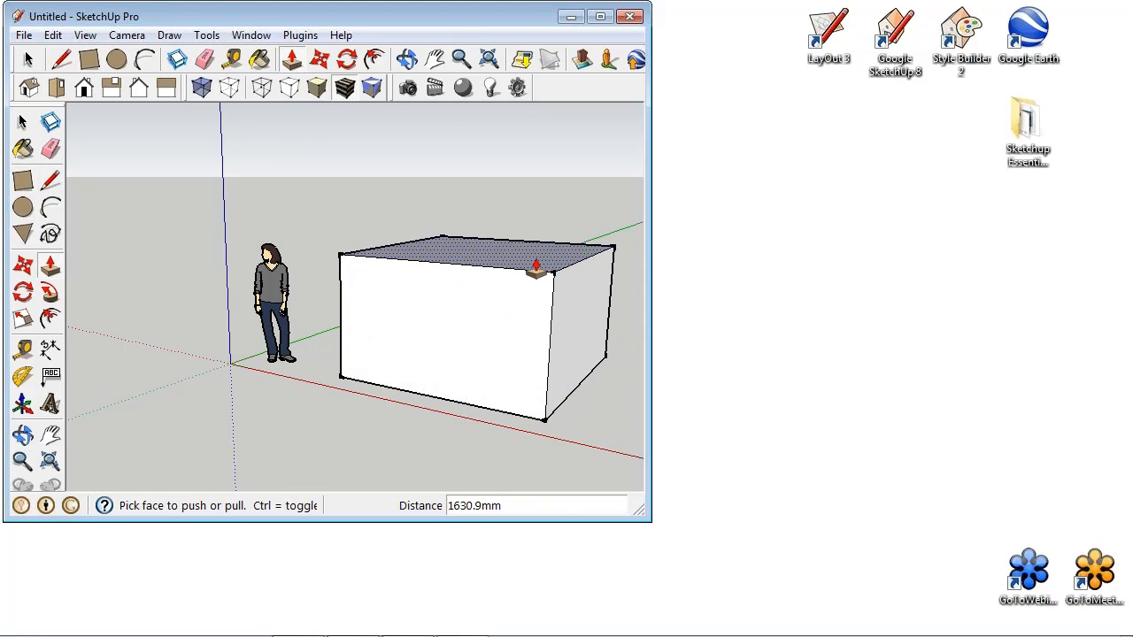
- Frame the box's upper edges close up and render the view in Shaderlight with the render settings open
middle_click_drag(514, 263, 432, 283, "shift")
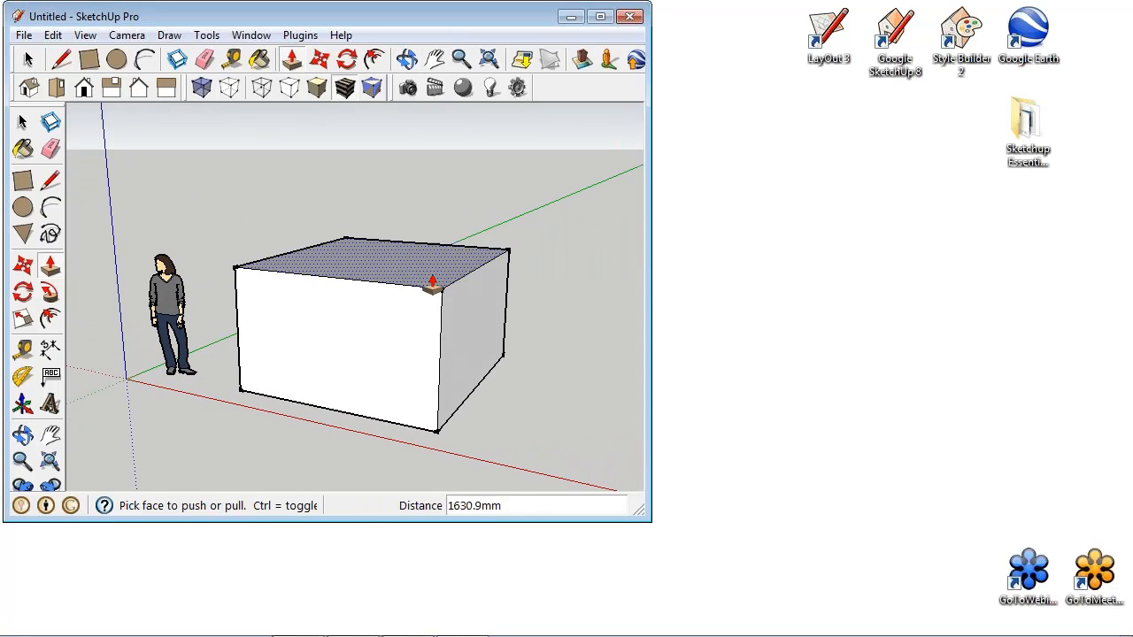
scroll(432, 283, "up", 5)
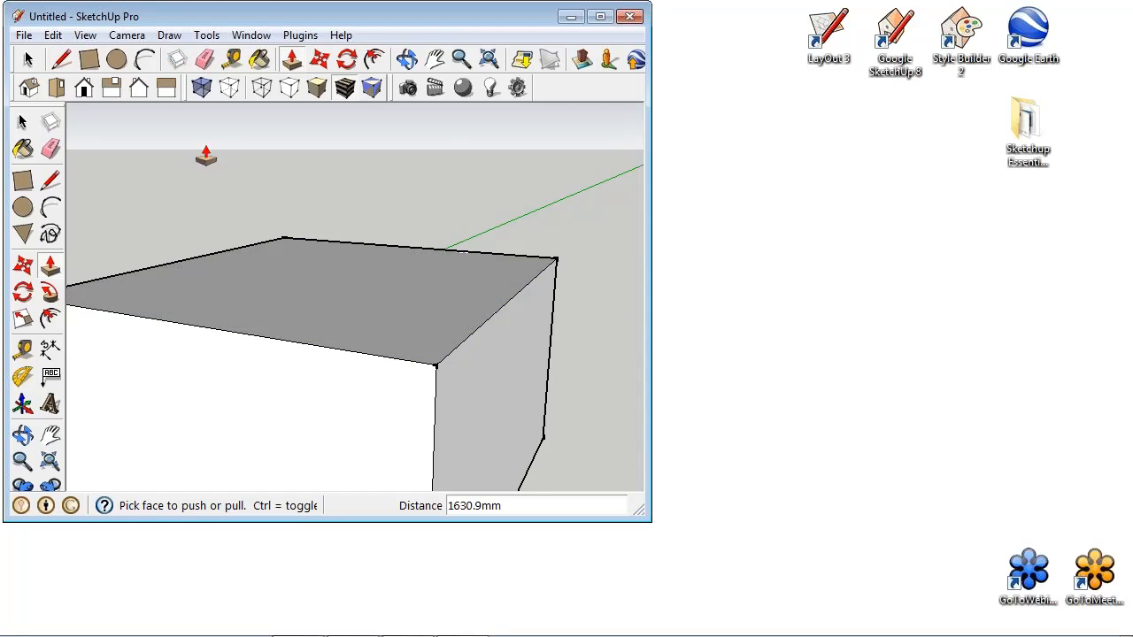
left_click(518, 88)
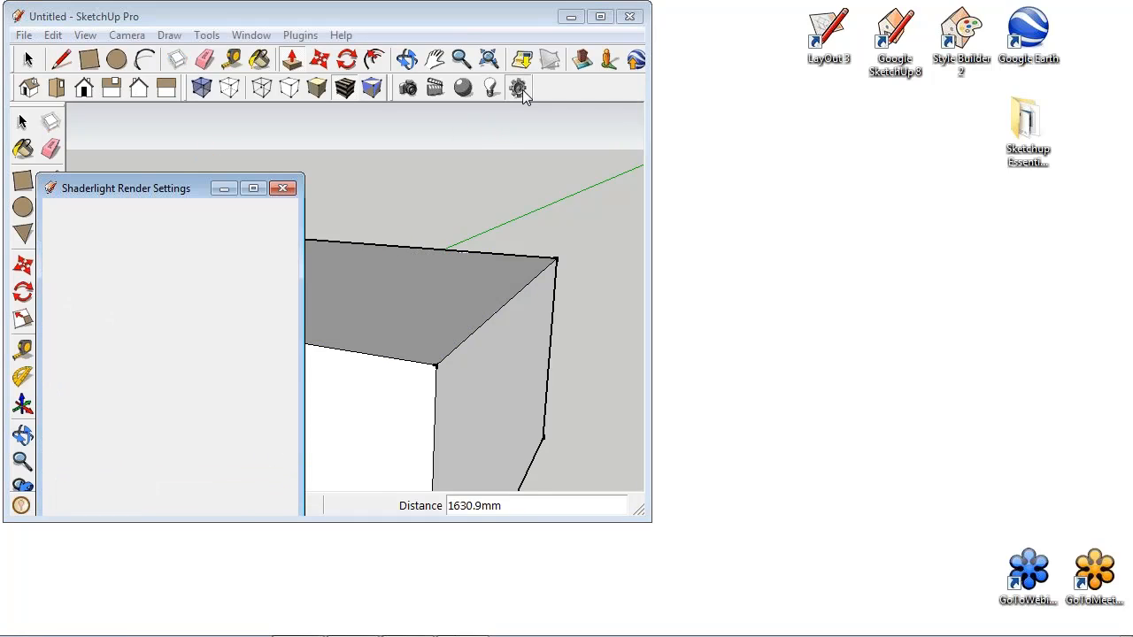
left_click(409, 88)
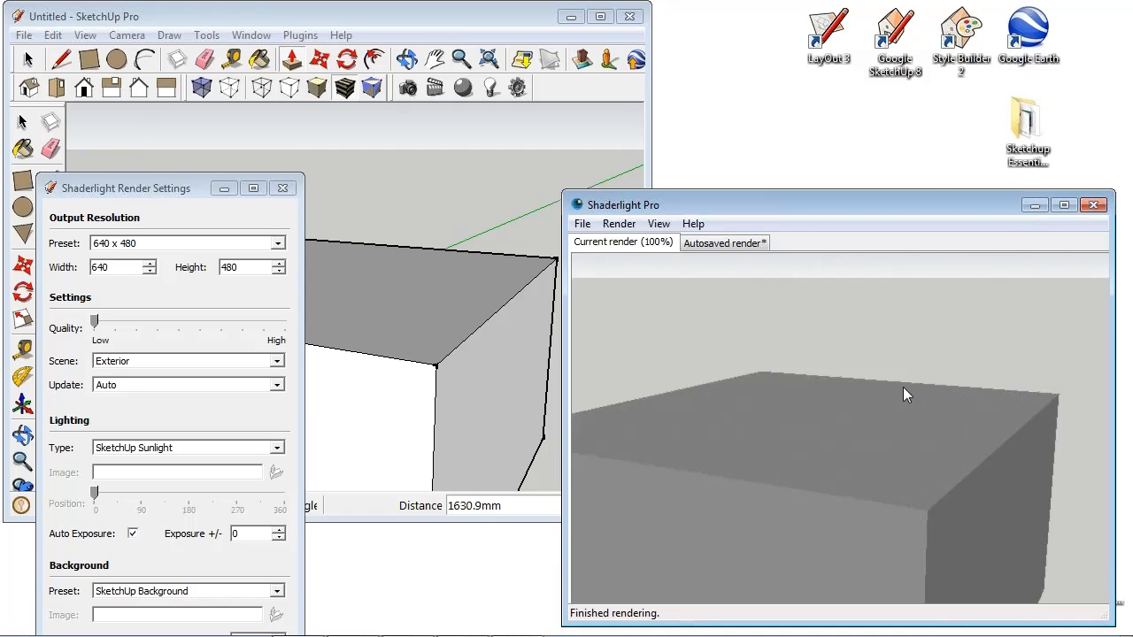
- Raise the render quality to the fourth and on to the seventh notch to compare the box's edge smoothness
left_click(158, 324)
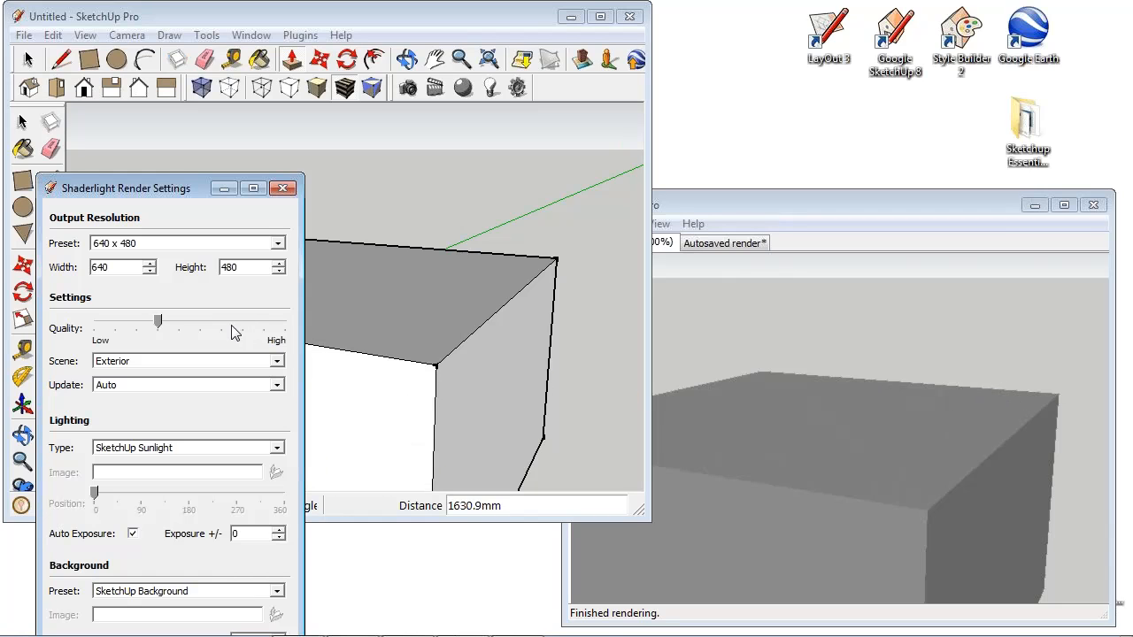
left_click_drag(157, 321, 222, 323)
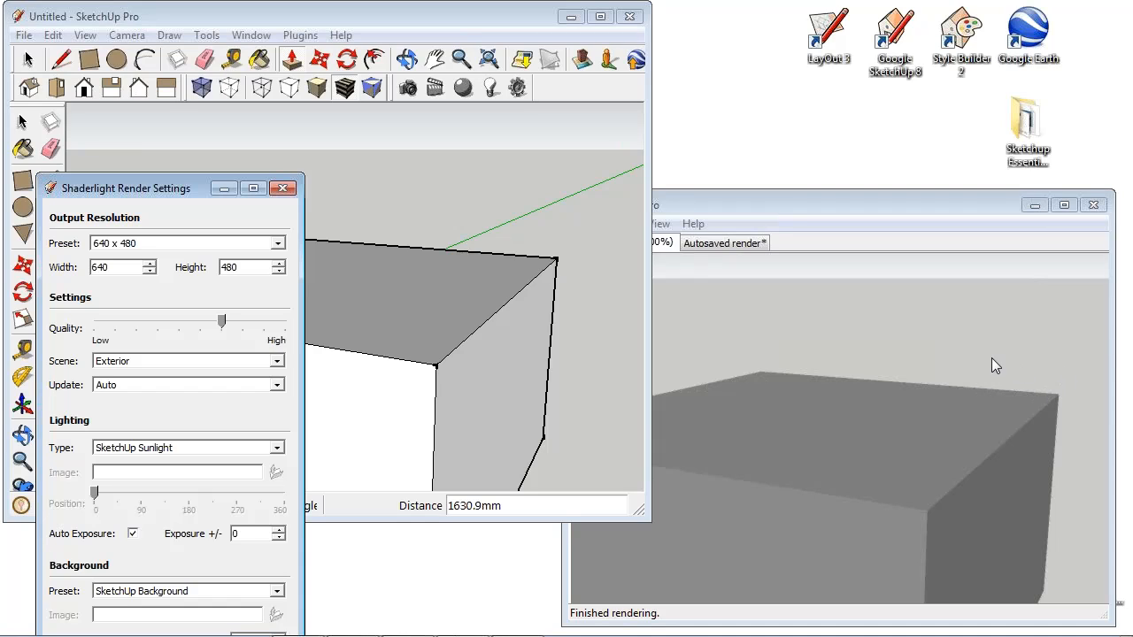
key("p")
- Close the render settings and open the recent file Room interior point.skp without saving the untitled model
left_click(282, 187)
left_click(24, 35)
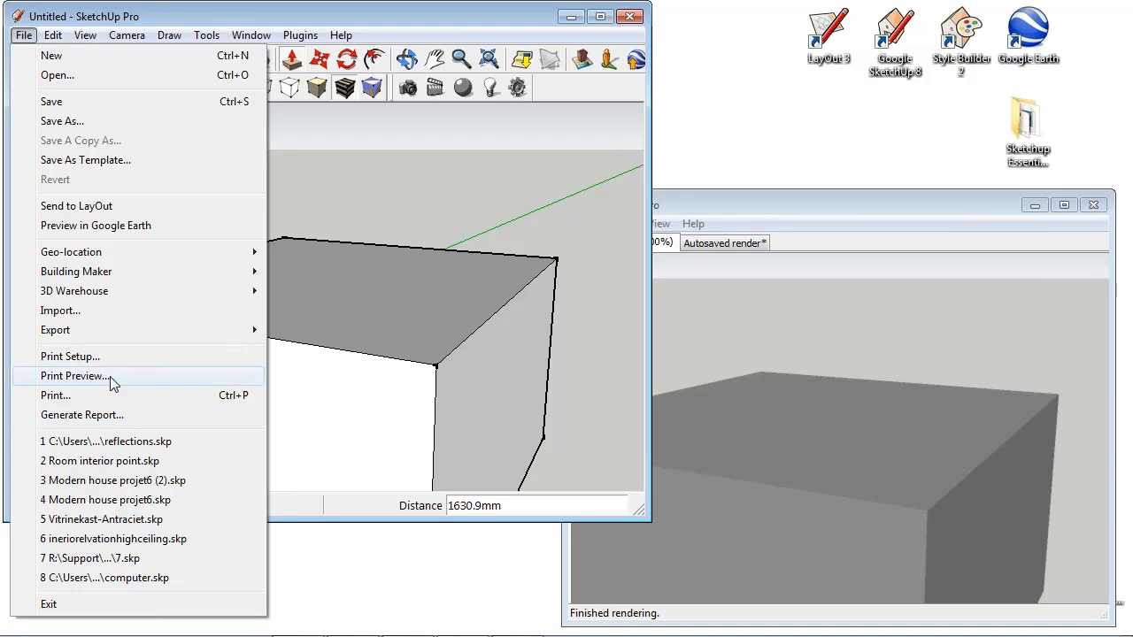
left_click(137, 467)
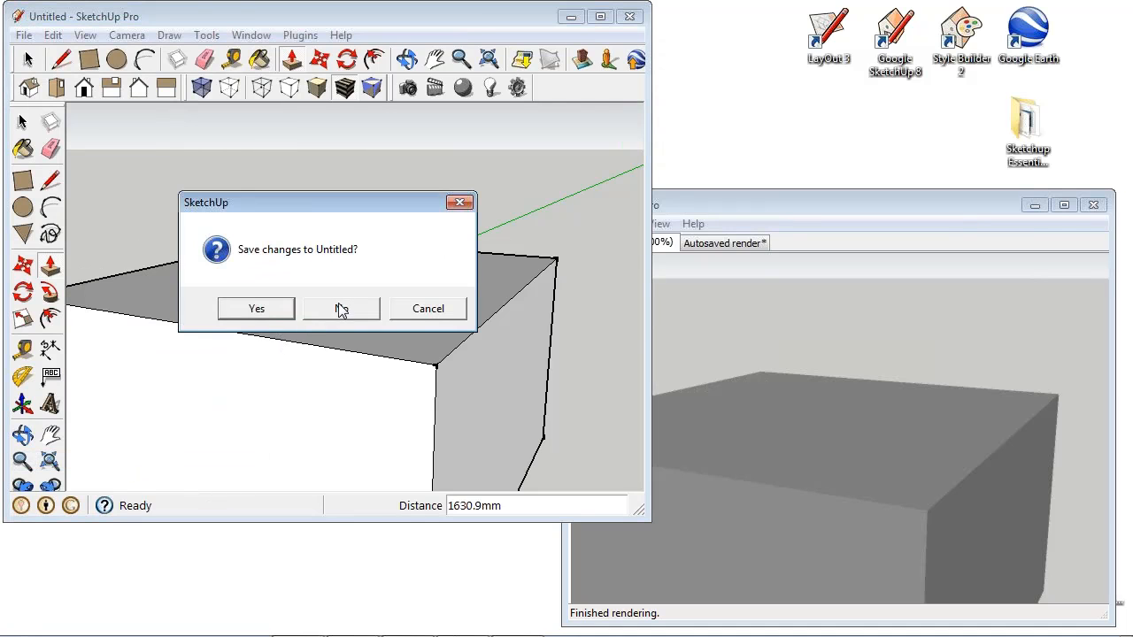
left_click(340, 309)
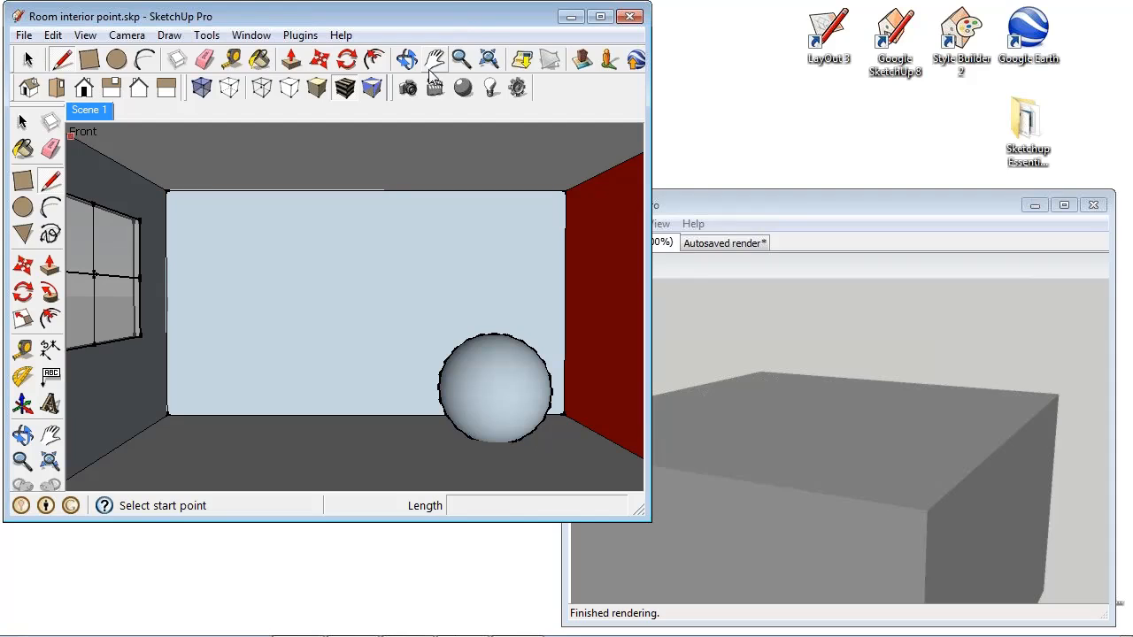
- Render the room interior at low quality in Shaderlight and reopen the render settings beside the render
left_click(408, 90)
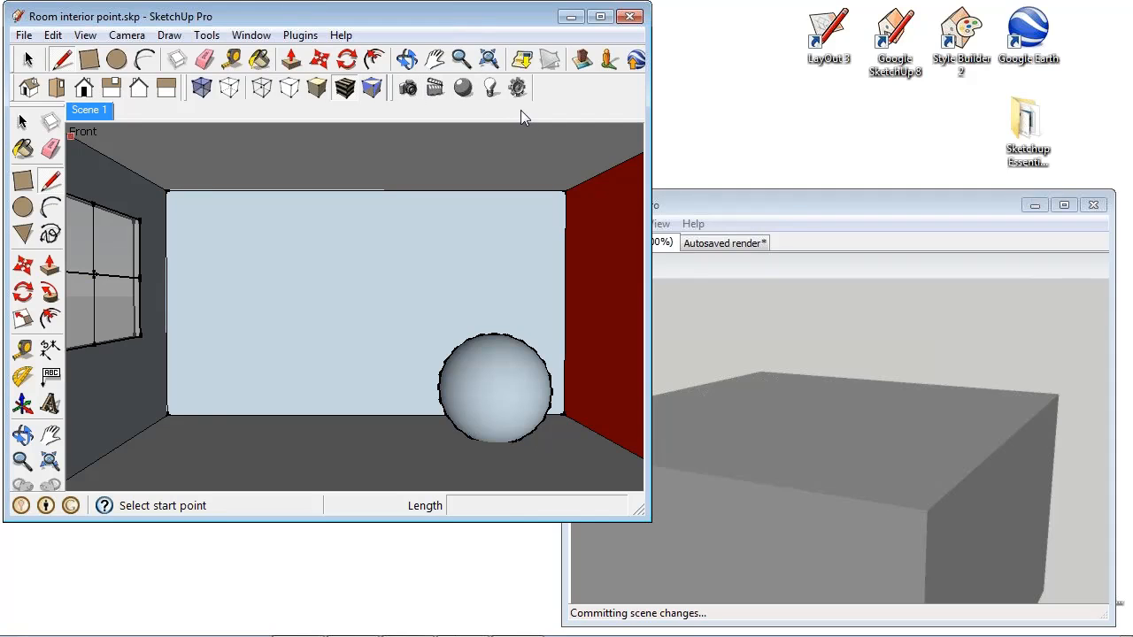
left_click(822, 202)
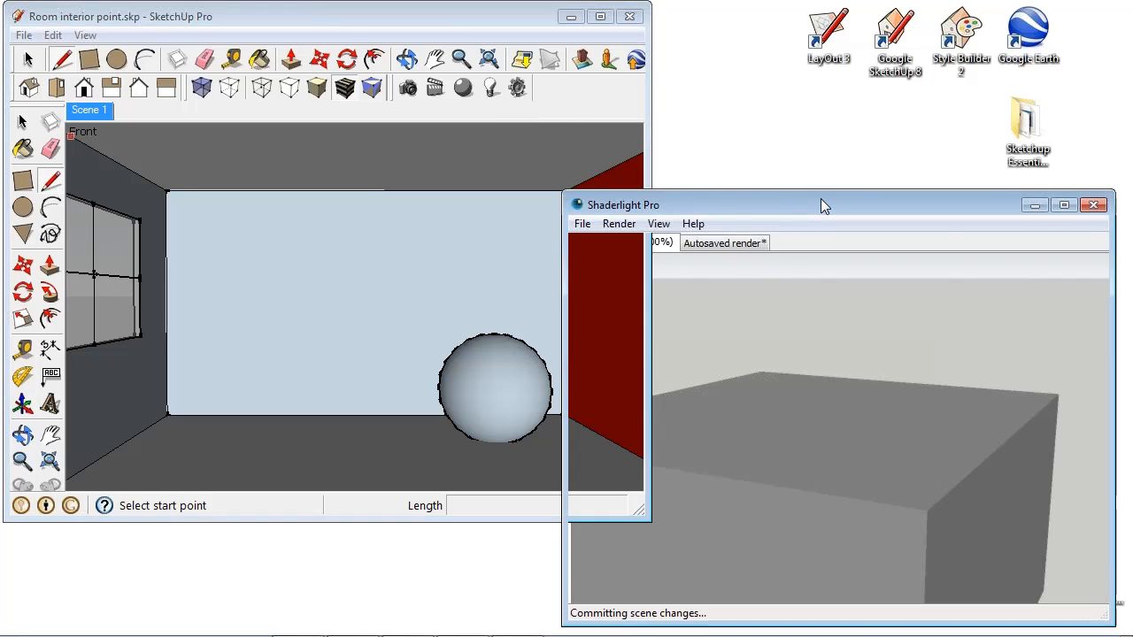
left_click(522, 92)
left_click_drag(182, 187, 241, 53)
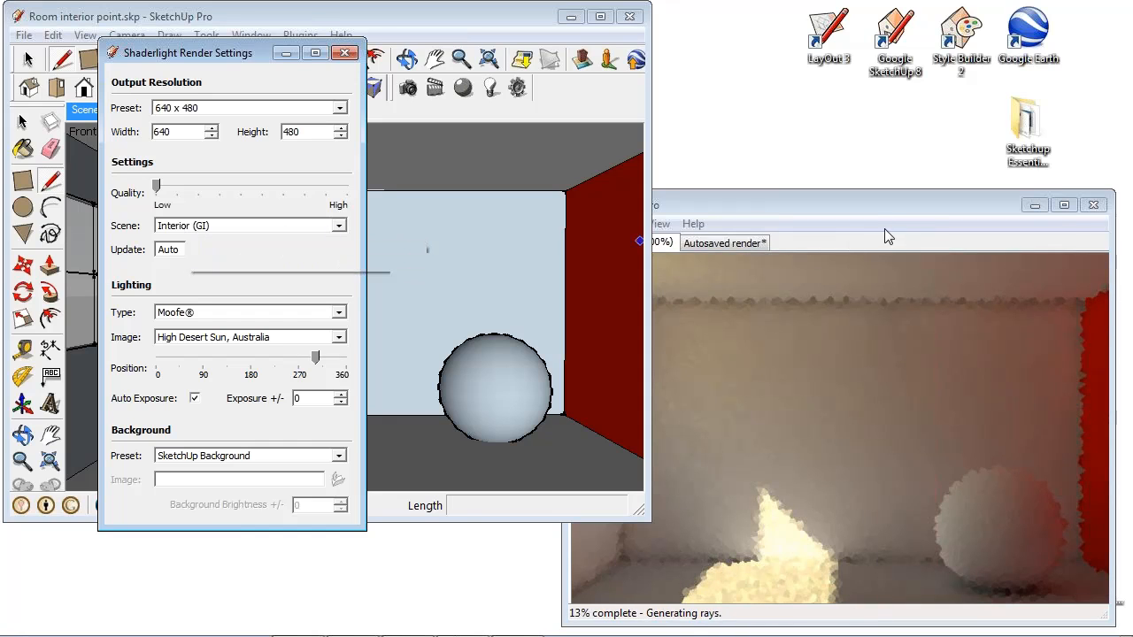
left_click(906, 210)
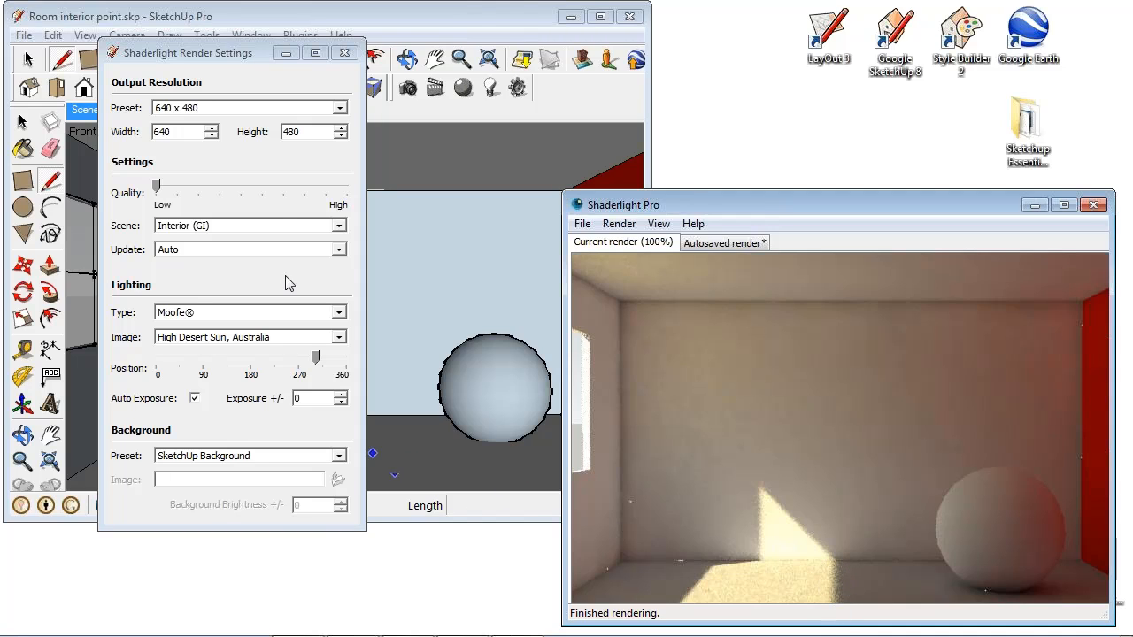
- Raise the interior scene's render quality to the fourth and on to the seventh notch, viewing the render at each level
left_click(218, 189)
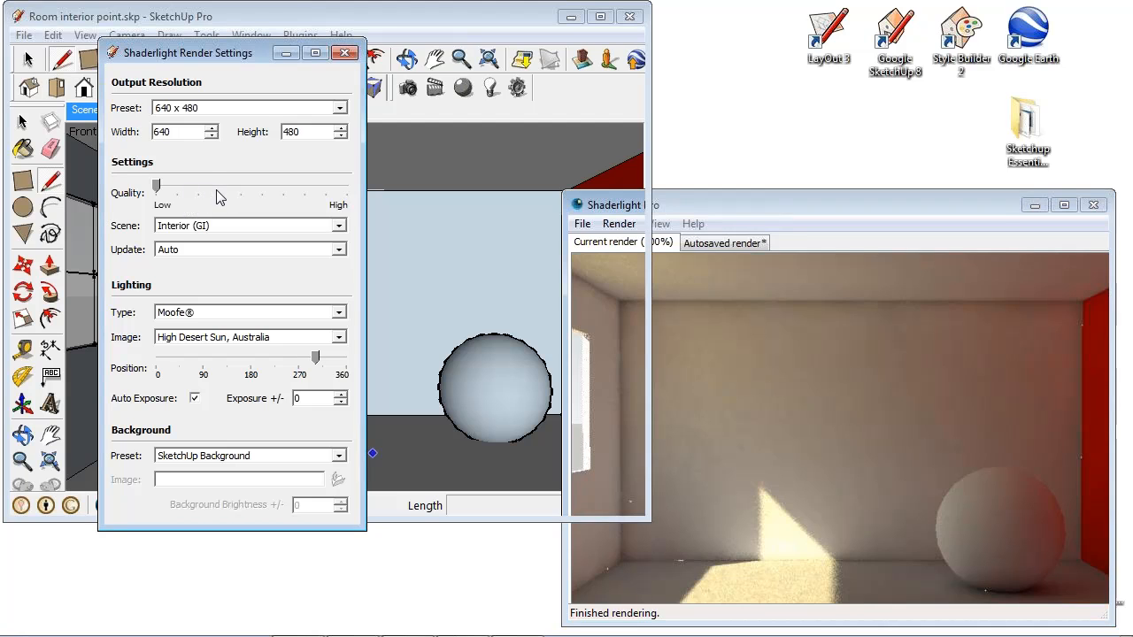
left_click(791, 201)
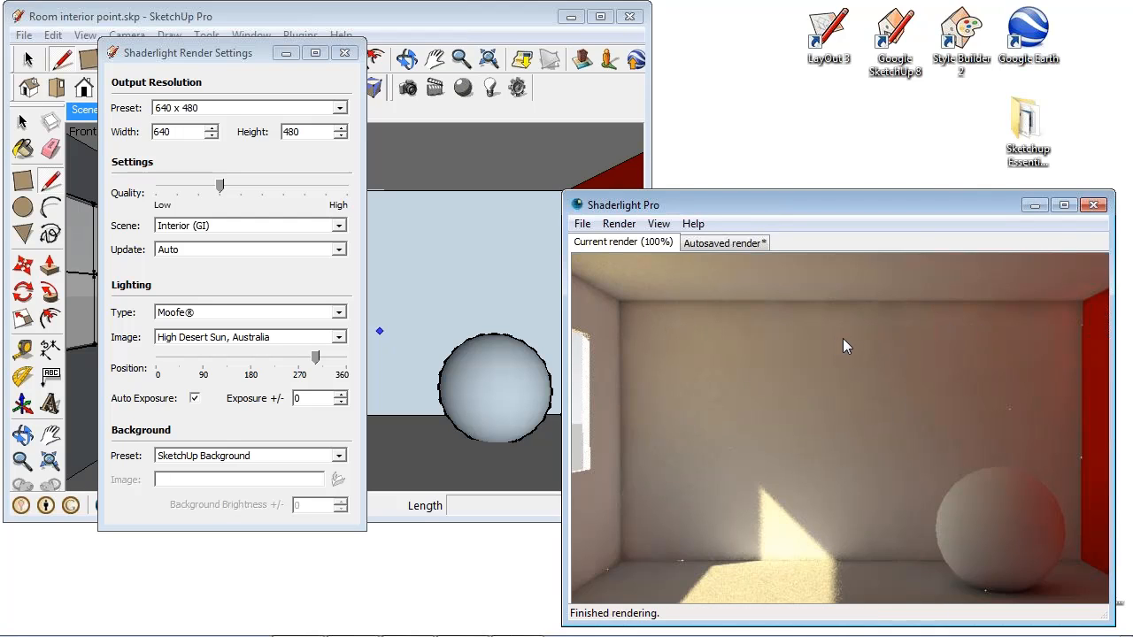
left_click(287, 192)
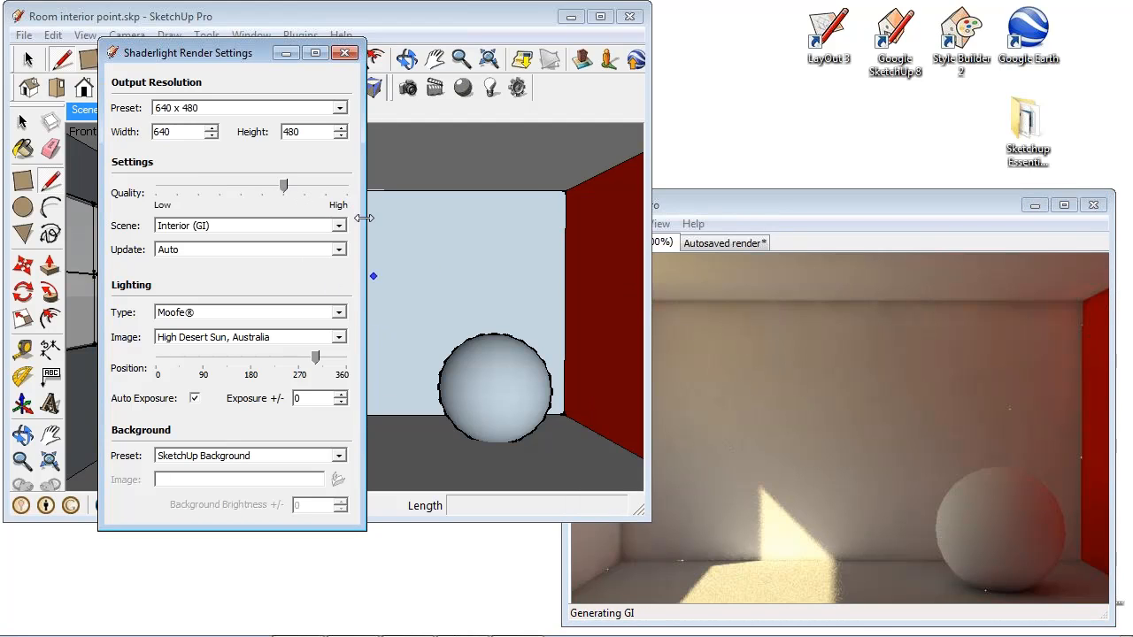
left_click(840, 206)
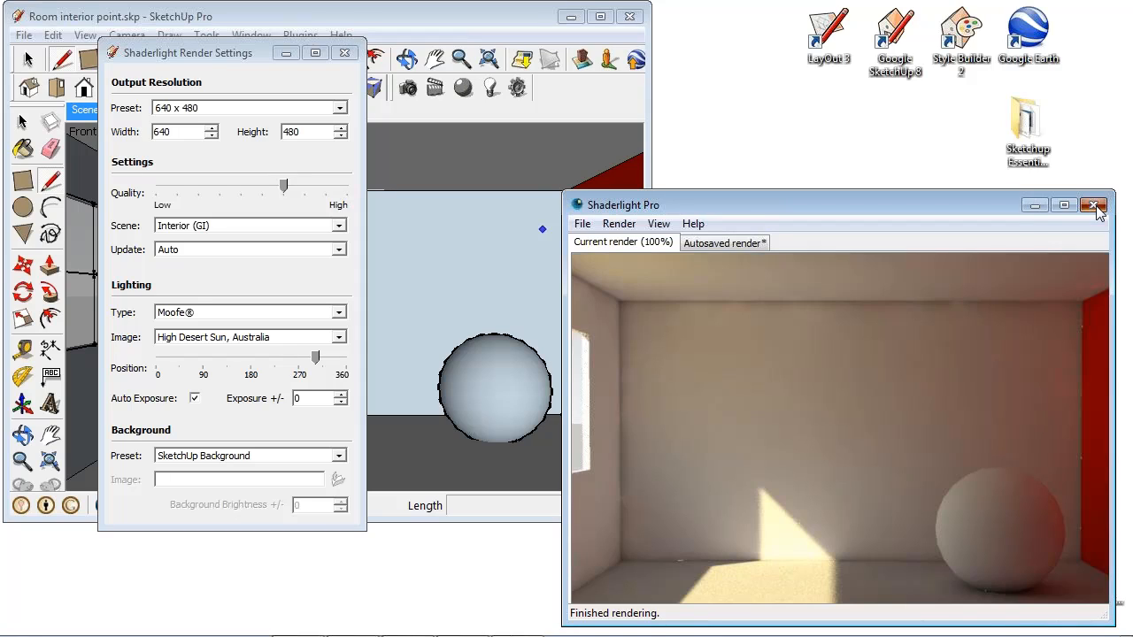
- Close the render and its settings, and start a new model without saving Room interior point.skp
left_click(1094, 206)
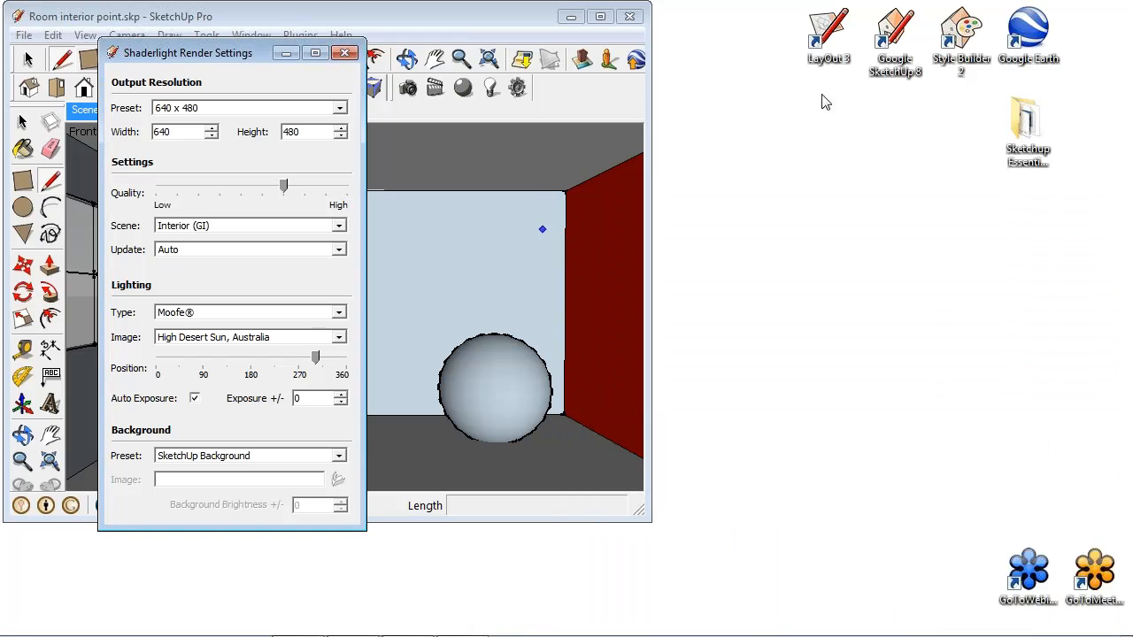
left_click(346, 53)
left_click(23, 36)
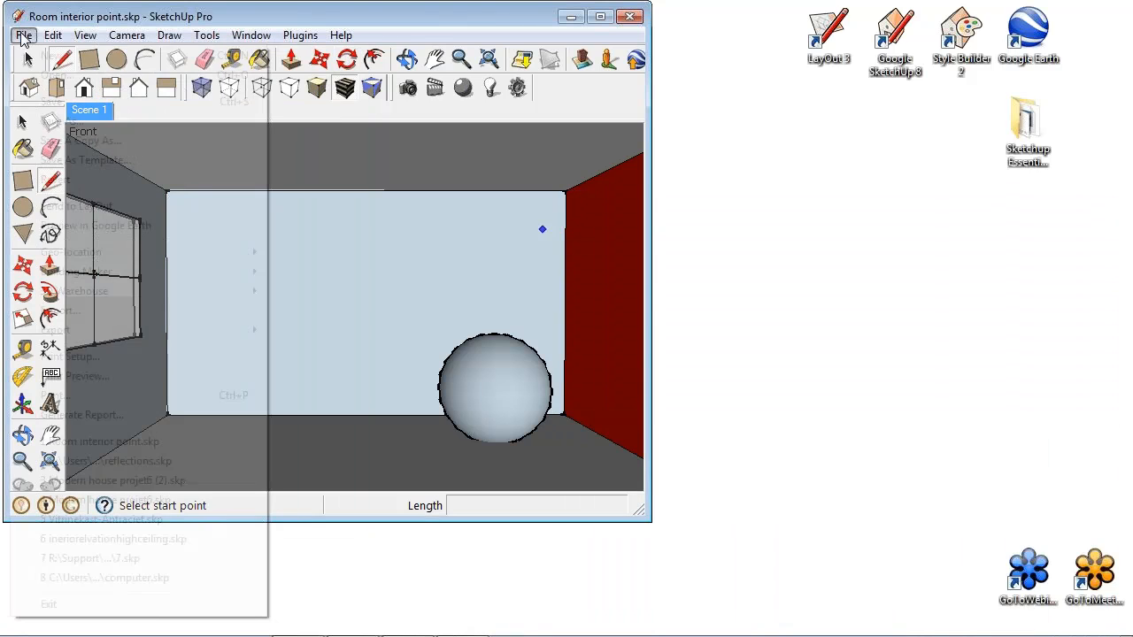
left_click(58, 56)
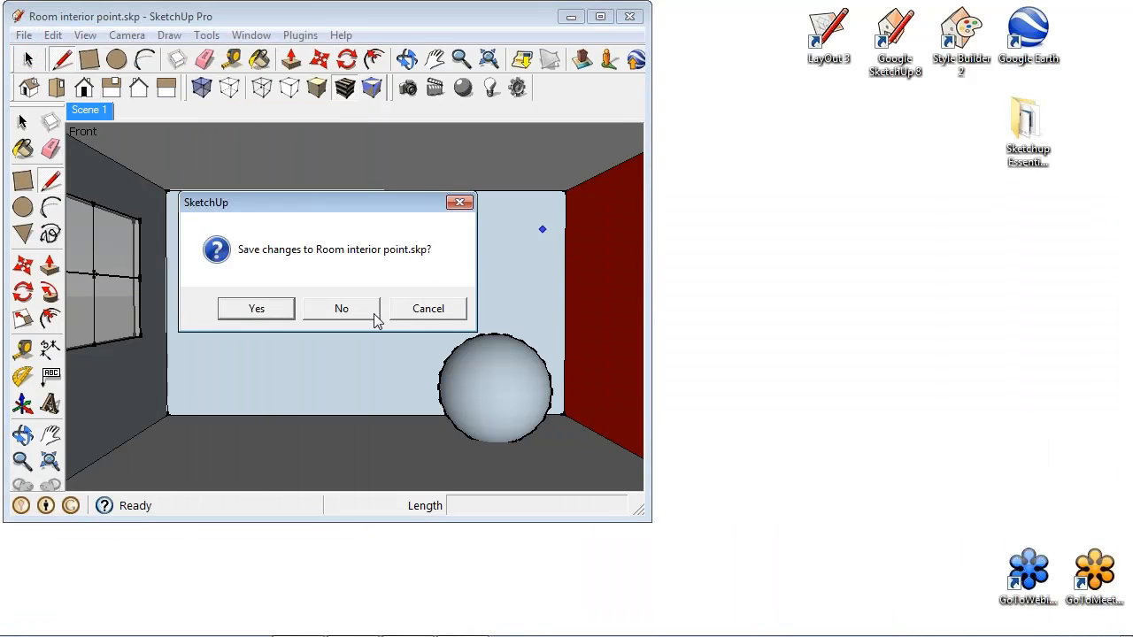
left_click(370, 310)
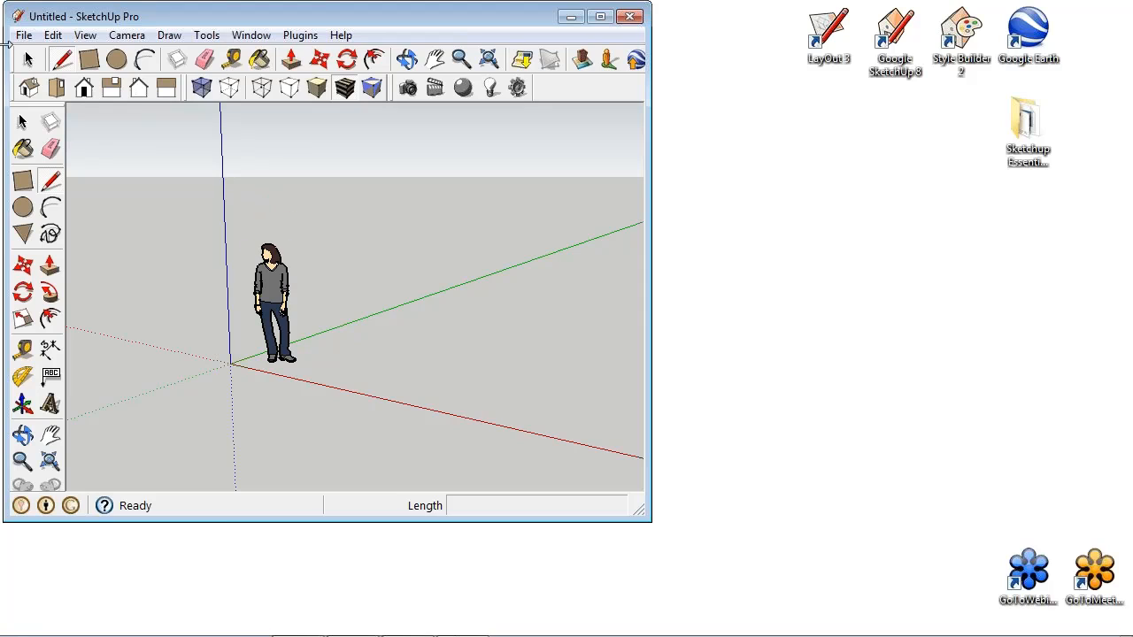
- Draw a ground square about 2391 mm wide beside the figure and pull it up into a box
left_click(89, 59)
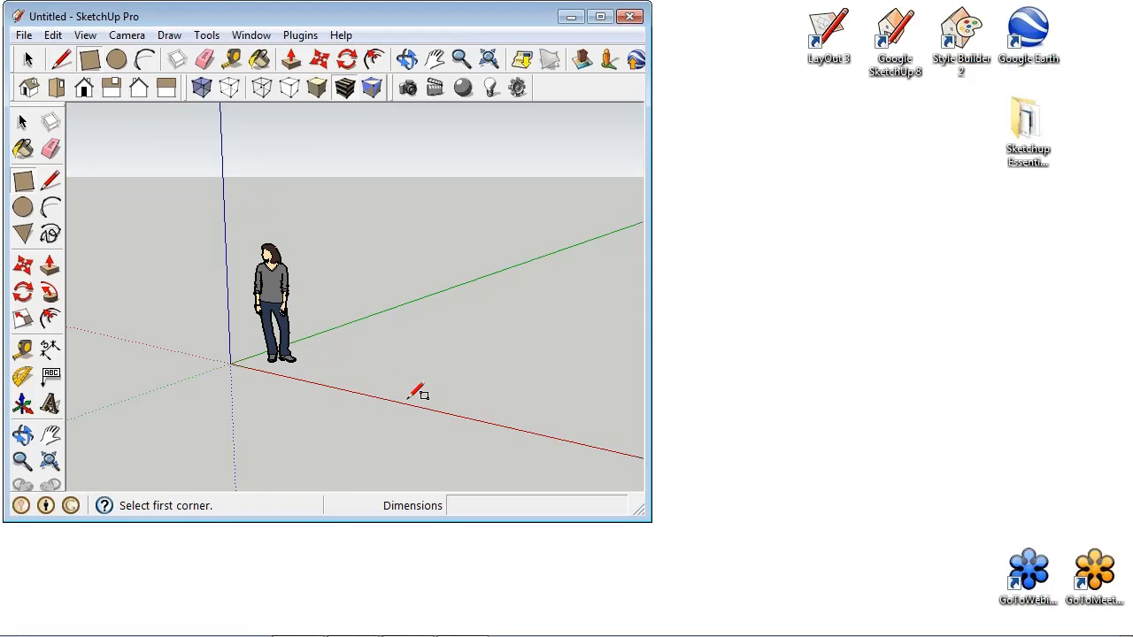
left_click(310, 369)
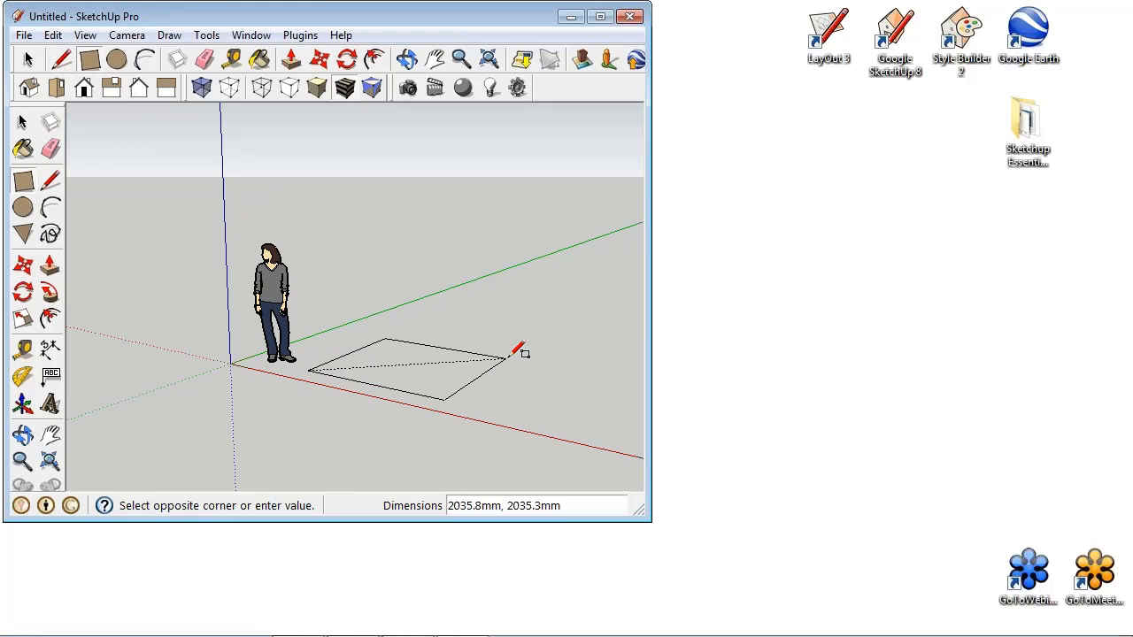
left_click(538, 357)
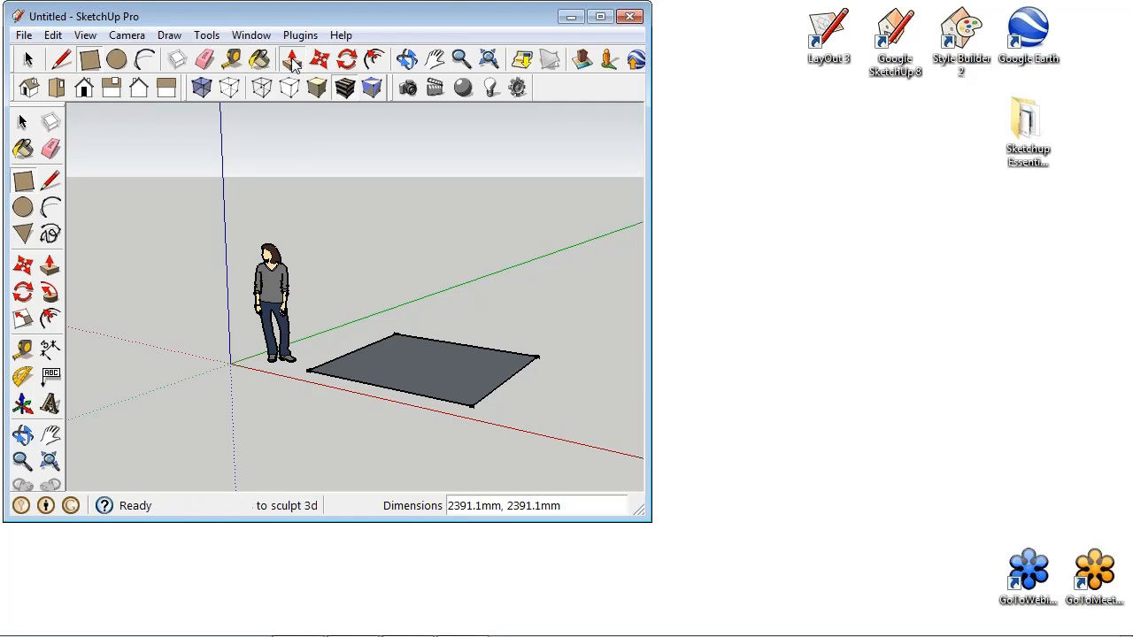
left_click(292, 59)
left_click_drag(470, 379, 485, 280)
- Delete the standing figure from the new model
left_click(27, 60)
left_click(272, 268)
key("Delete")
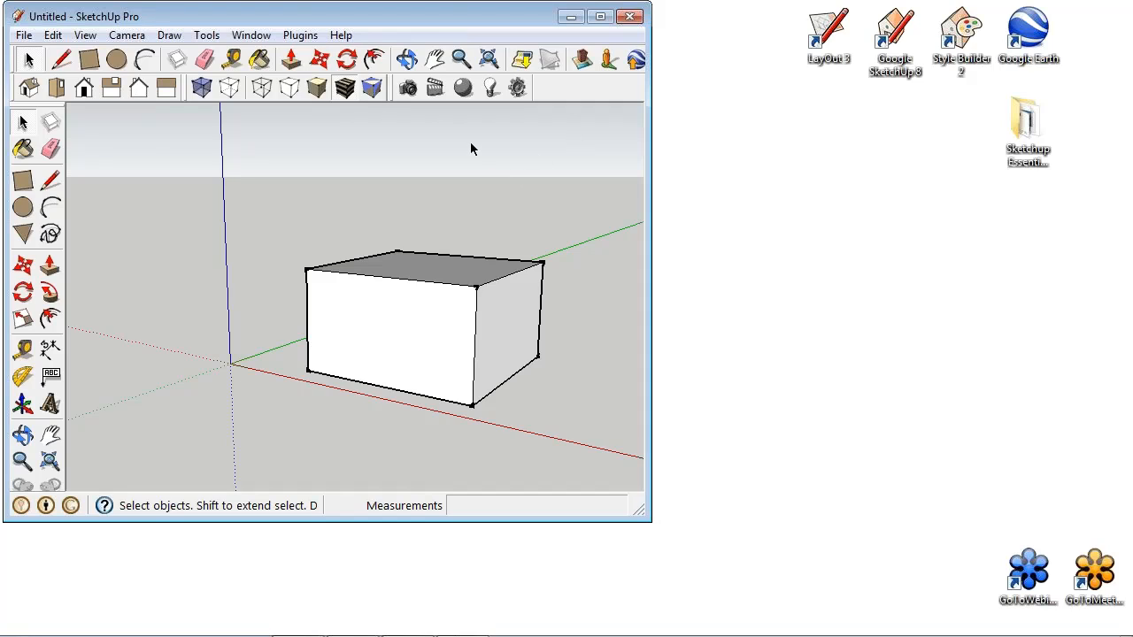
- Make the whole box a component named golfbuggy, replacing the selection with it
left_click(444, 332)
triple_click(444, 332)
right_click(447, 335)
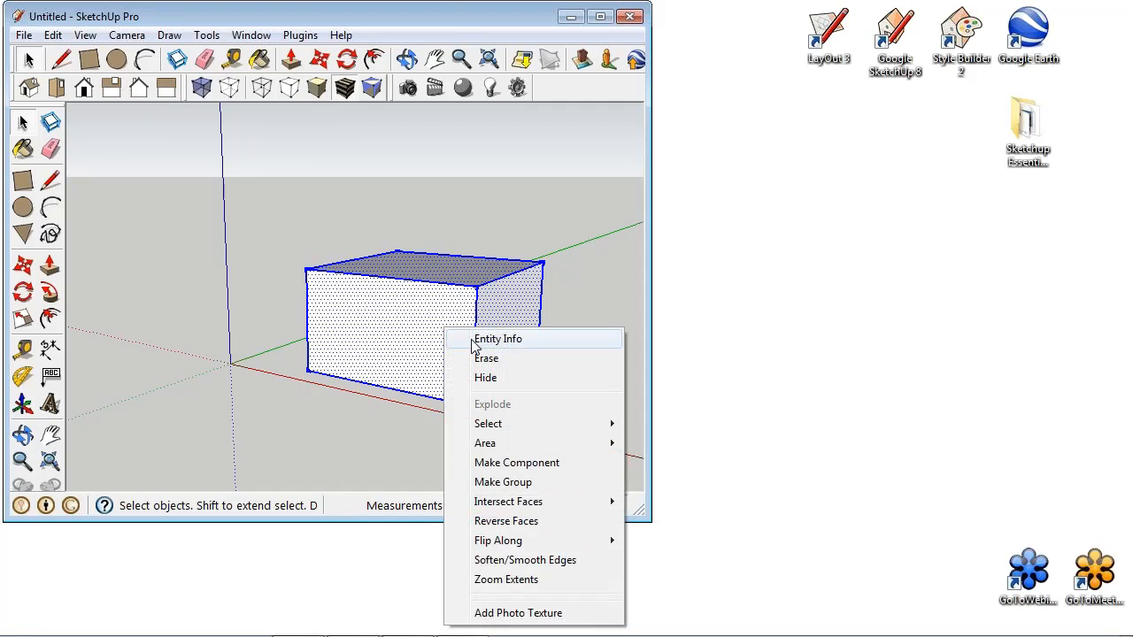
left_click(513, 464)
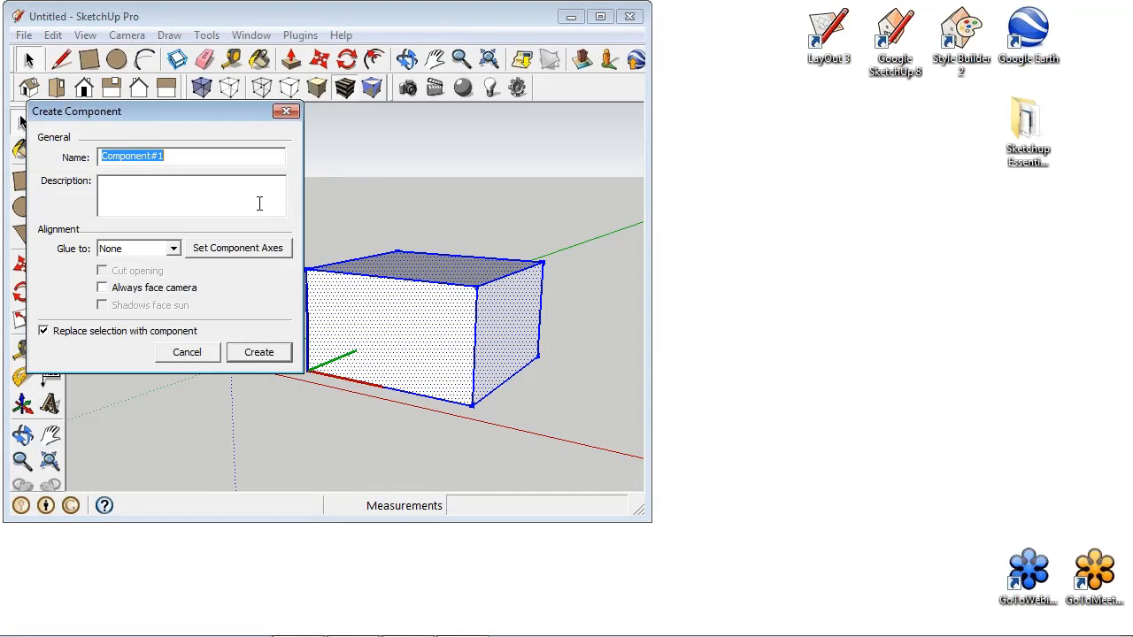
type("golfbu")
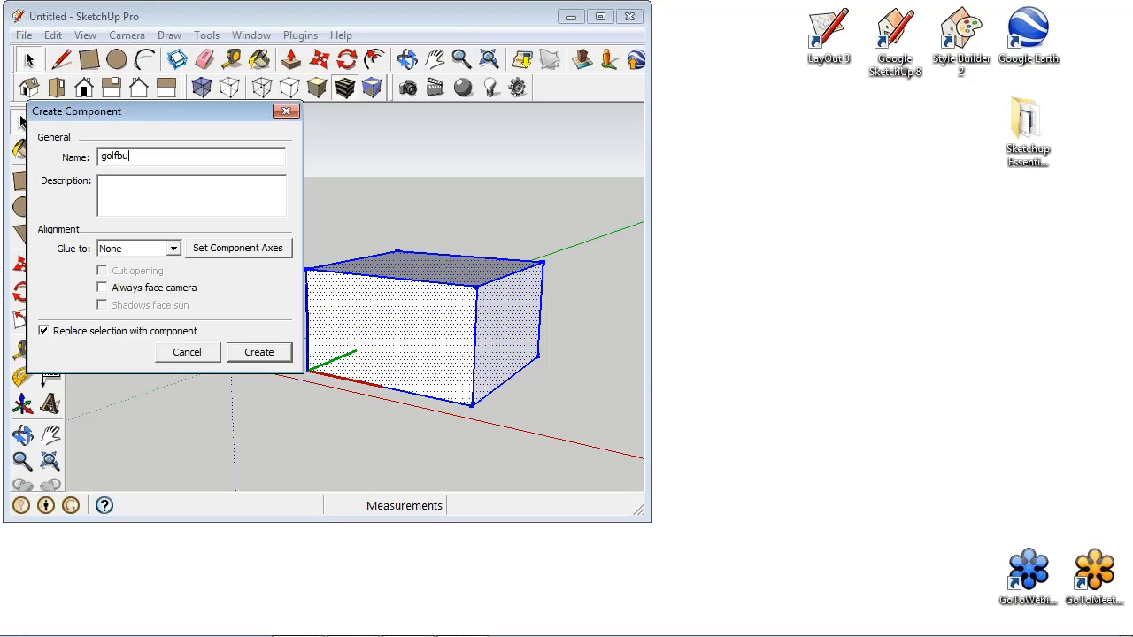
type("ggy")
key("Return")
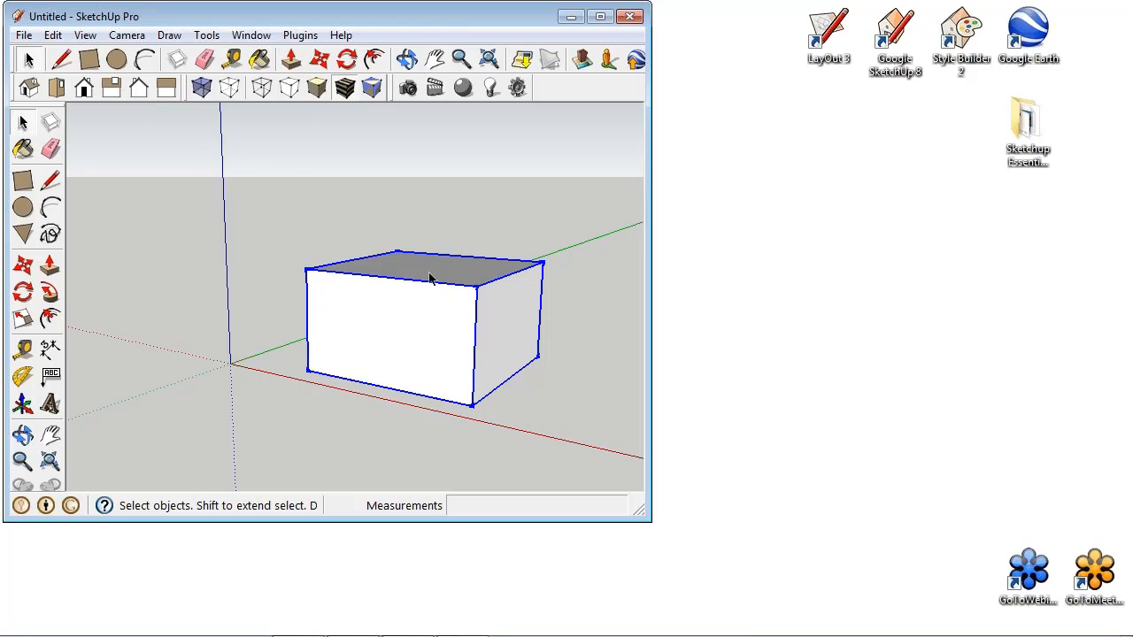
- Open the Shaderlight ReplaceMe Creator for the golfbuggy component and enable ReplaceMe for it
left_click(299, 34)
mouse_move(368, 78)
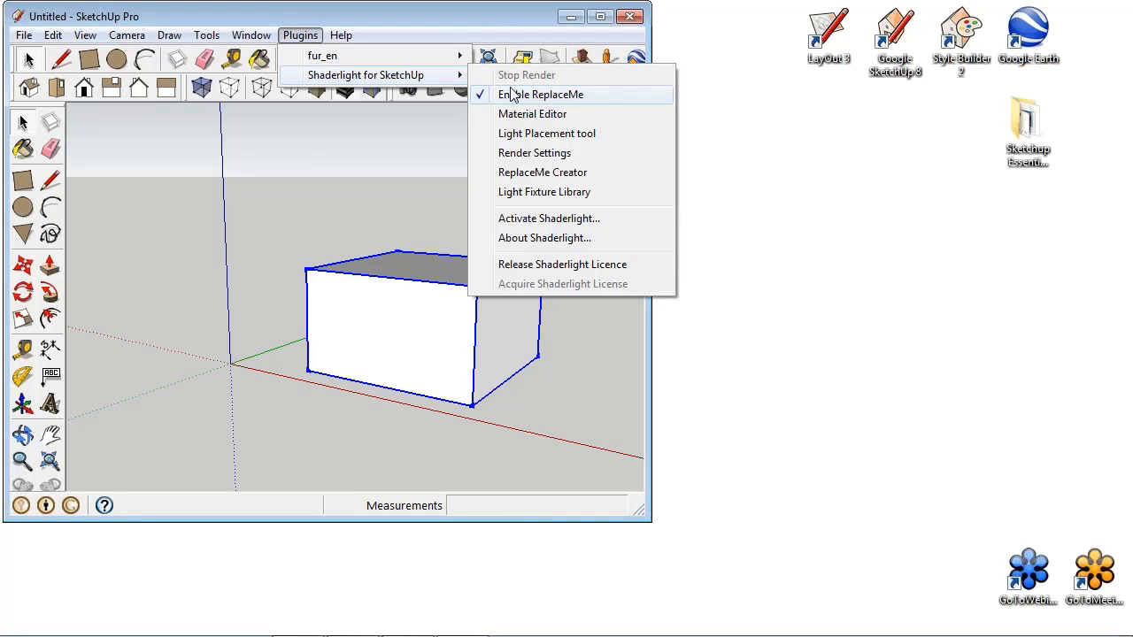
left_click(588, 174)
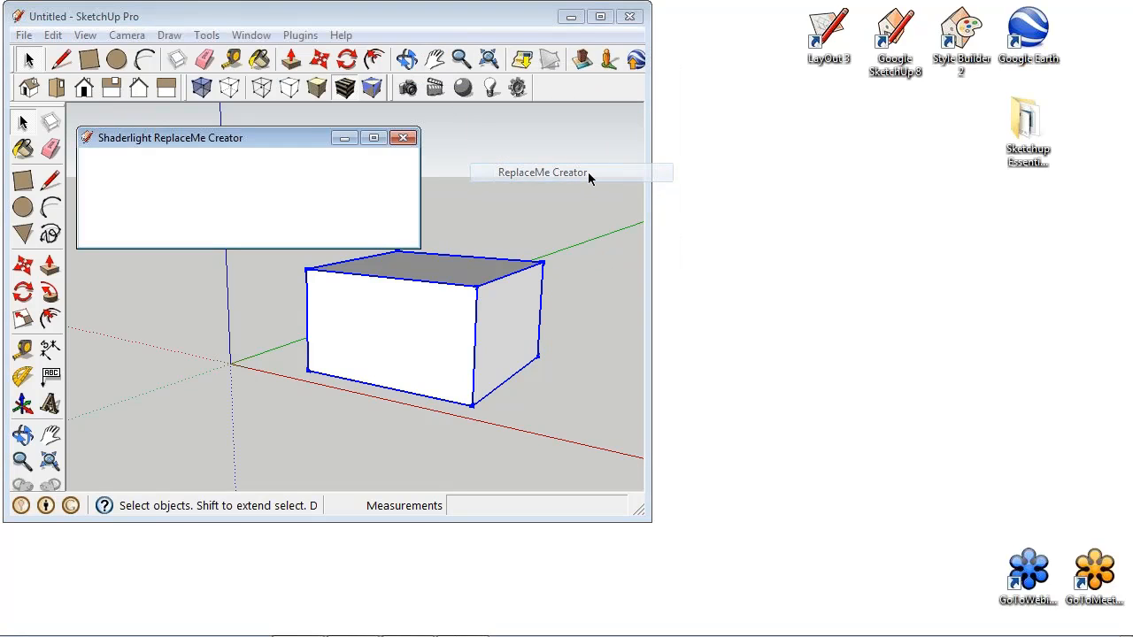
left_click(147, 189)
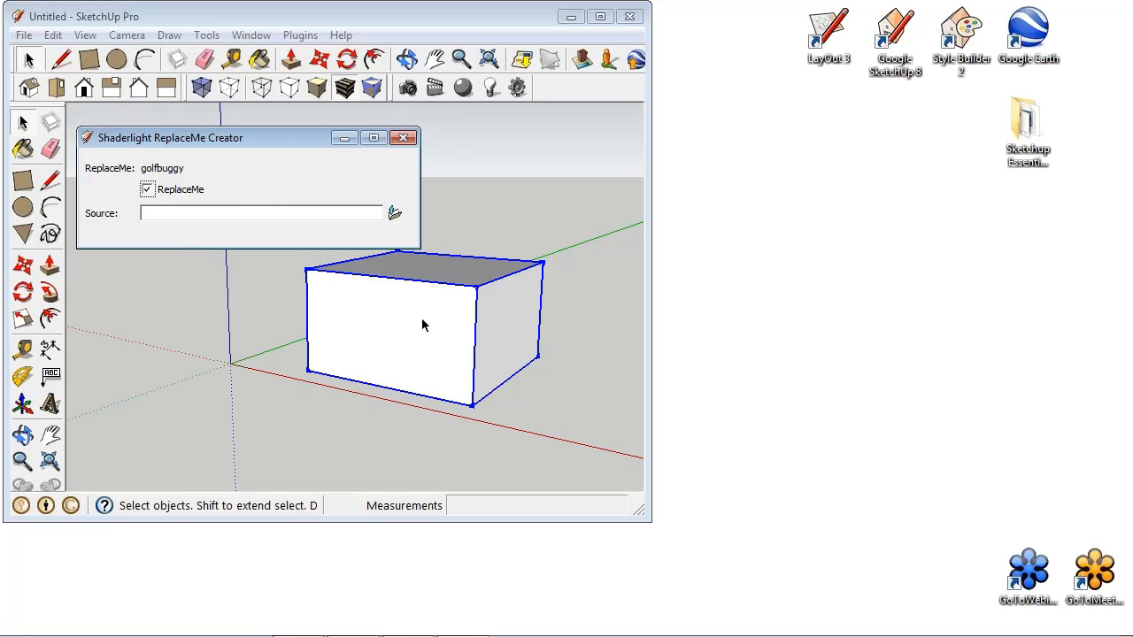
- Set golf buggy.skp from the Shaderlight Essentials Training Lesson 5 folder as the golfbuggy component's ReplaceMe source
left_click(395, 214)
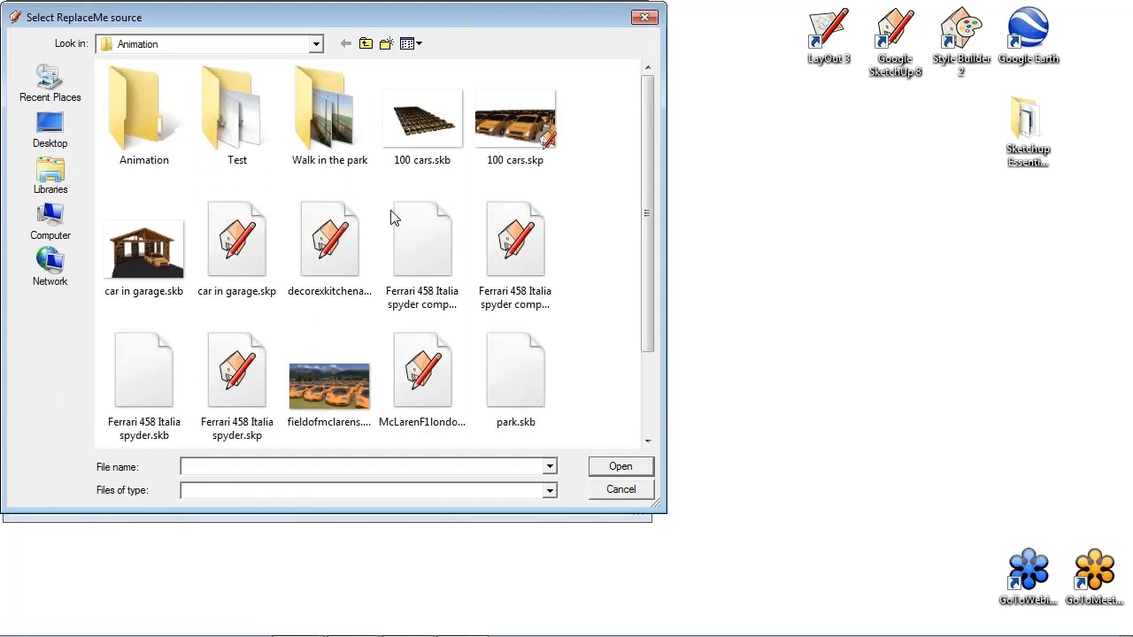
left_click(53, 131)
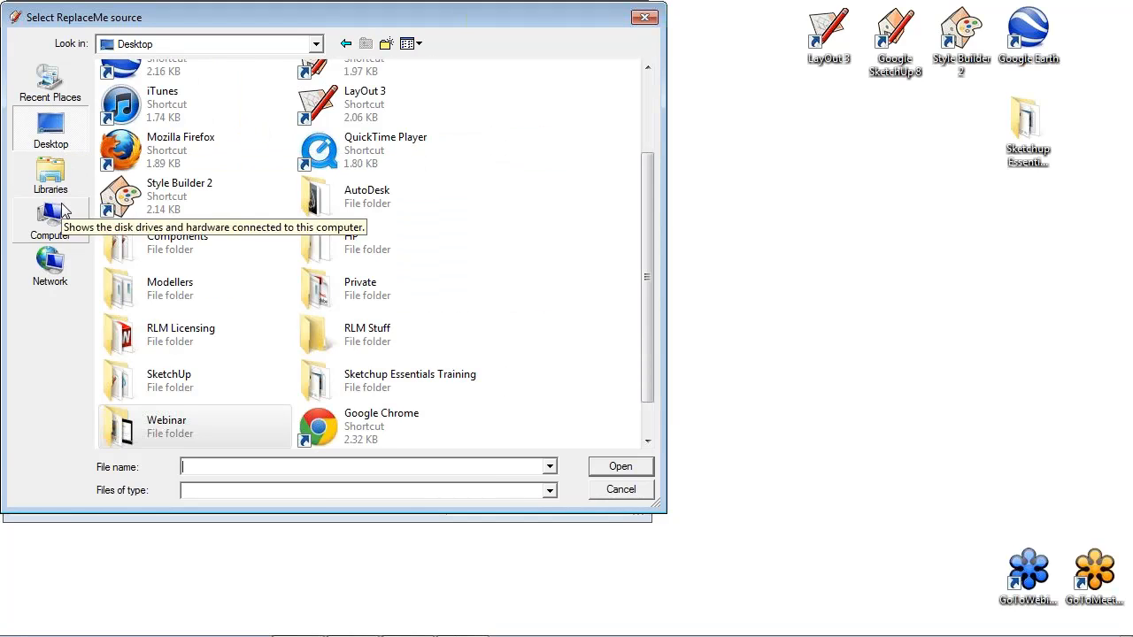
left_click(89, 214)
double_click(218, 102)
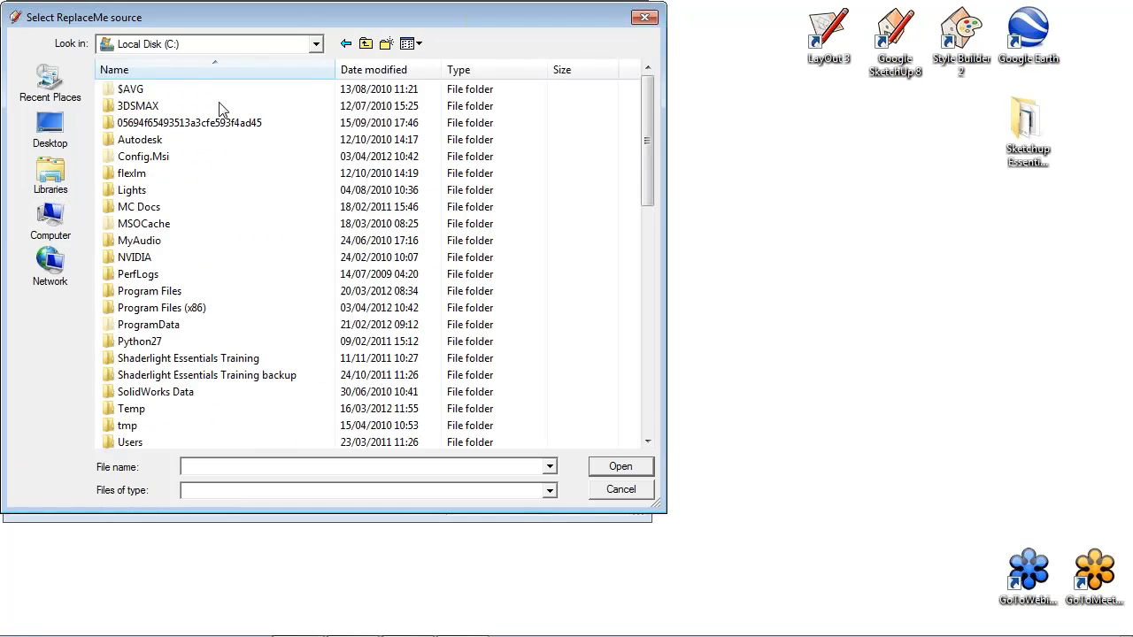
double_click(222, 360)
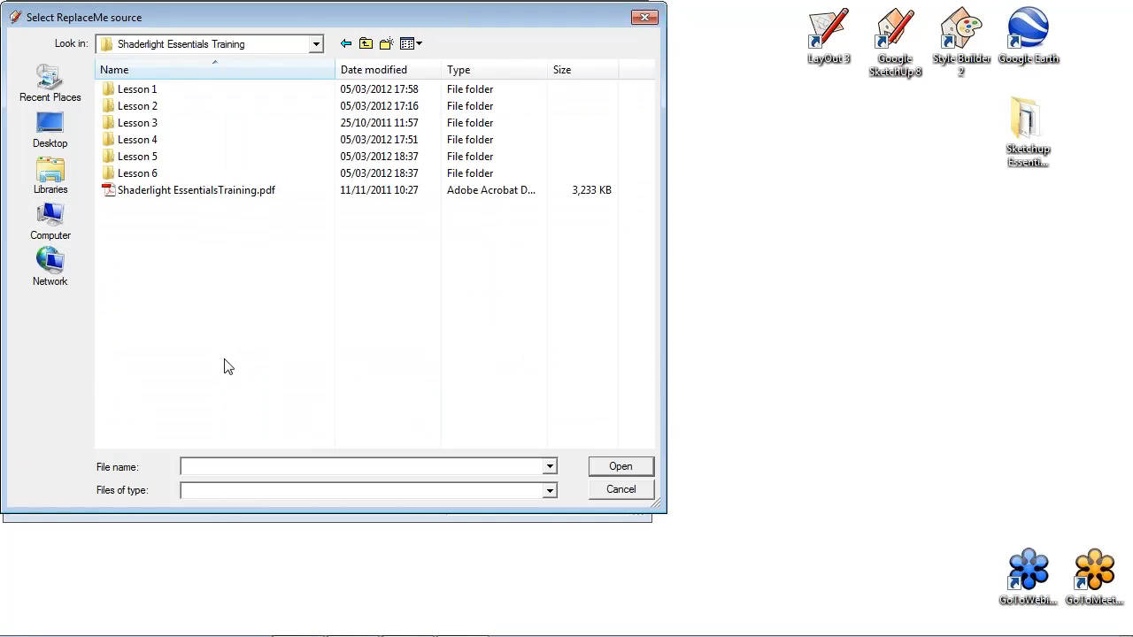
double_click(166, 162)
left_click(173, 128)
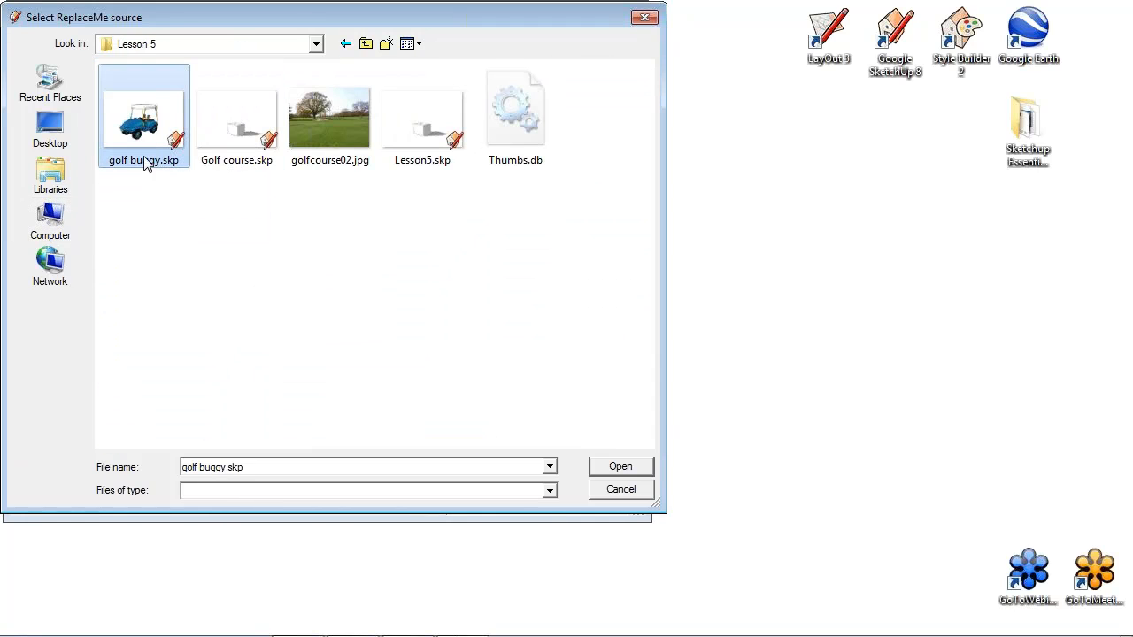
left_click(626, 465)
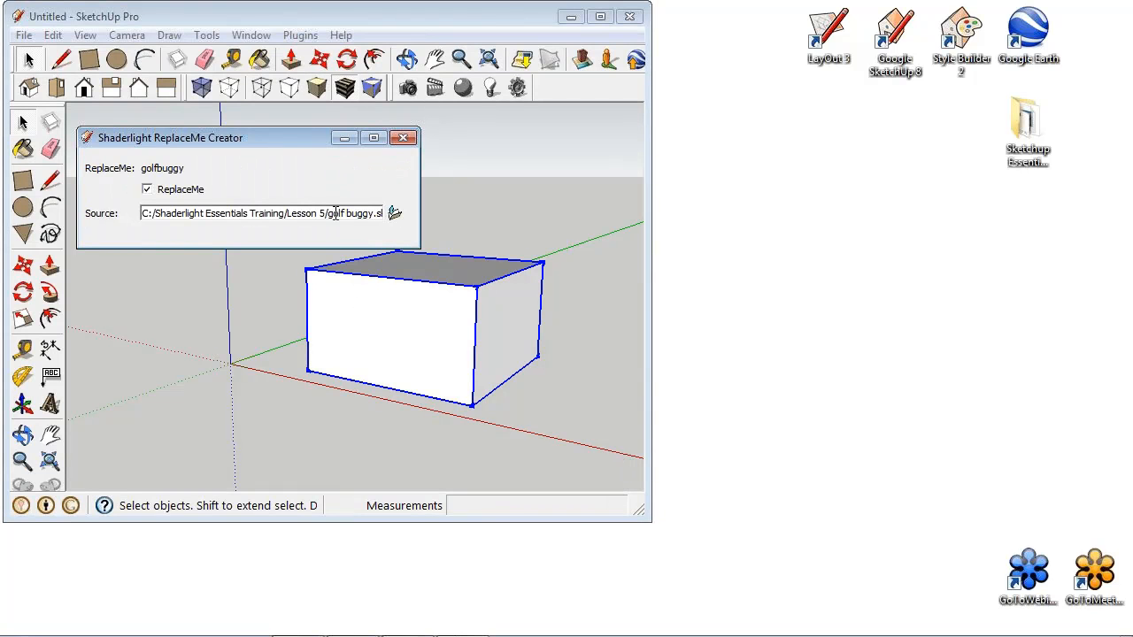
left_click(403, 137)
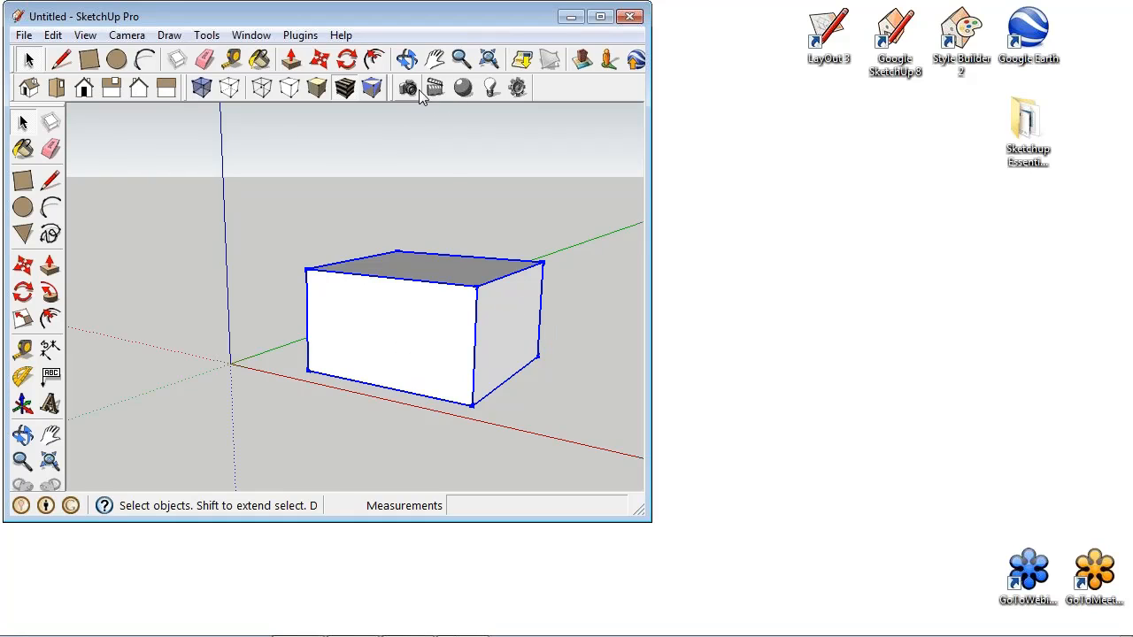
- Render the model in Shaderlight with Chalk Render lighting and the quality lowered by two notches
left_click(521, 89)
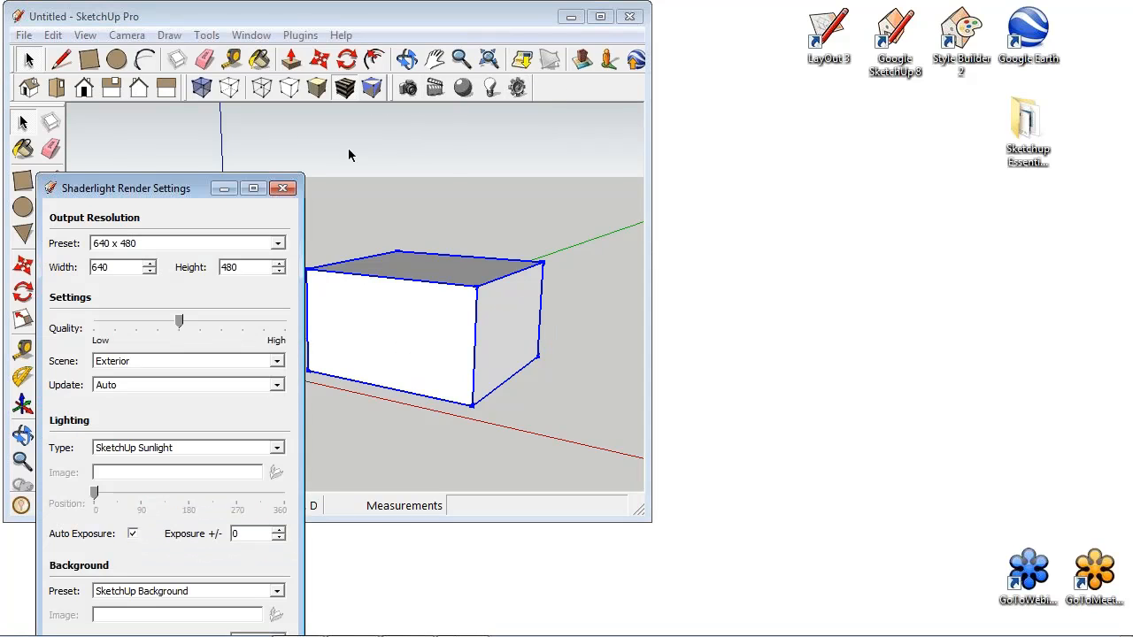
left_click_drag(164, 195, 149, 67)
left_click(262, 320)
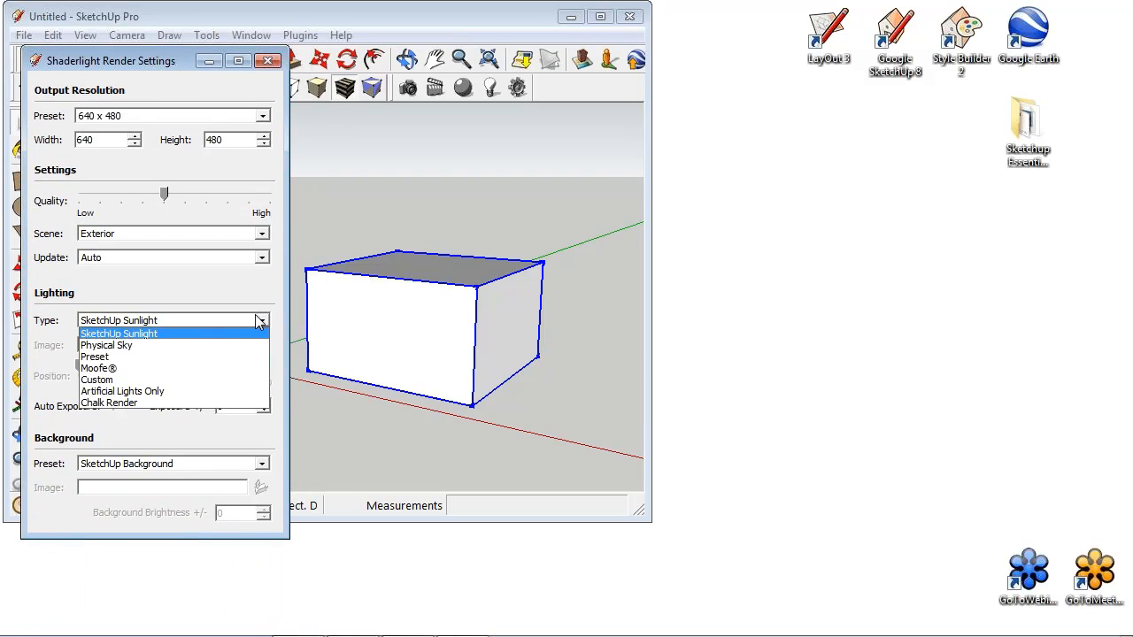
left_click(141, 403)
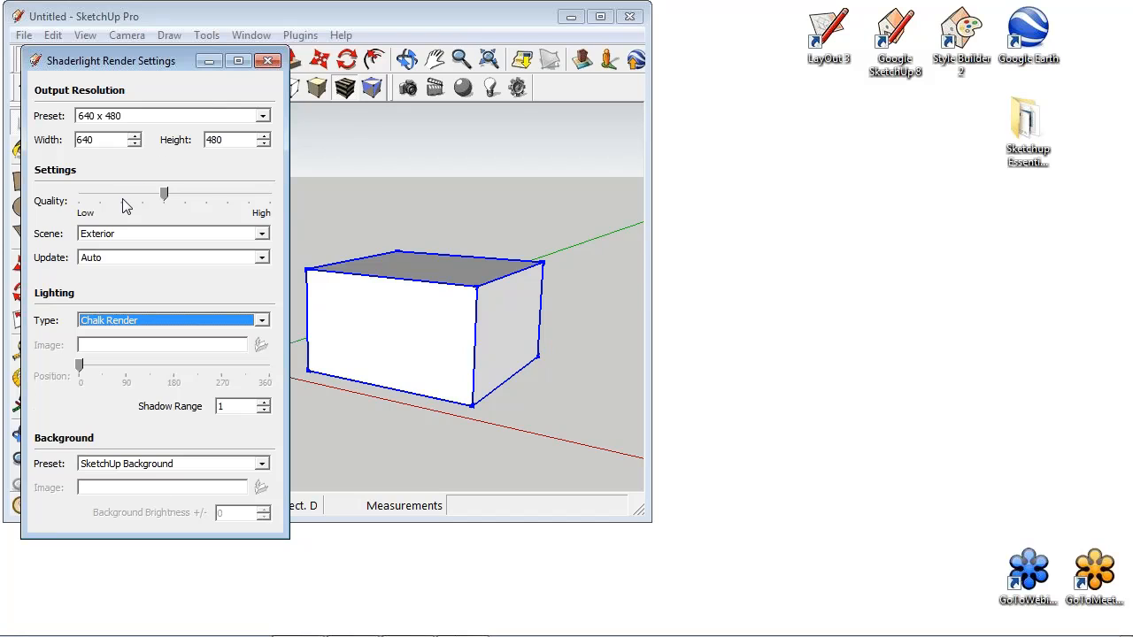
left_click_drag(164, 193, 124, 195)
left_click(268, 61)
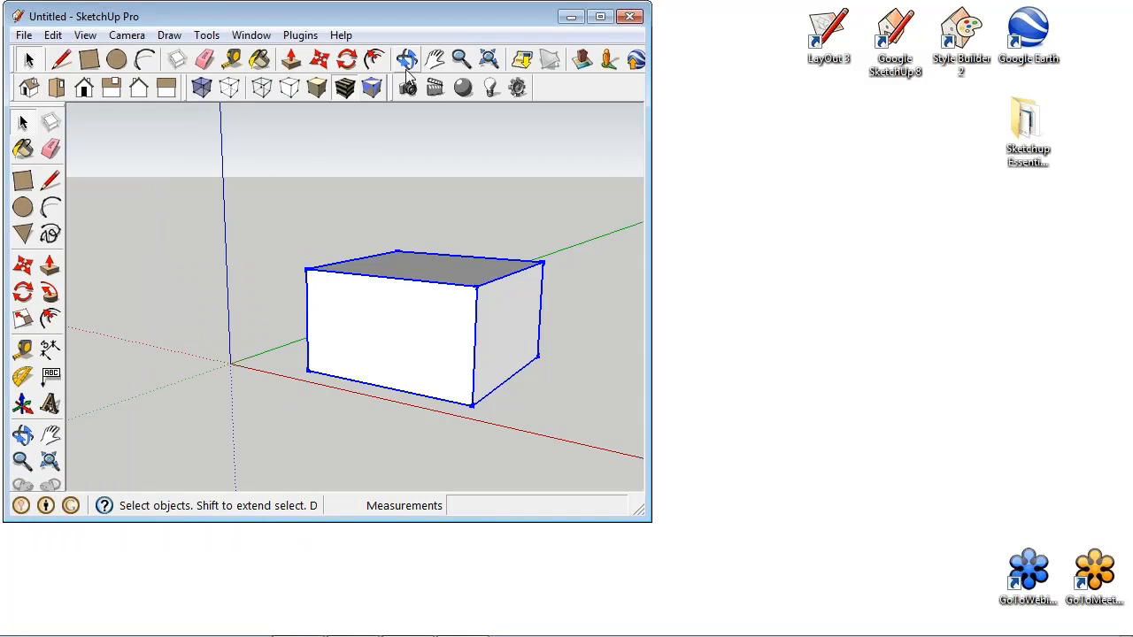
left_click(406, 86)
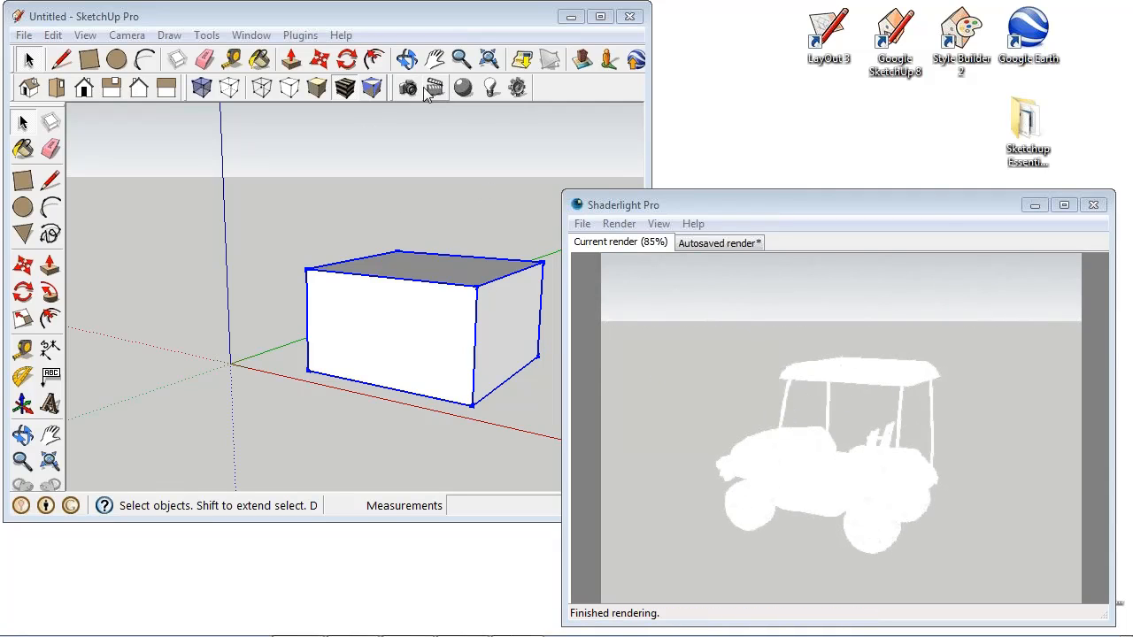
- Set the chalk render's shadow range to 3000 and turn on shadows in the model
left_click(518, 89)
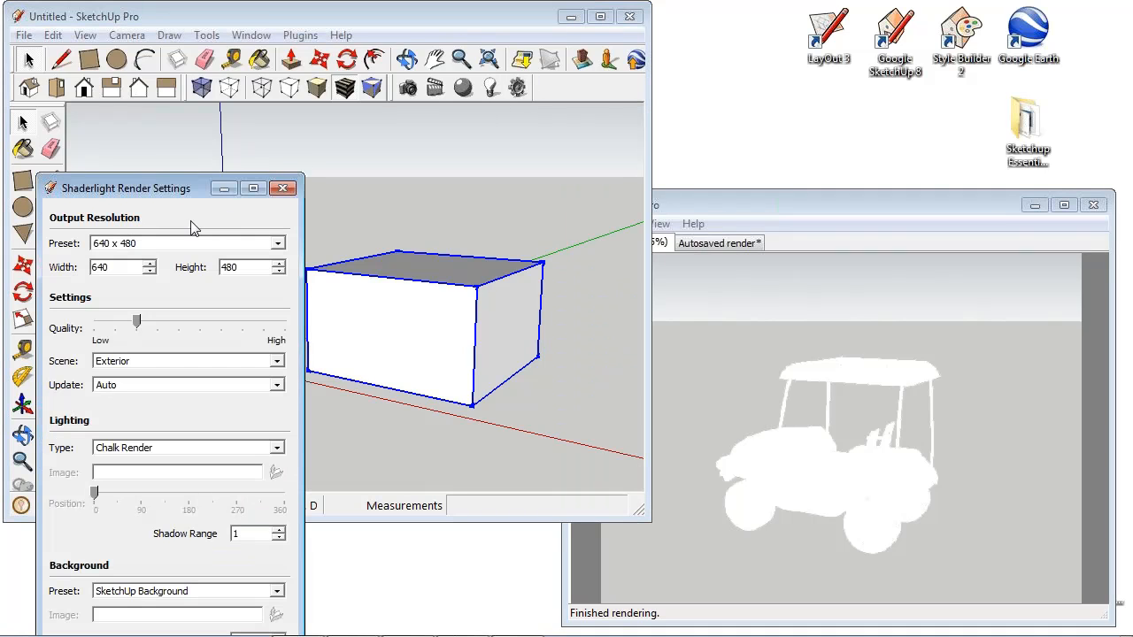
left_click_drag(191, 186, 252, 97)
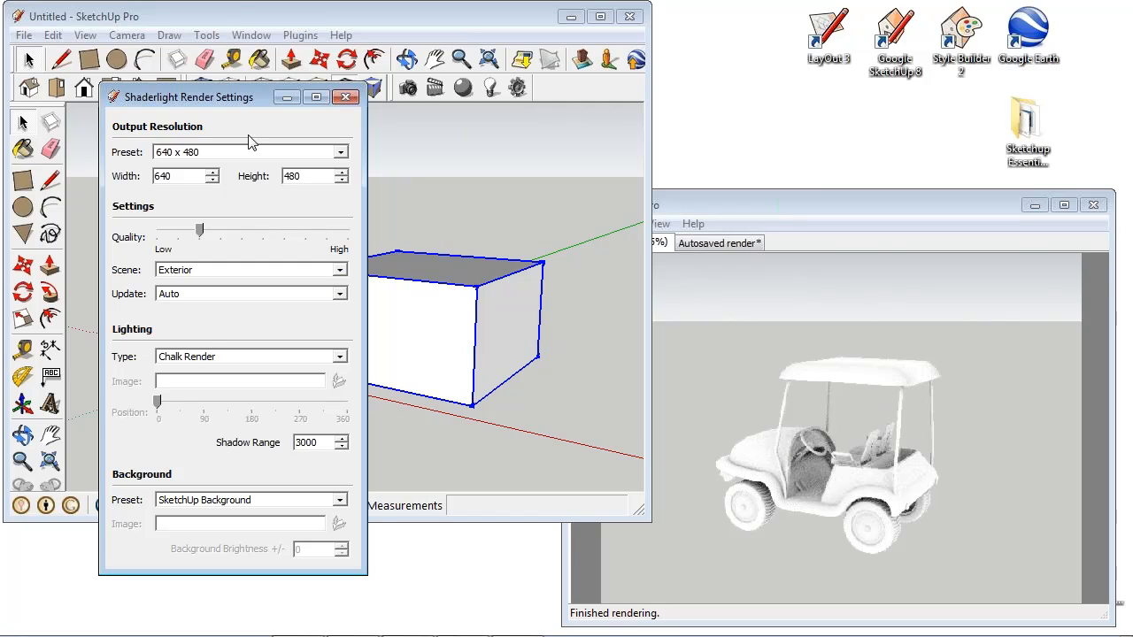
left_click(257, 35)
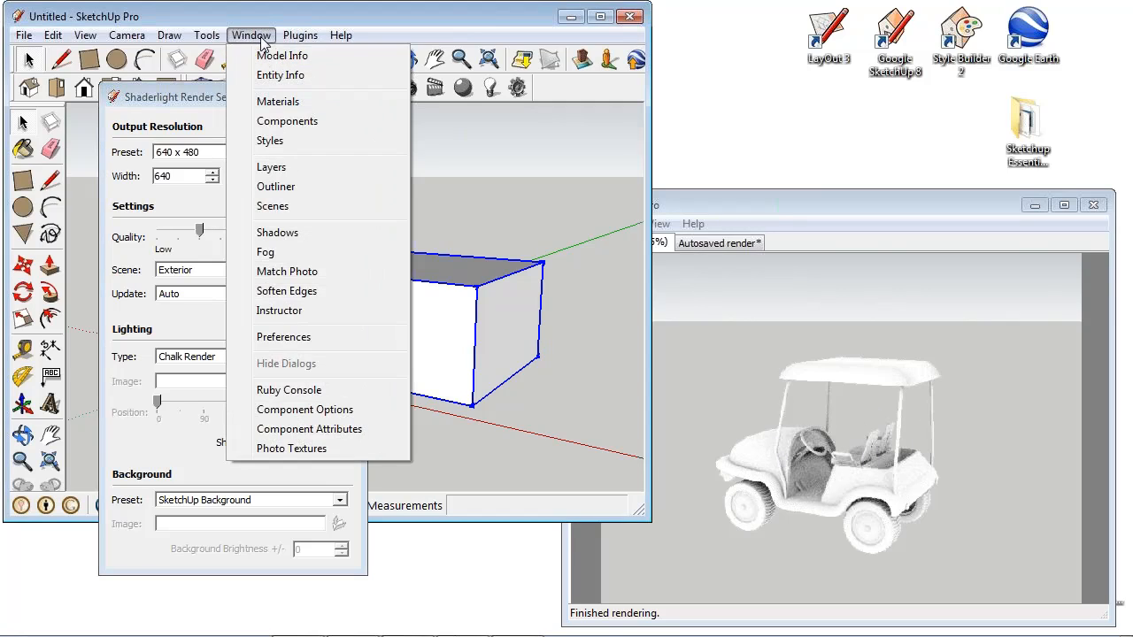
left_click(306, 234)
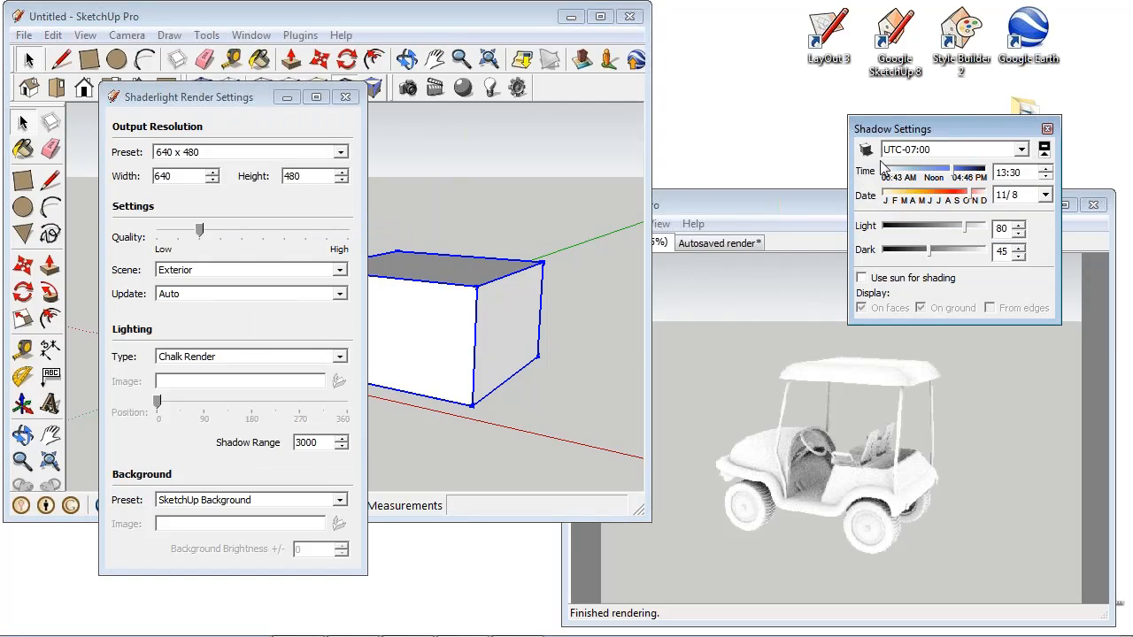
left_click(866, 150)
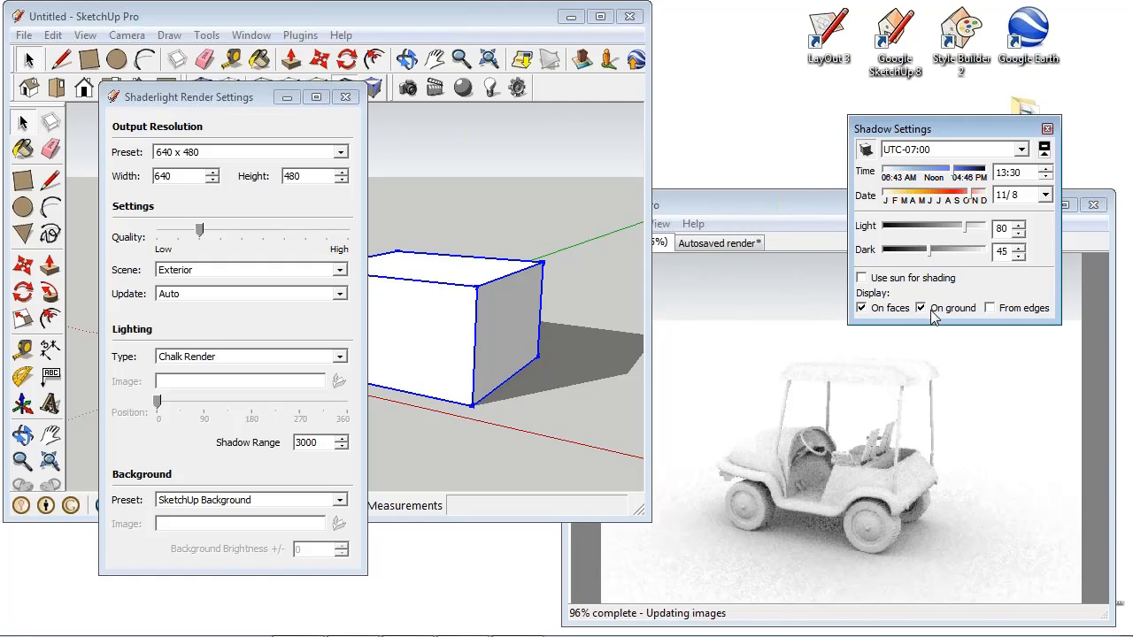
left_click(1048, 129)
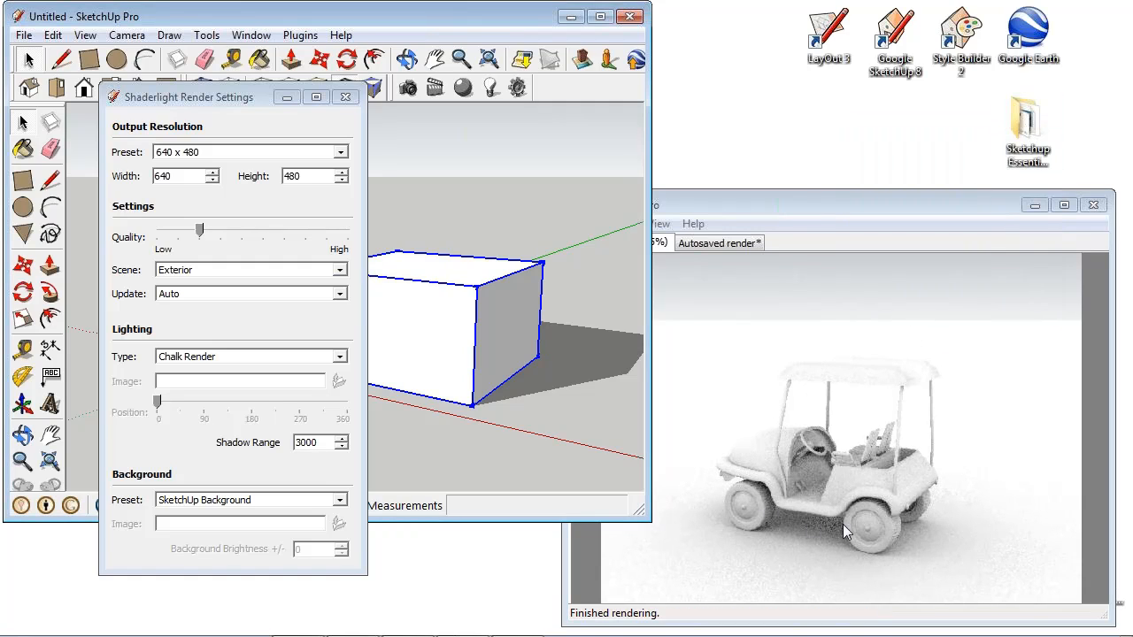
- Set the chalk render's shadow range to 5000 and close the render settings
left_click_drag(324, 445, 229, 437)
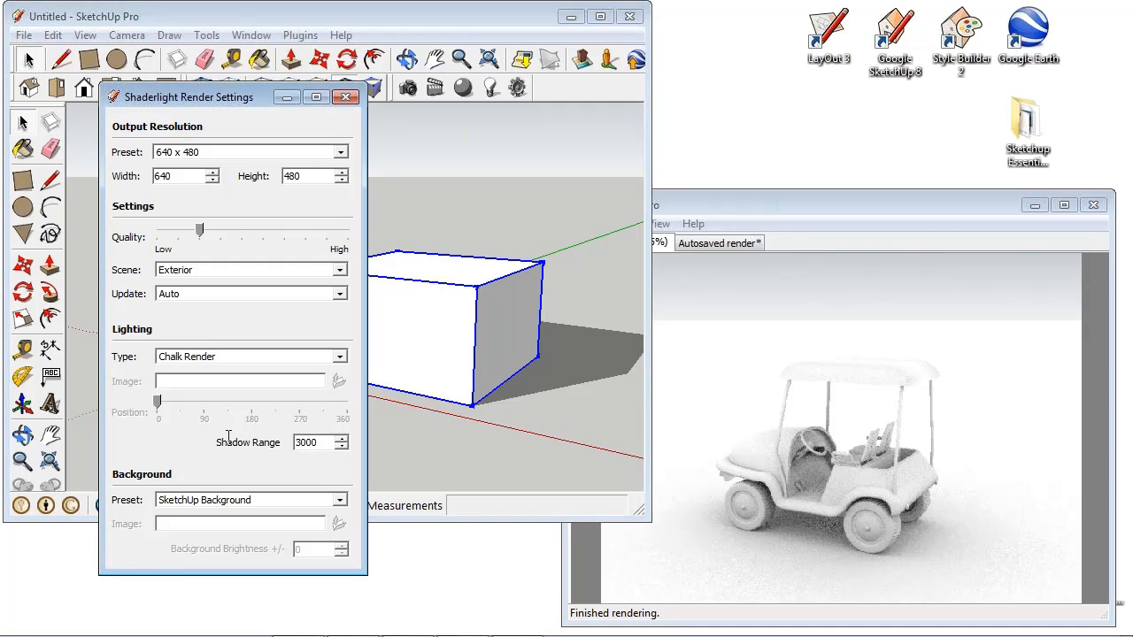
double_click(324, 442)
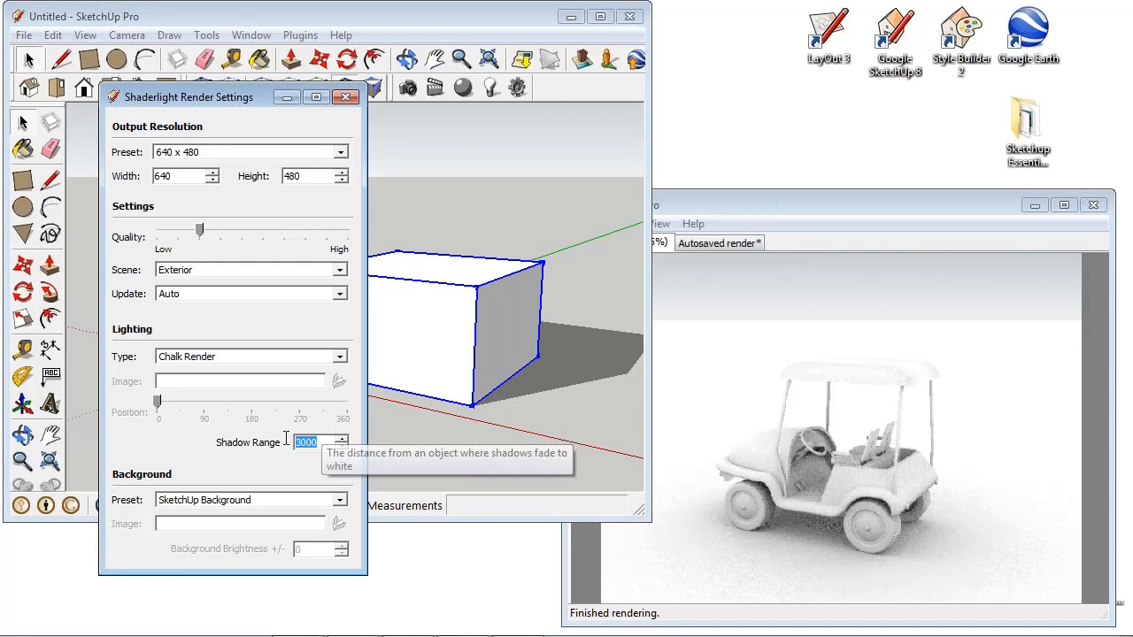
type("500")
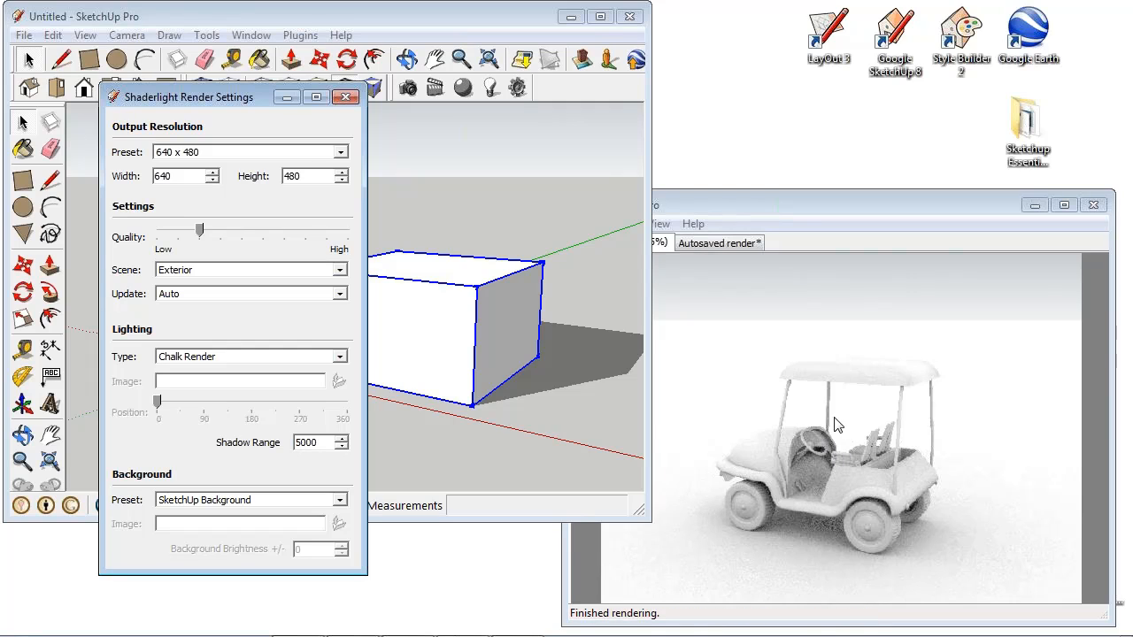
left_click(347, 98)
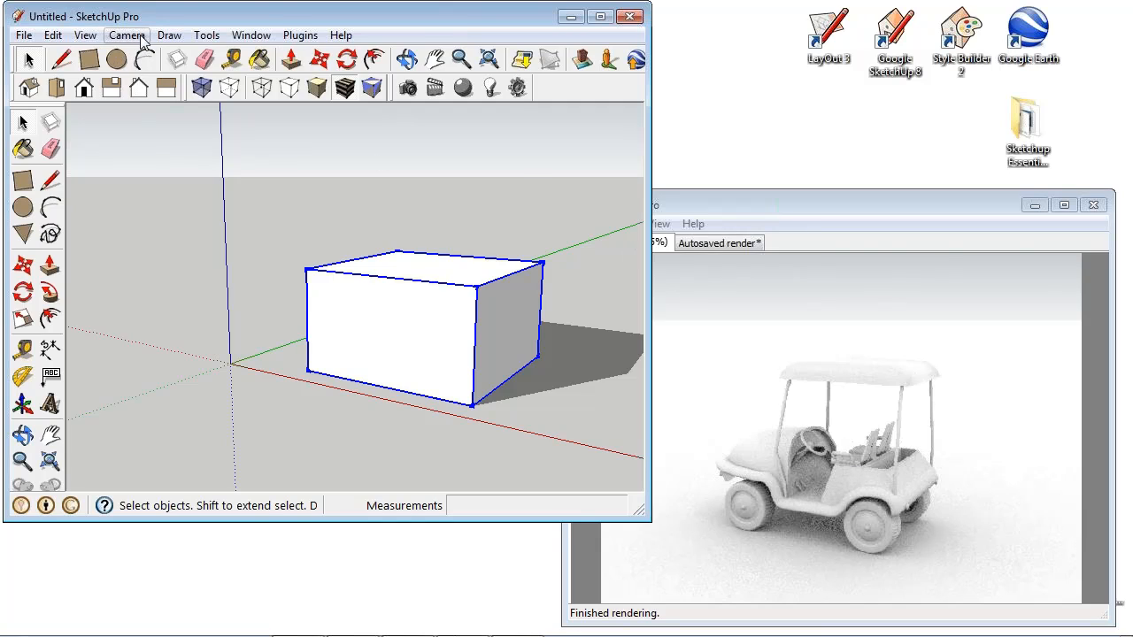
- Add a first animation scene from the current view of the box
left_click(86, 37)
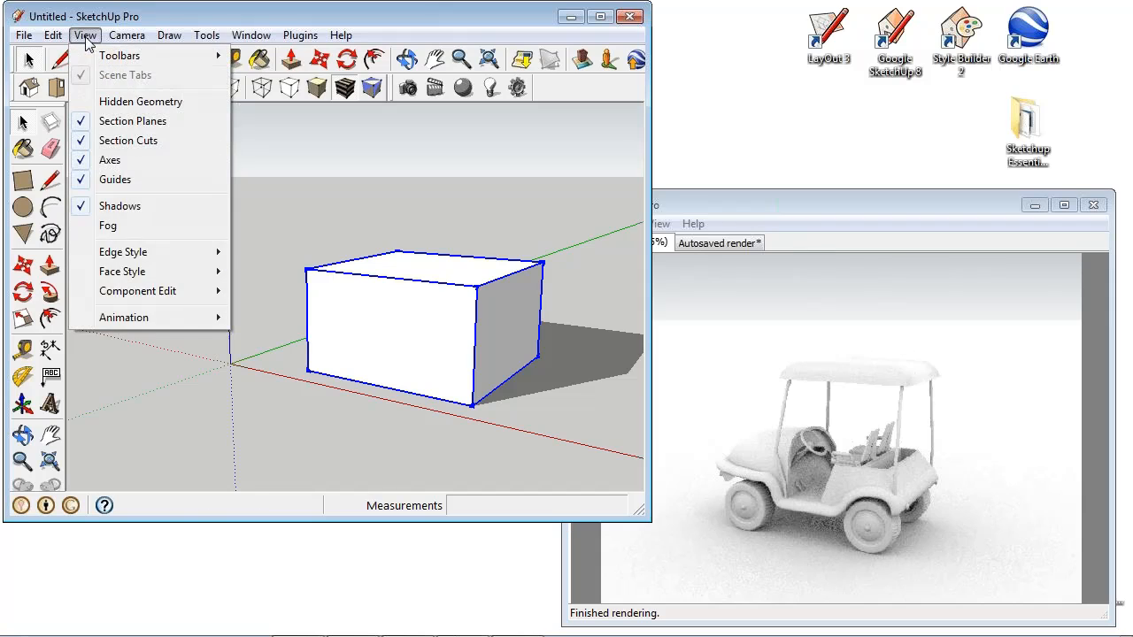
mouse_move(164, 323)
left_click(306, 320)
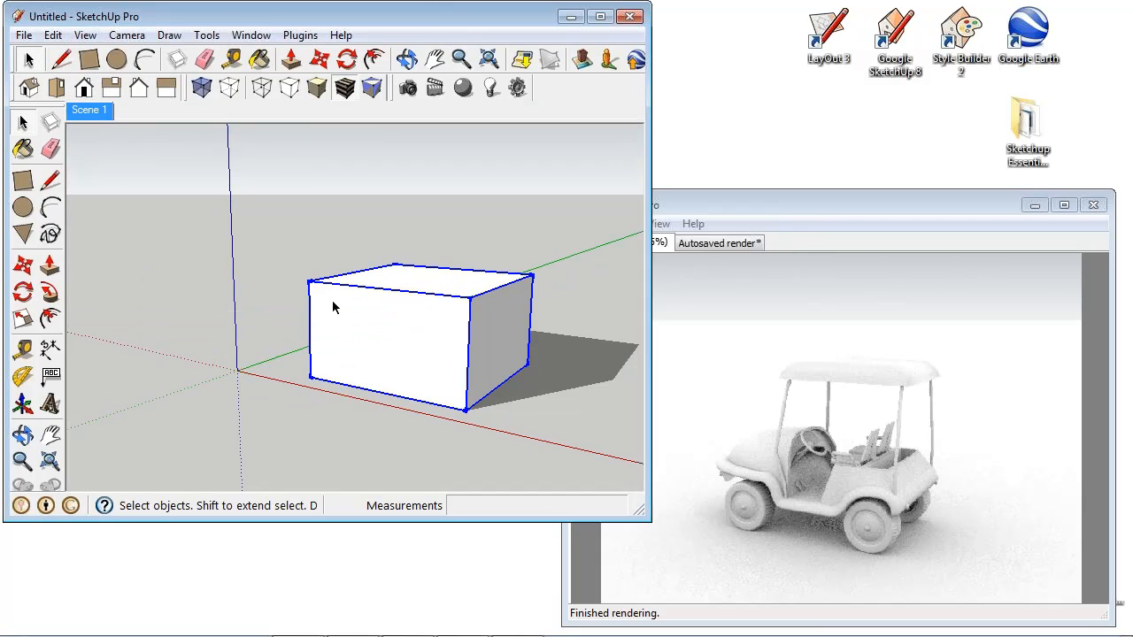
- Orbit to the opposite side of the box and save that view as a second scene
key("o")
left_click_drag(286, 339, 531, 330)
mouse_move(532, 330)
middle_mouse_down()
mouse_move(594, 316)
mouse_move(541, 324)
middle_mouse_up()
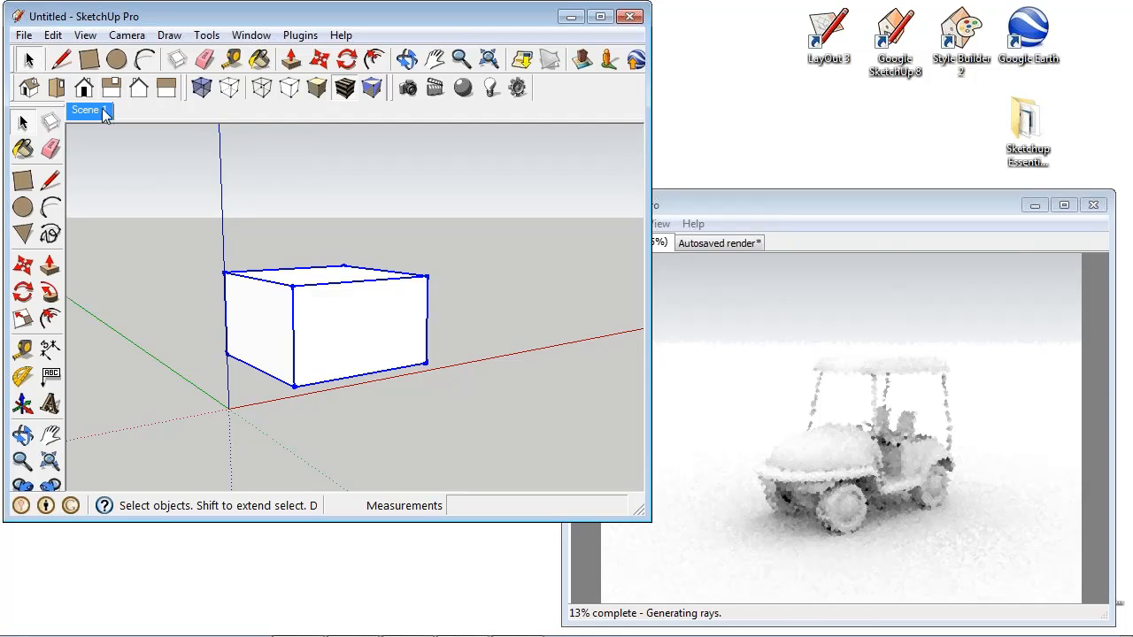
right_click(103, 113)
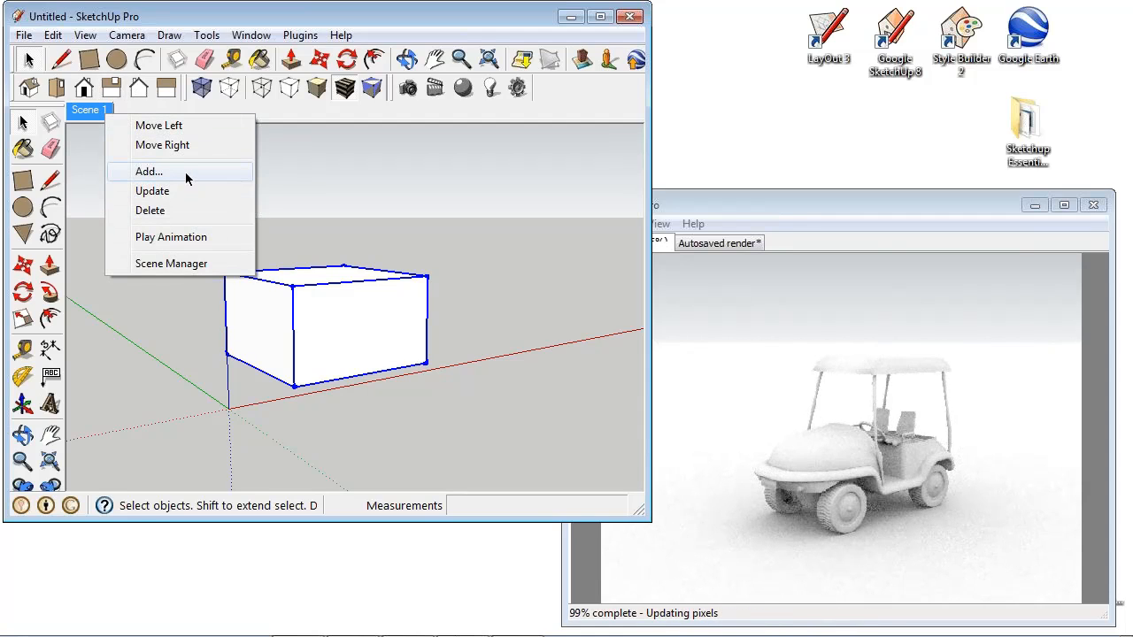
left_click(185, 176)
- Preview the camera transitions between Scene 1 and Scene 2 and look at the scene animation settings
left_click(97, 111)
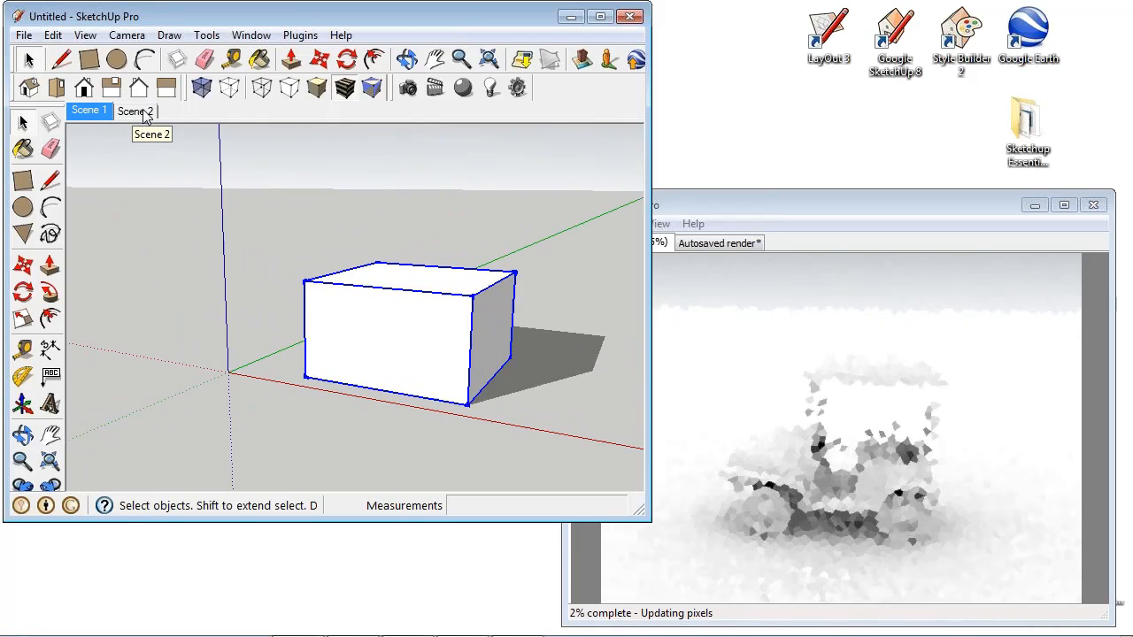
left_click(144, 112)
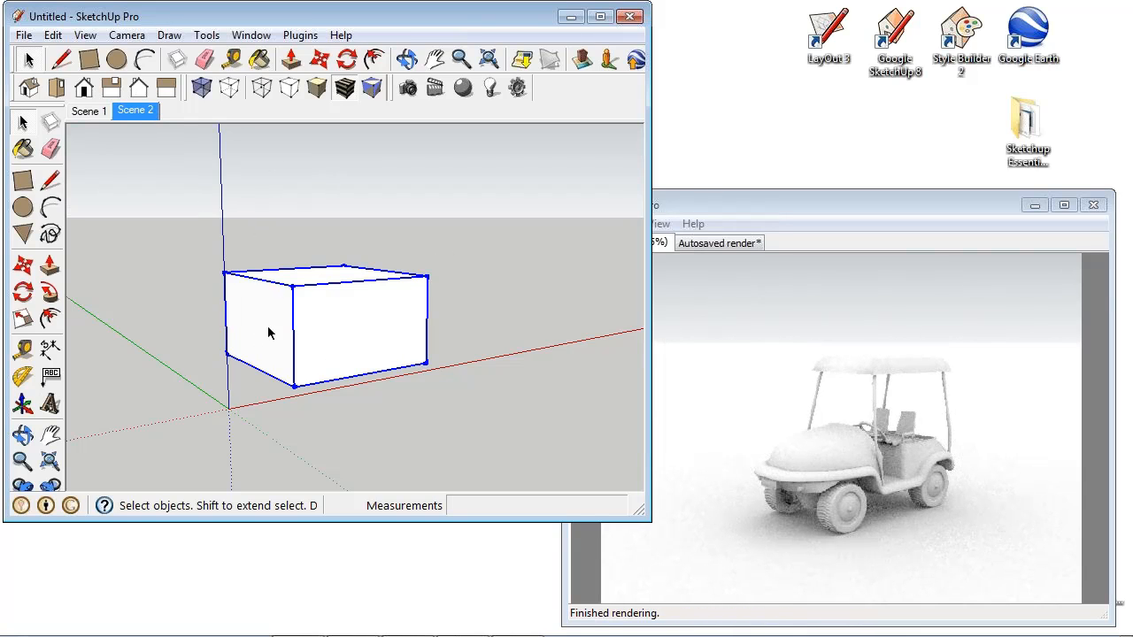
left_click(85, 34)
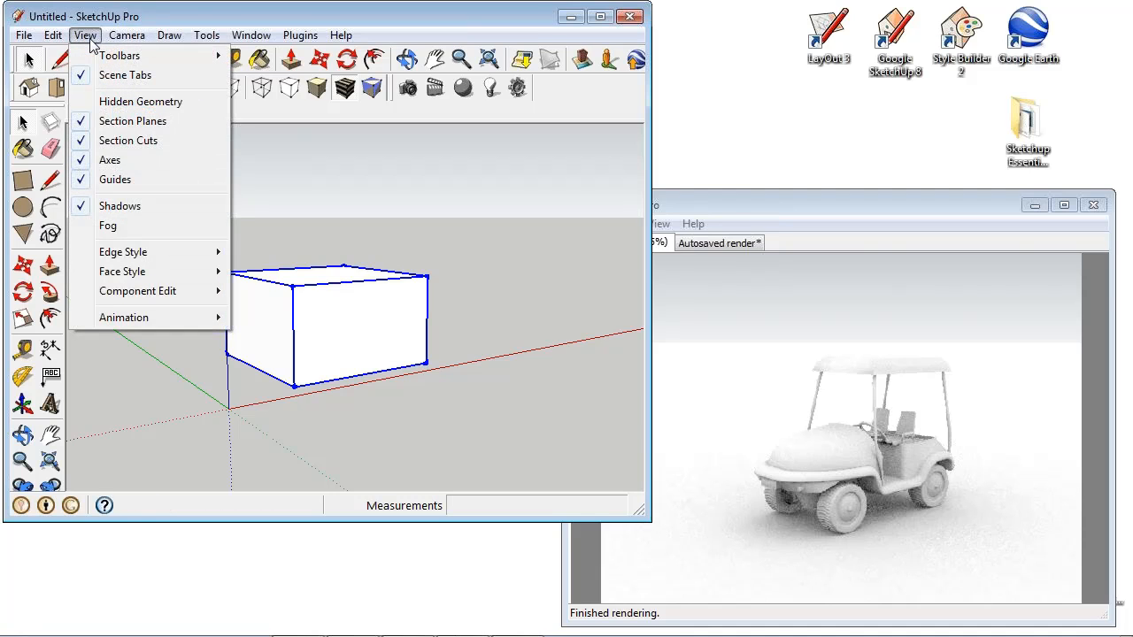
mouse_move(203, 319)
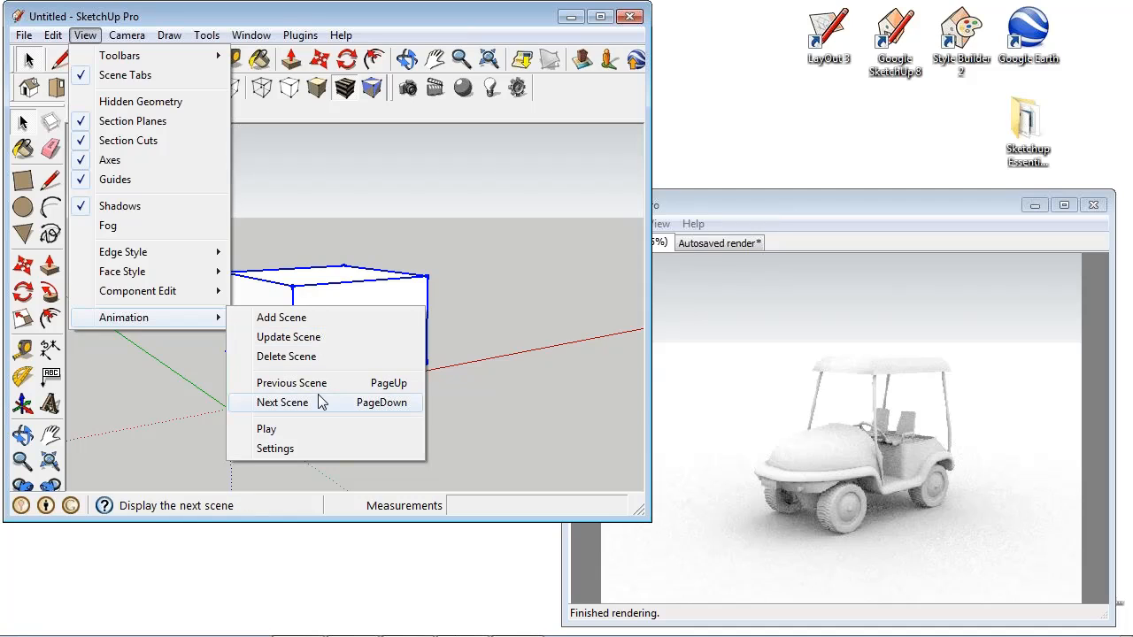
left_click(307, 448)
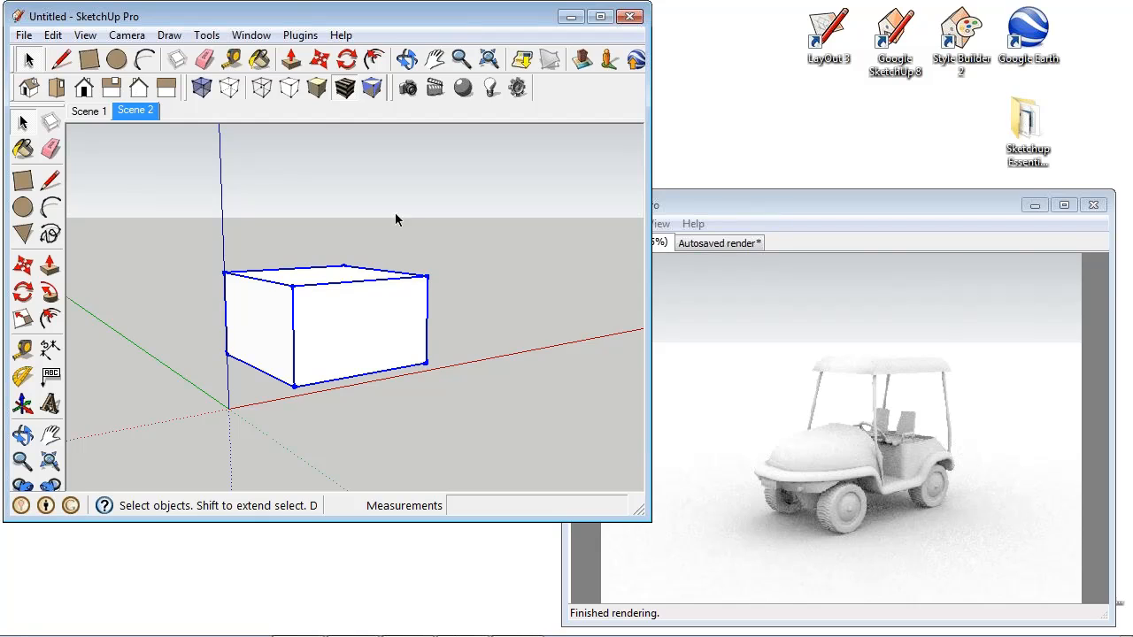
left_click(99, 111)
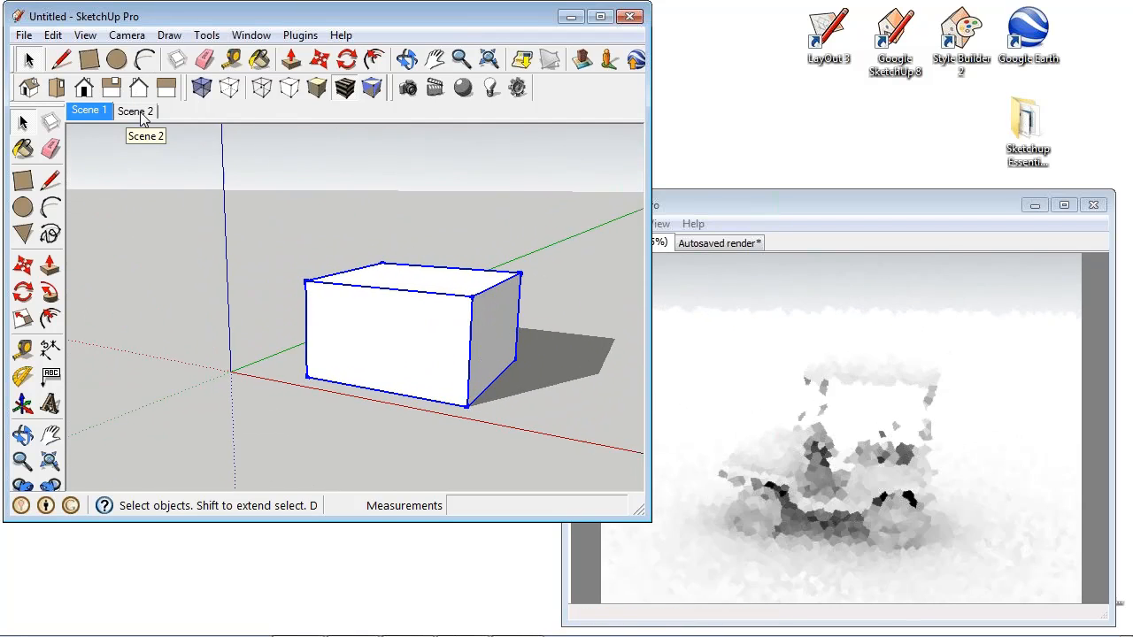
left_click(140, 115)
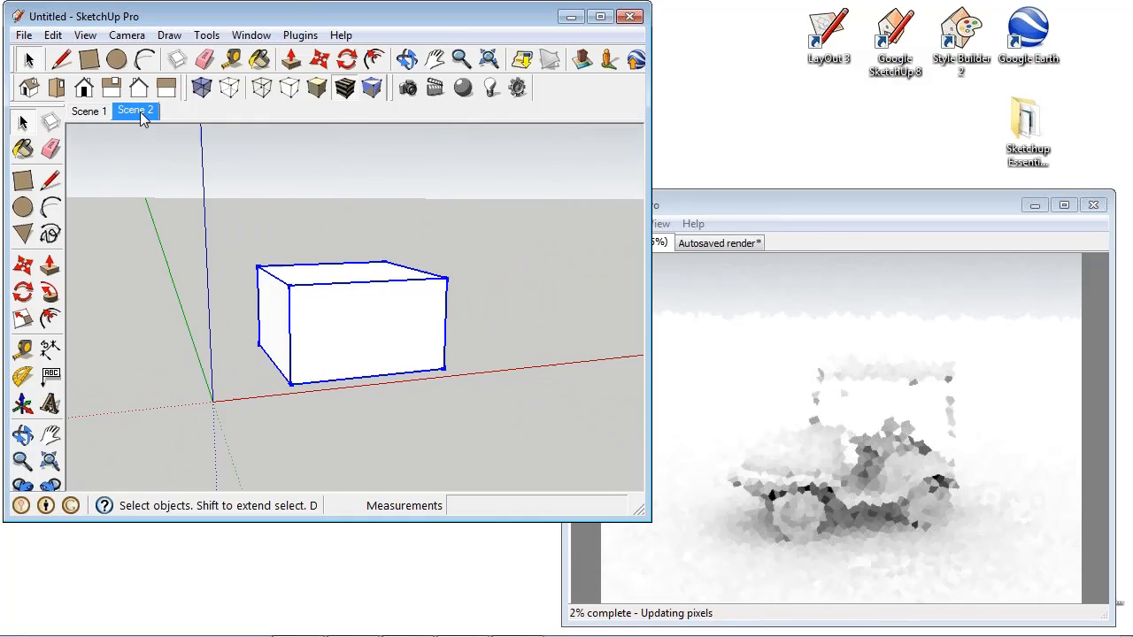
- Start a Shaderlight animation render and browse for its output path to the Techniques folder inside Webinar on the Desktop
left_click(437, 99)
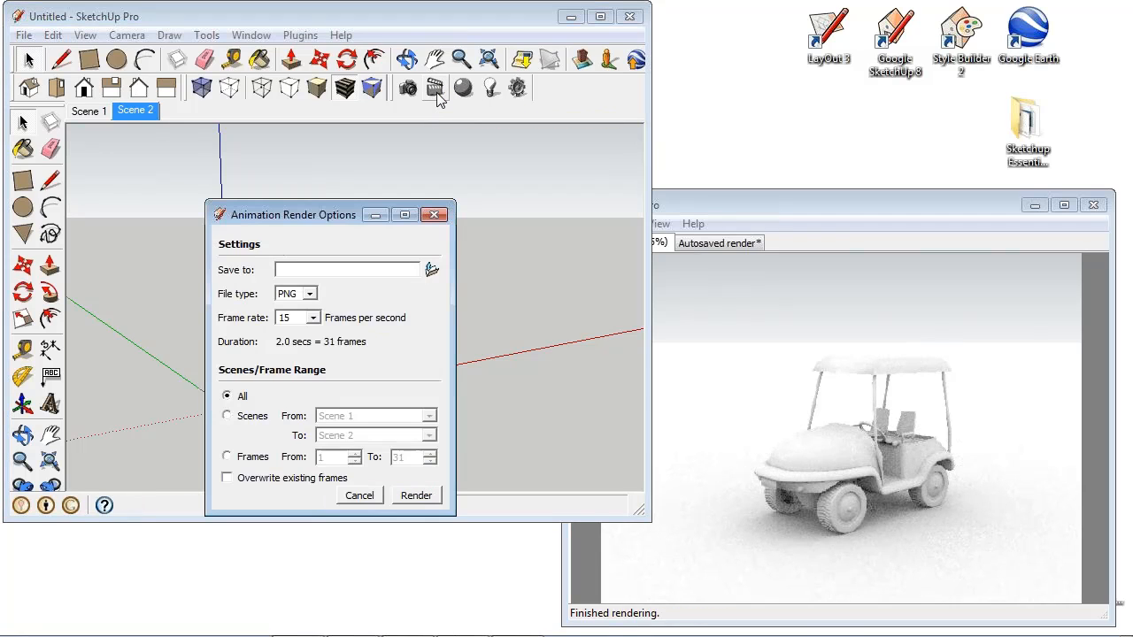
left_click_drag(307, 211, 315, 64)
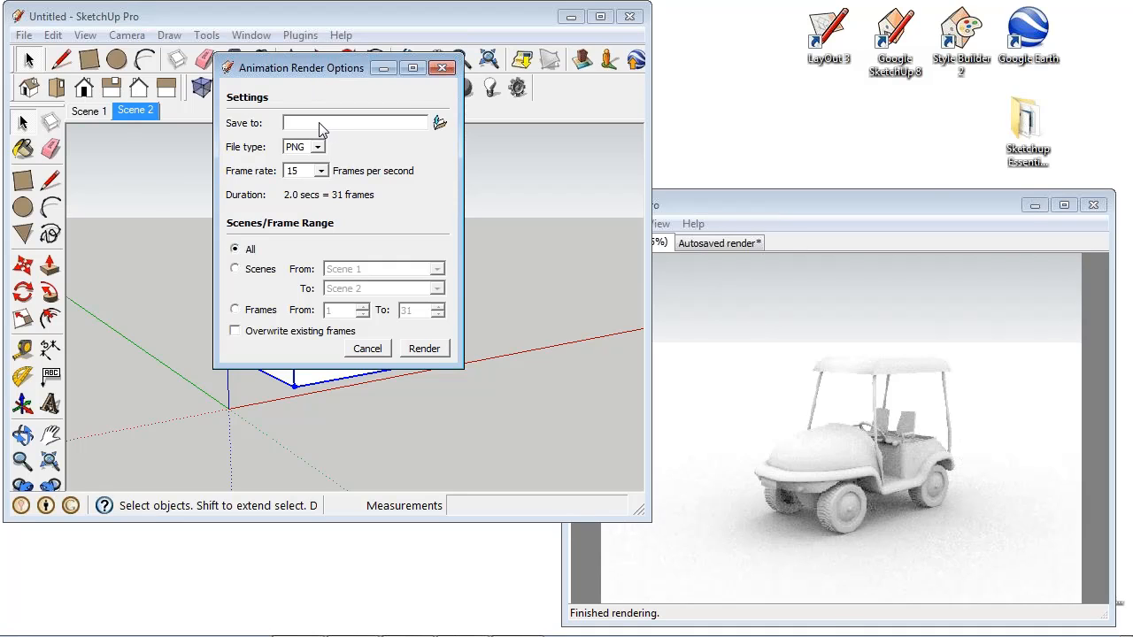
left_click(440, 125)
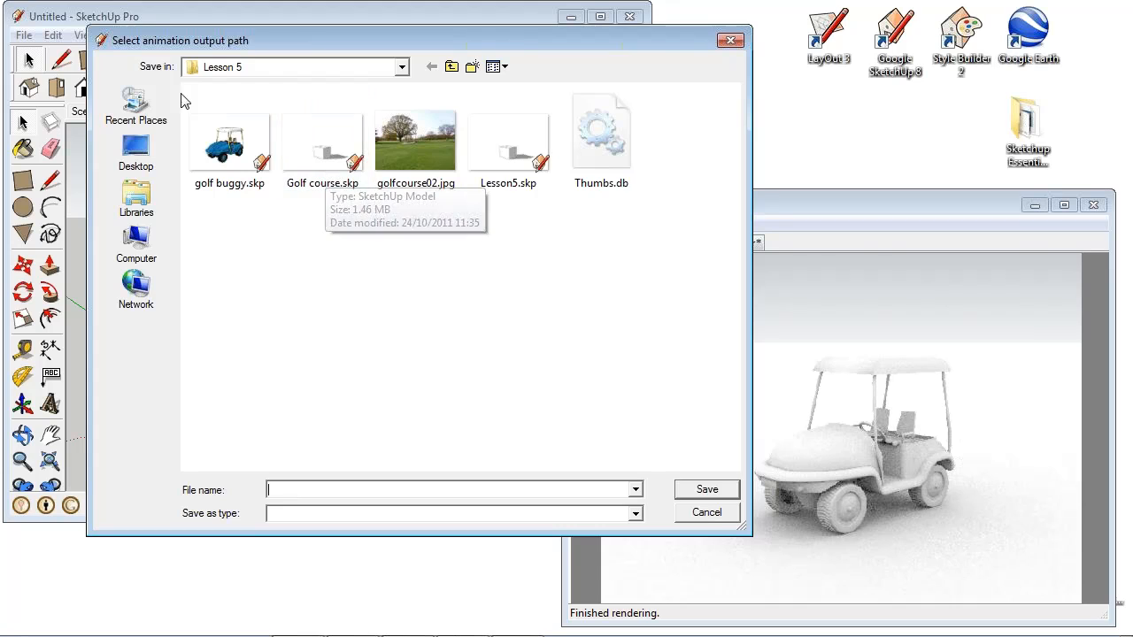
left_click(142, 158)
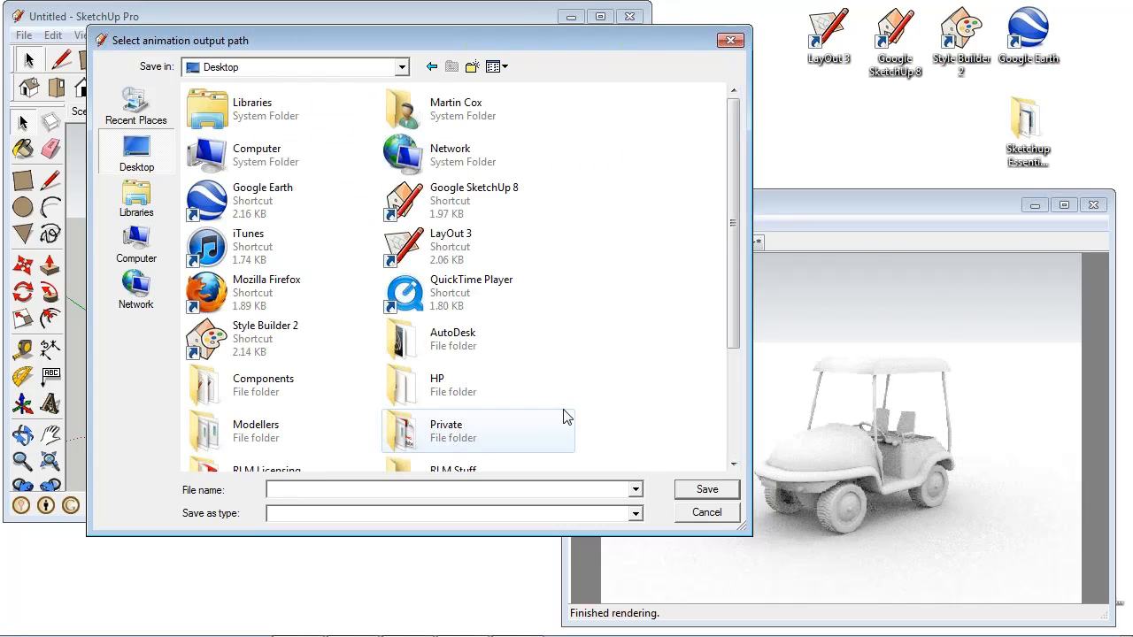
left_click_drag(733, 243, 733, 351)
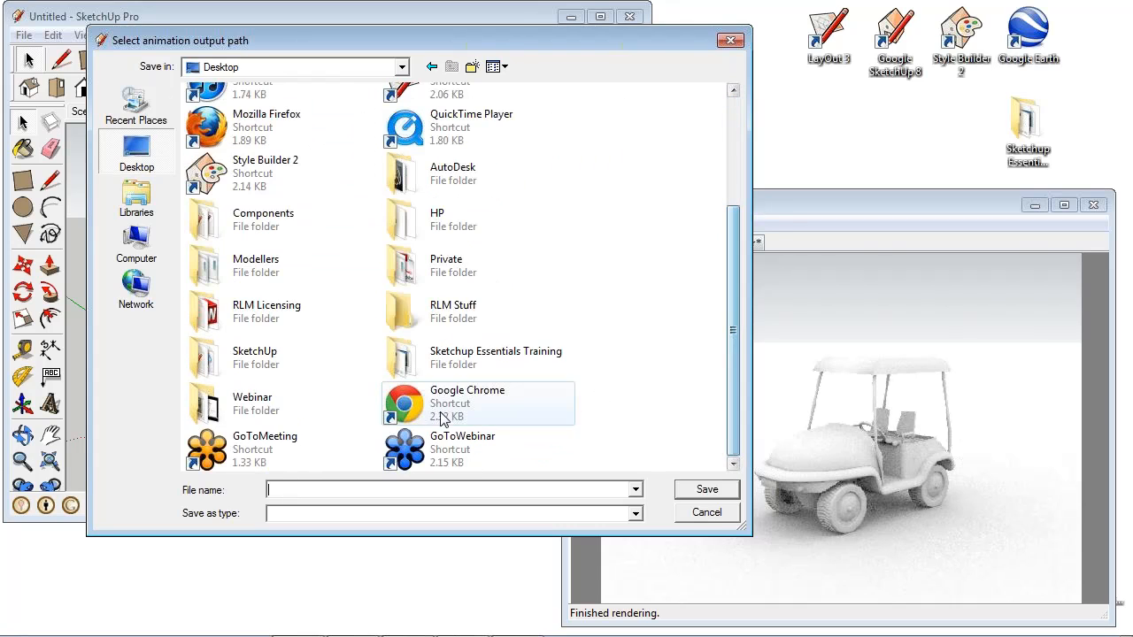
double_click(272, 407)
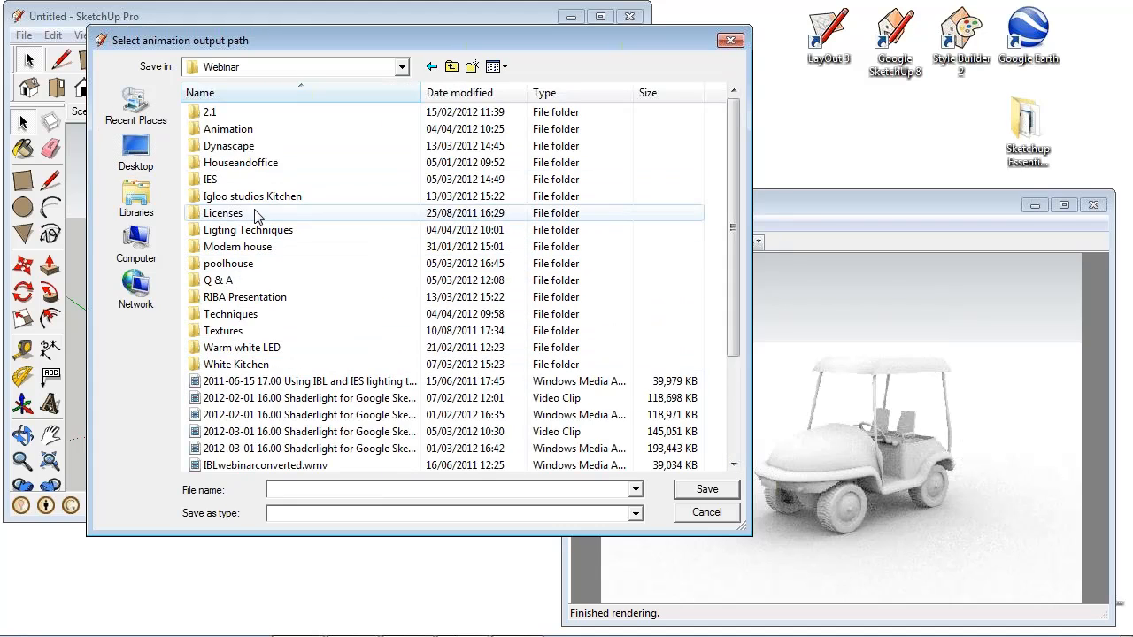
double_click(253, 316)
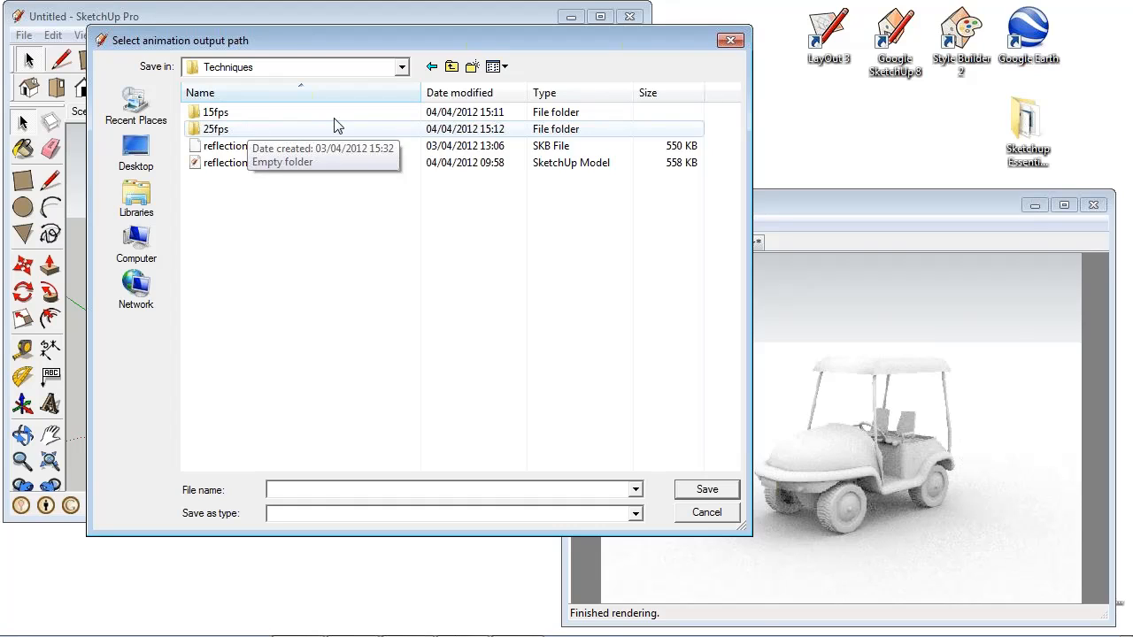
- Create a folder named Golf buggy anim in Techniques and save the animation output there as golfanim
left_click(470, 68)
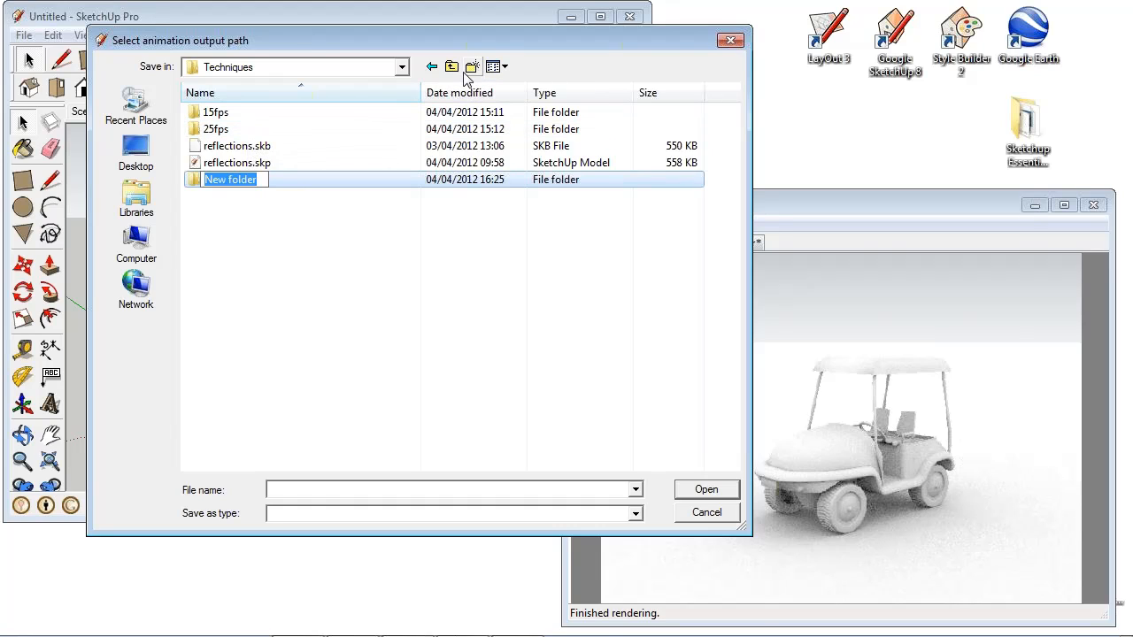
type("Golf buggy anim")
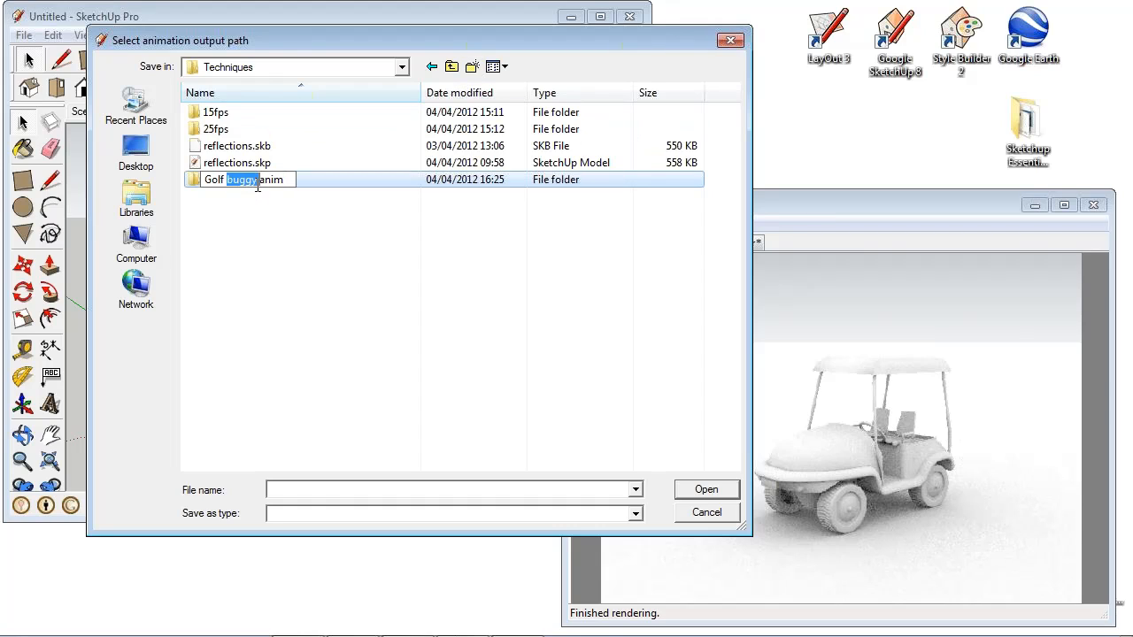
double_click(197, 183)
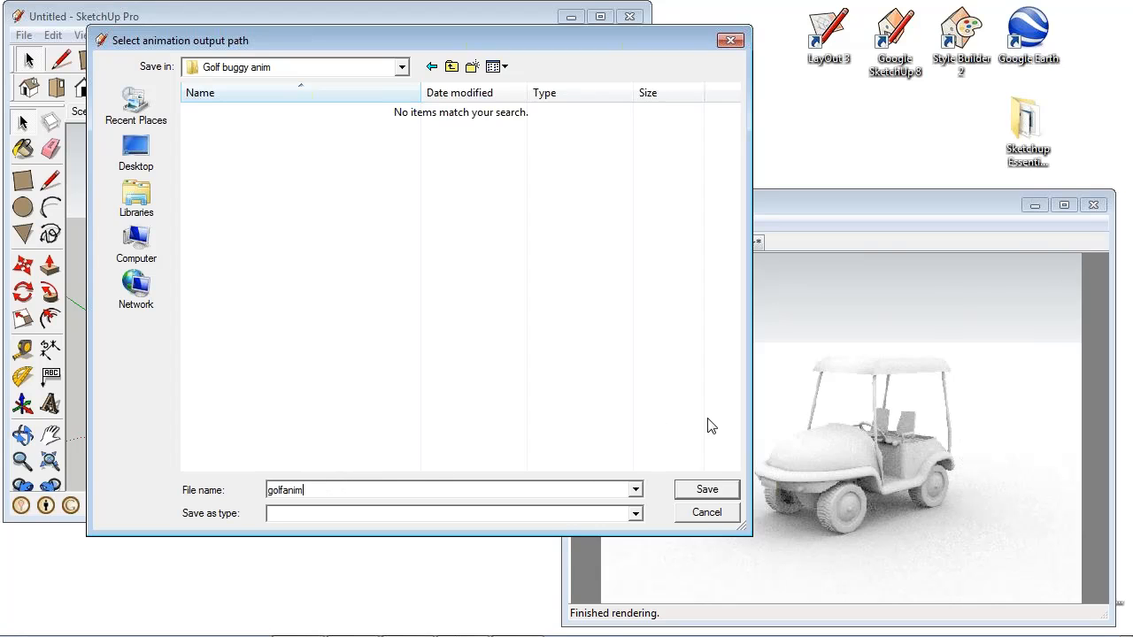
left_click(708, 490)
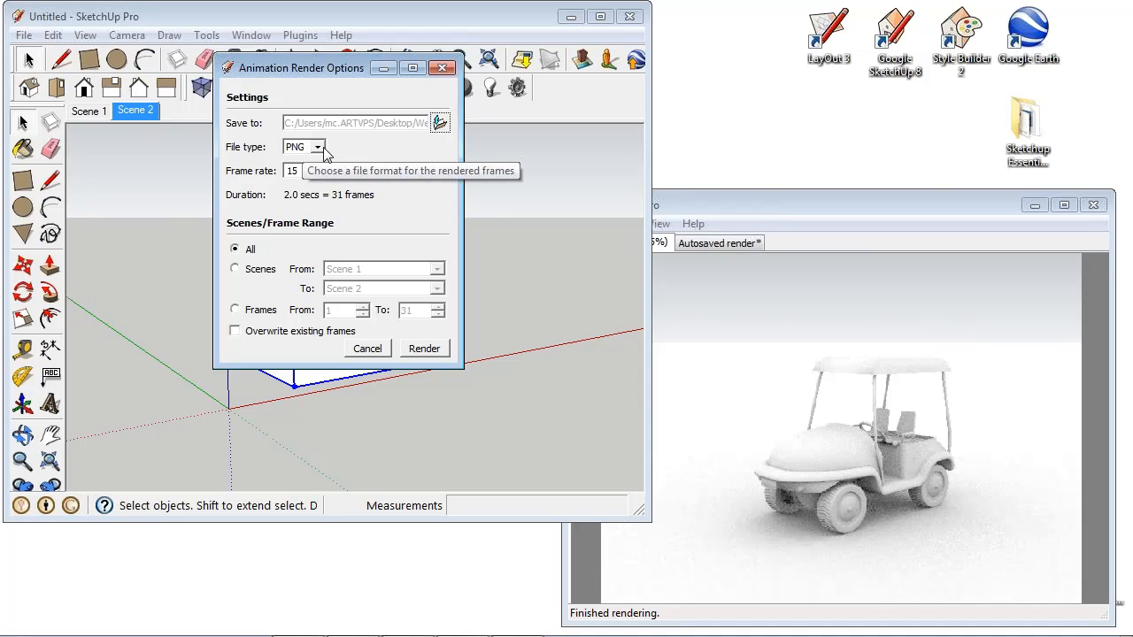
- Set the frame file type to JPEG and the frame rate to 25 frames per second, and render all scenes
left_click(319, 147)
left_click(307, 184)
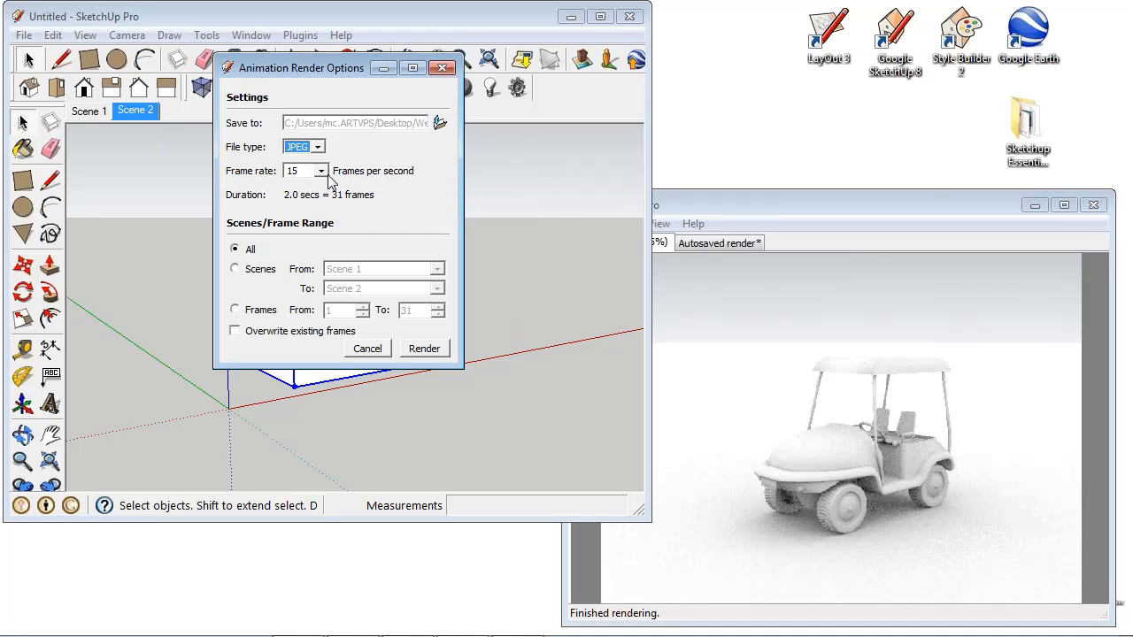
left_click(322, 172)
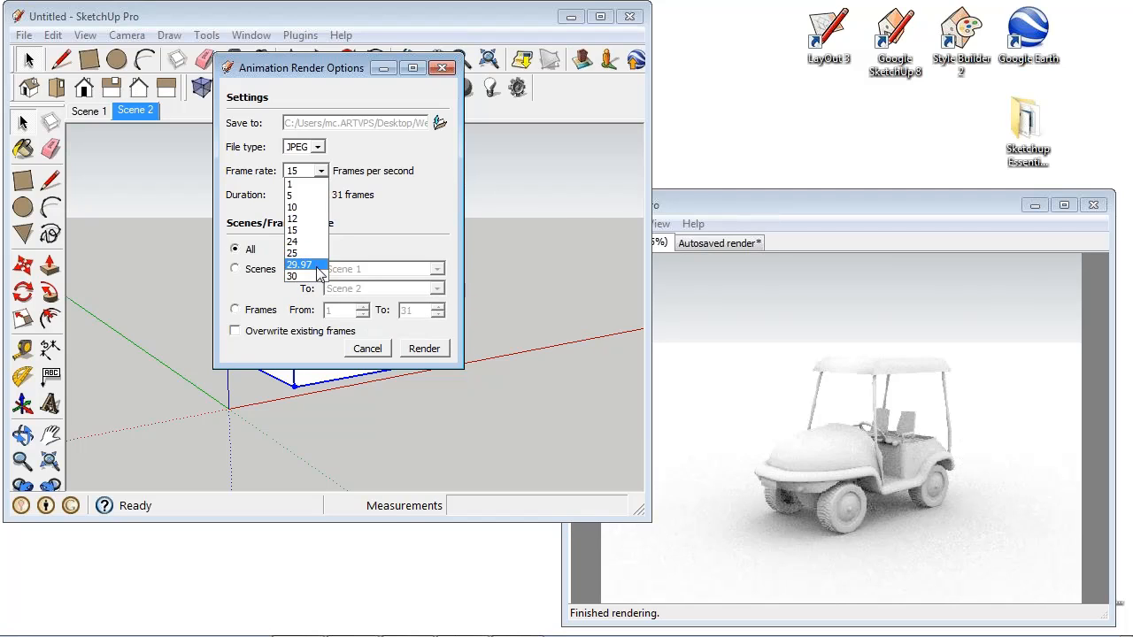
left_click(312, 254)
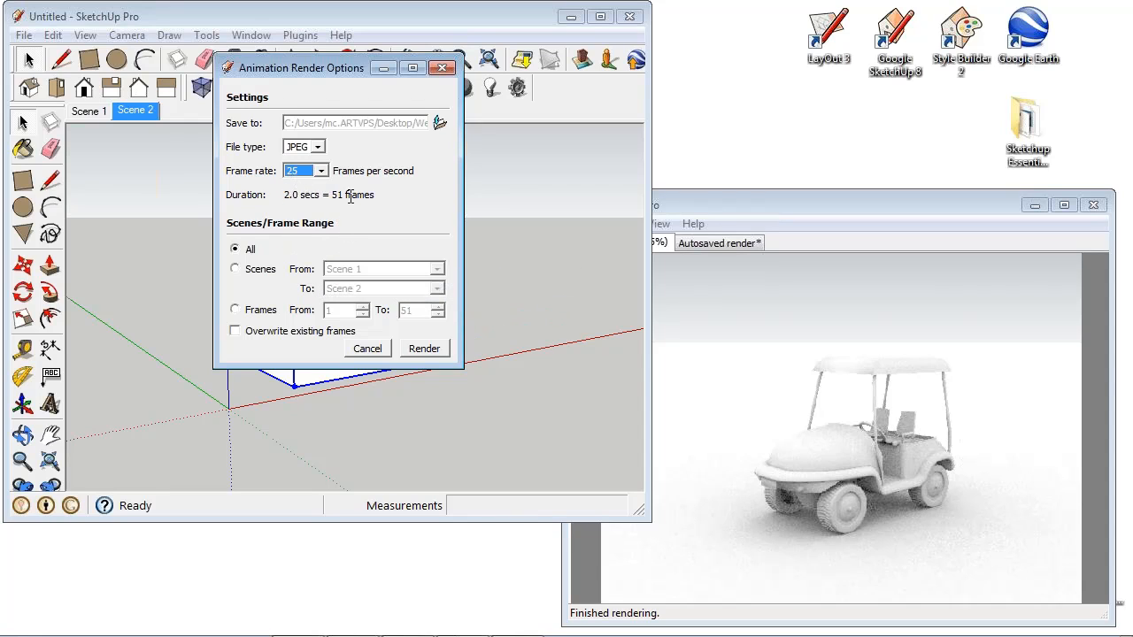
left_click(433, 355)
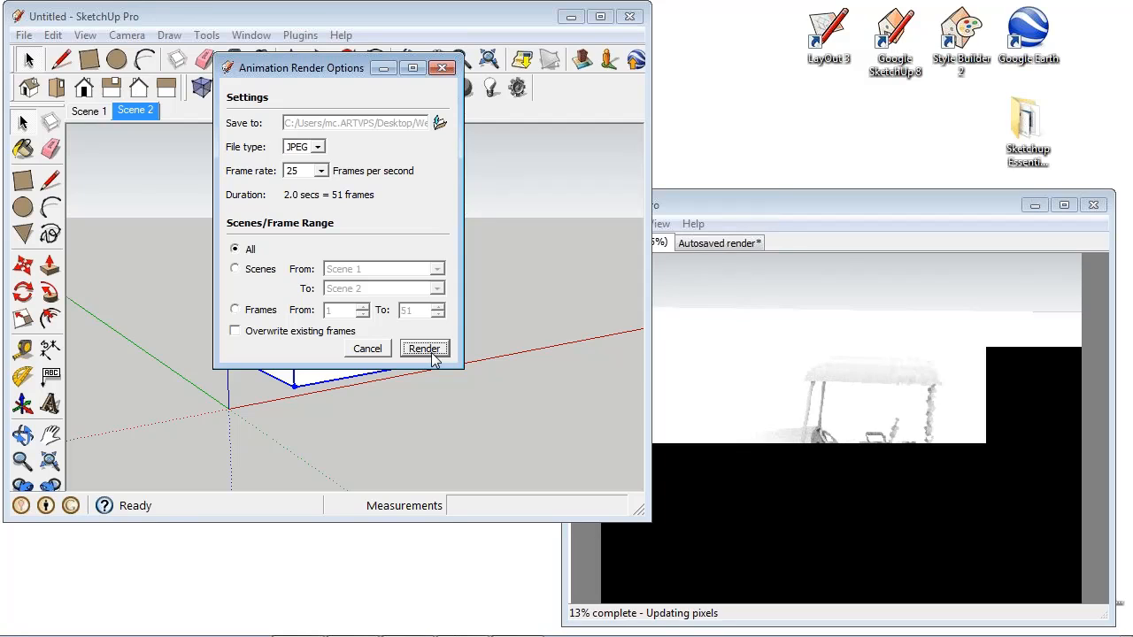
- Switch to Windows Explorer and open the Desktop's Webinar > Techniques > Golf buggy anim folder to look at the rendered frames
mouse_move(297, 624)
key("super")
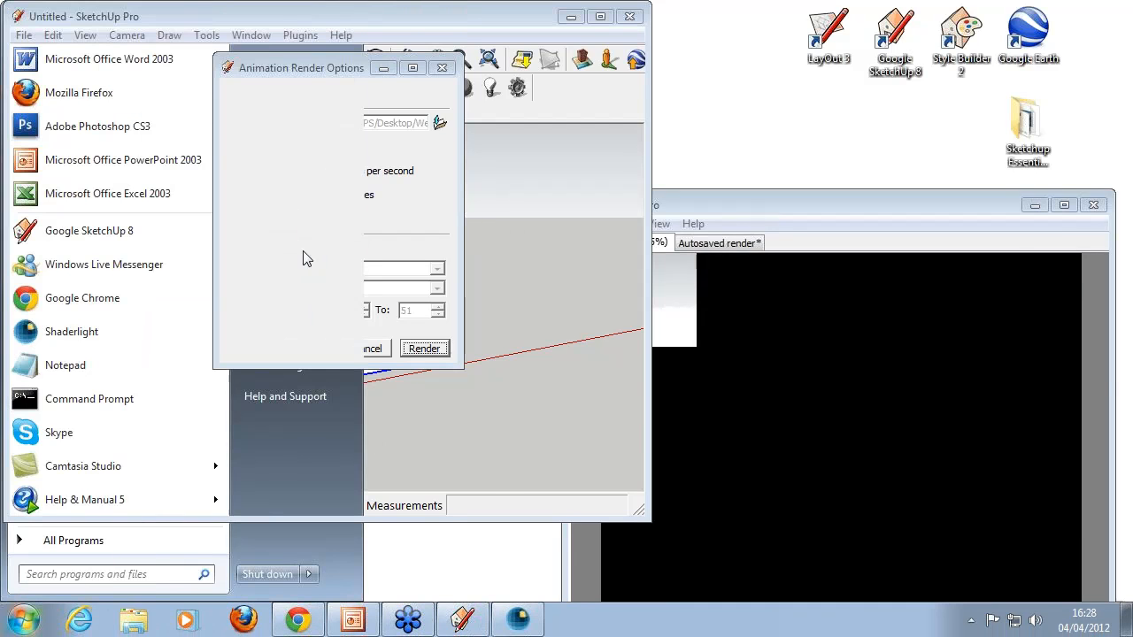
left_click(303, 258)
left_click(88, 157)
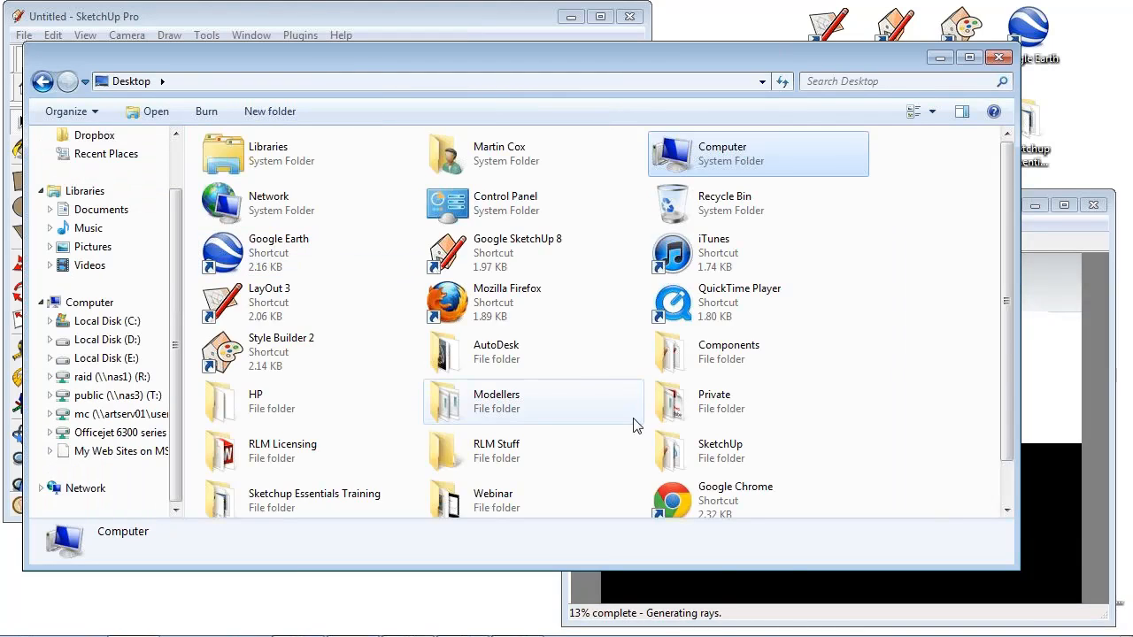
double_click(526, 514)
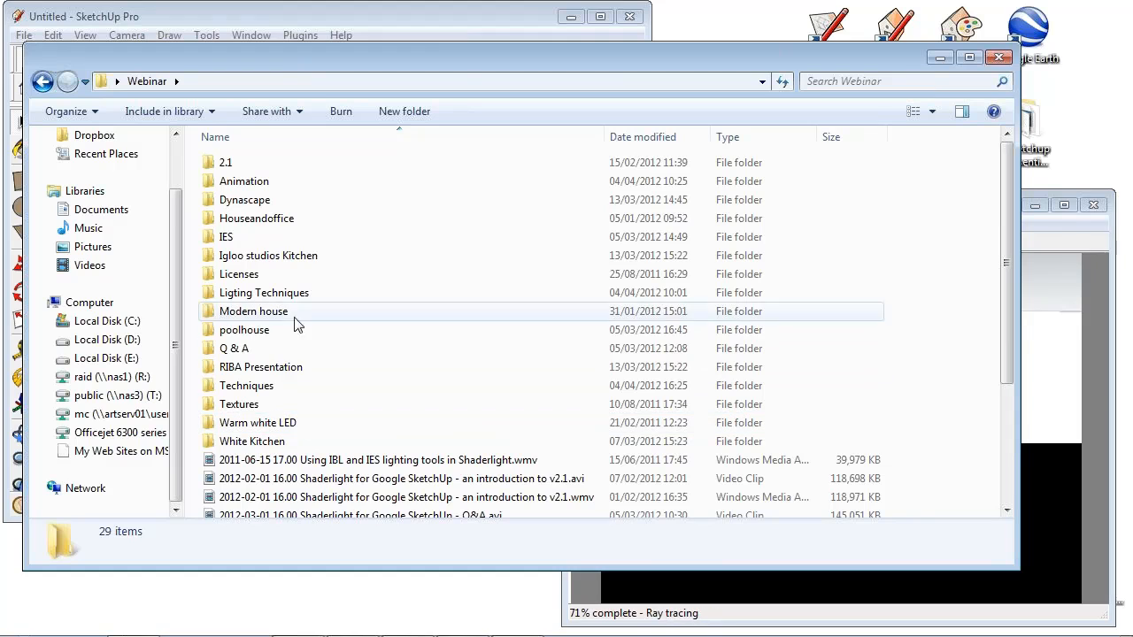
double_click(267, 390)
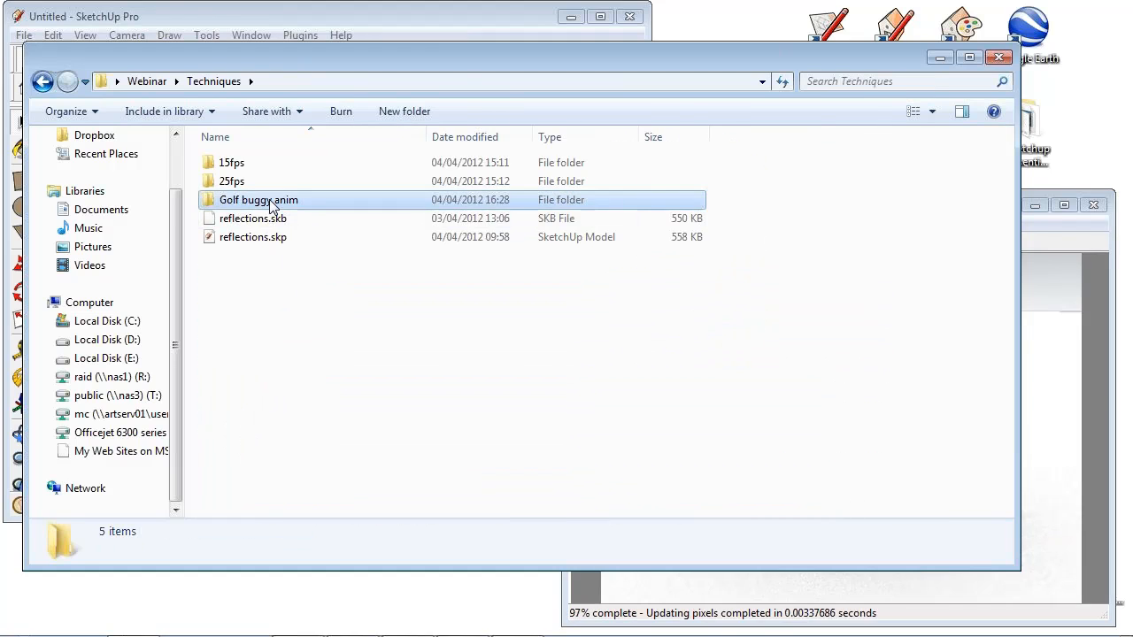
double_click(269, 199)
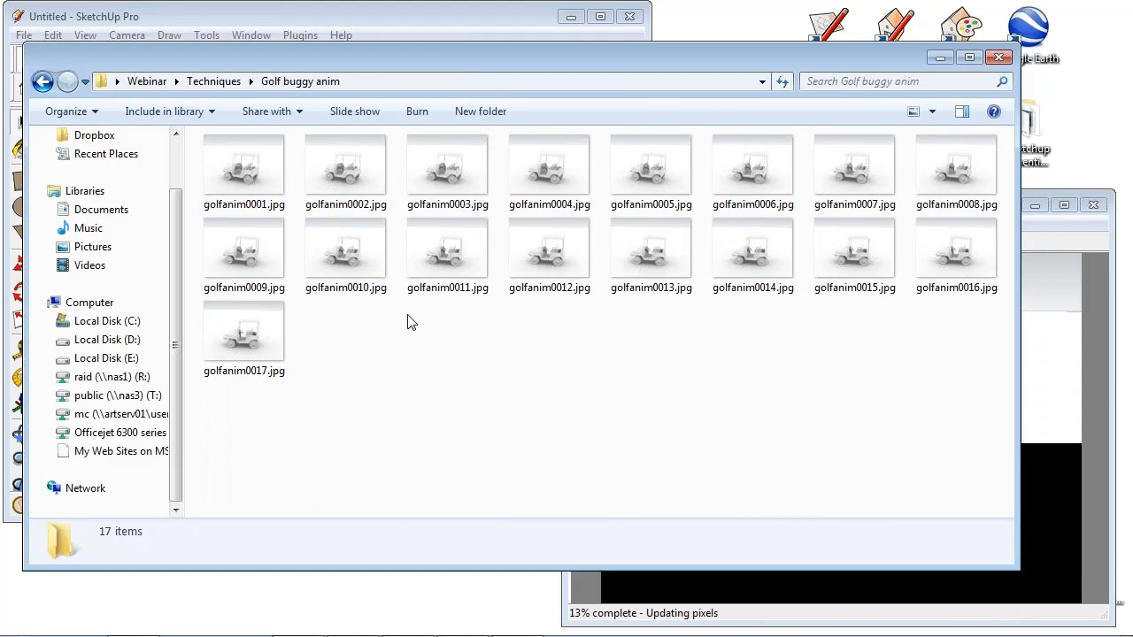
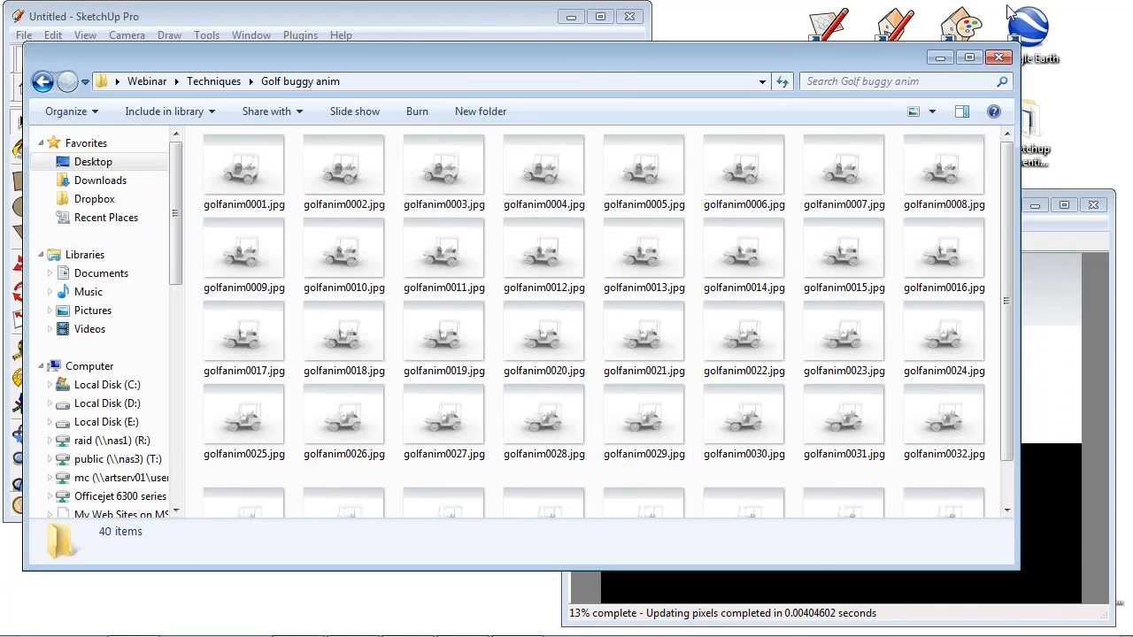
- Minimise the frames folder, dismiss the animation render options and close the Shaderlight render window to stop the animation render
left_click(940, 57)
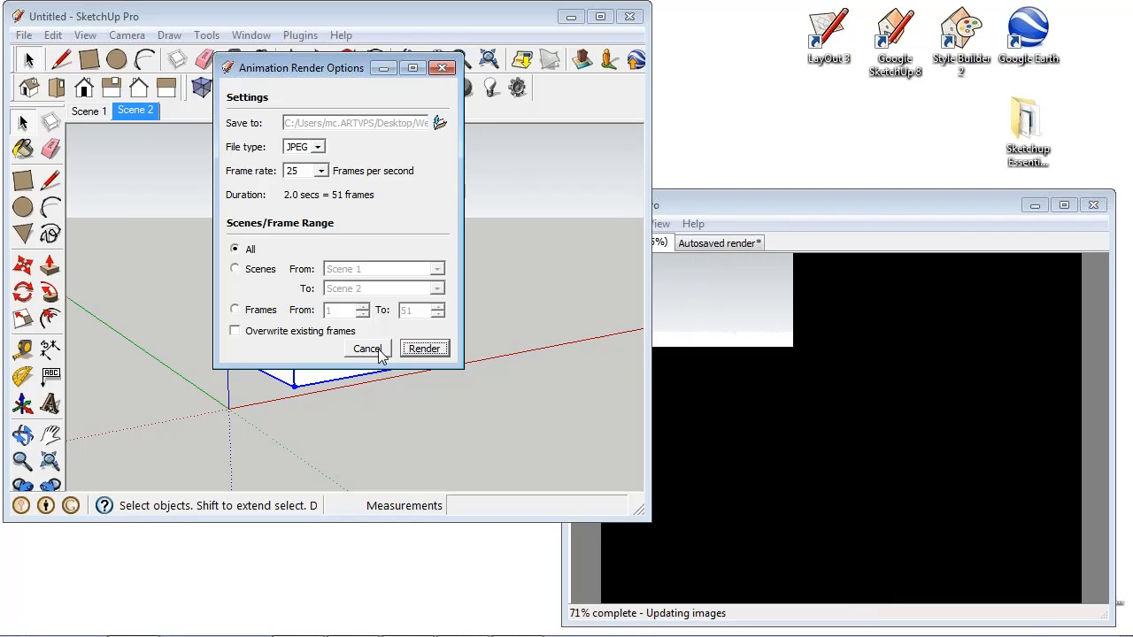
left_click(376, 349)
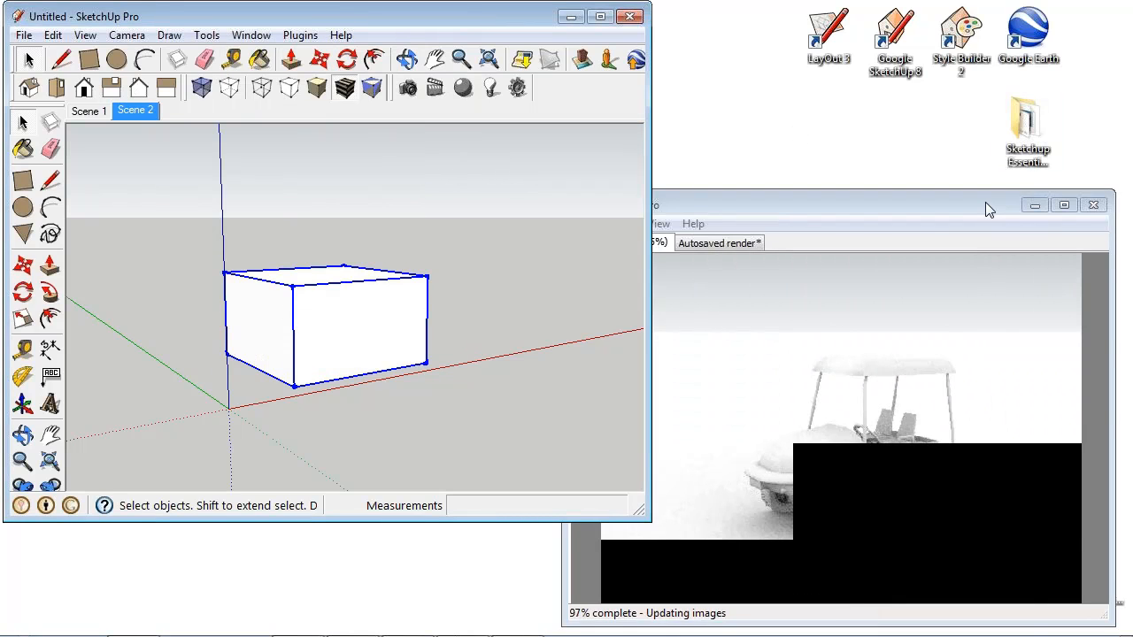
left_click(987, 205)
left_click(1093, 204)
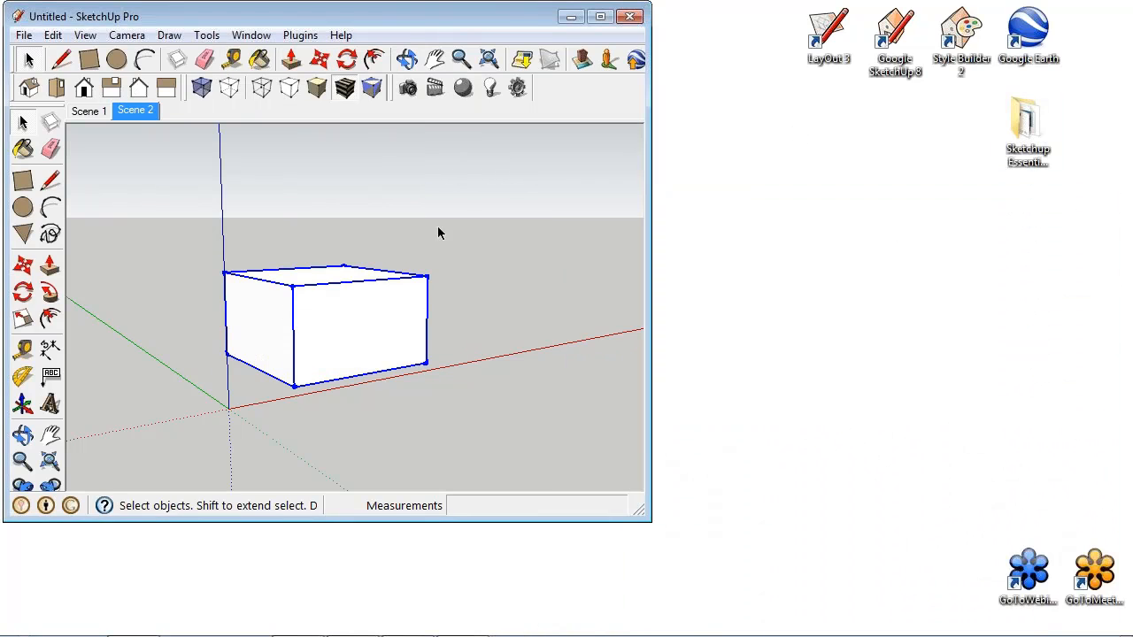
- Start a still Shaderlight render of the Scene 2 view and return to the SketchUp window when it finishes
left_click(408, 89)
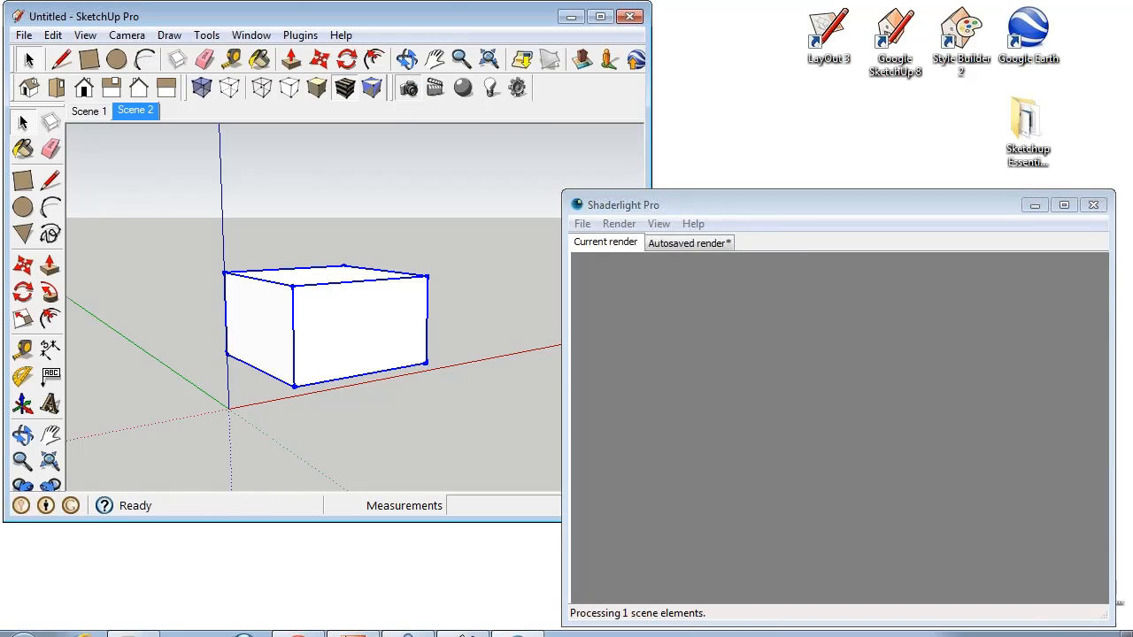
mouse_move(353, 622)
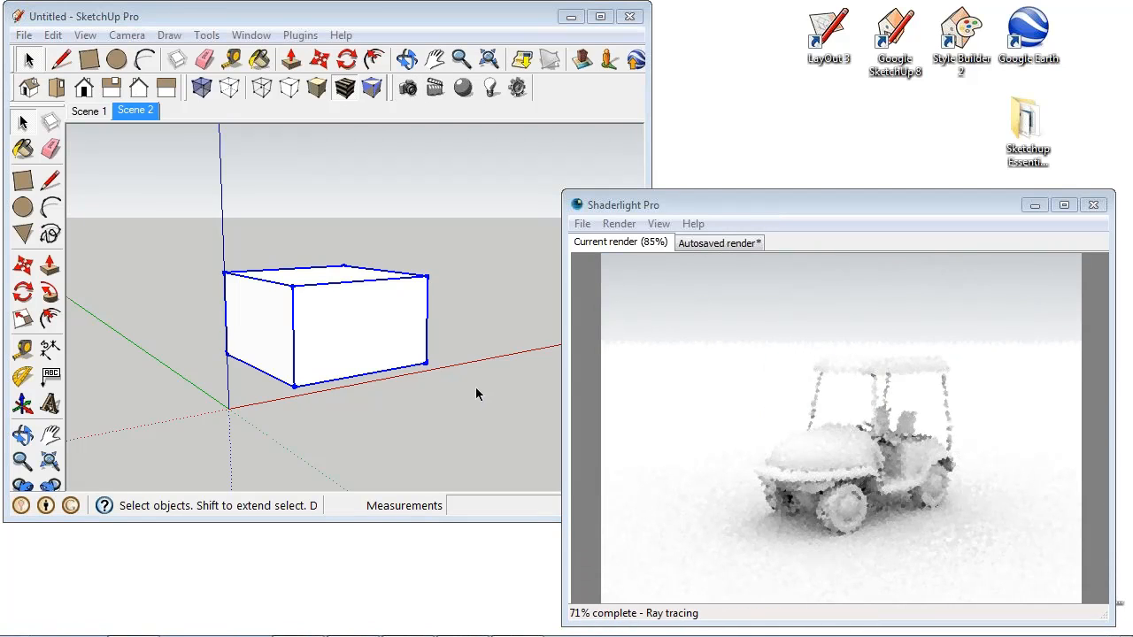
left_click(382, 15)
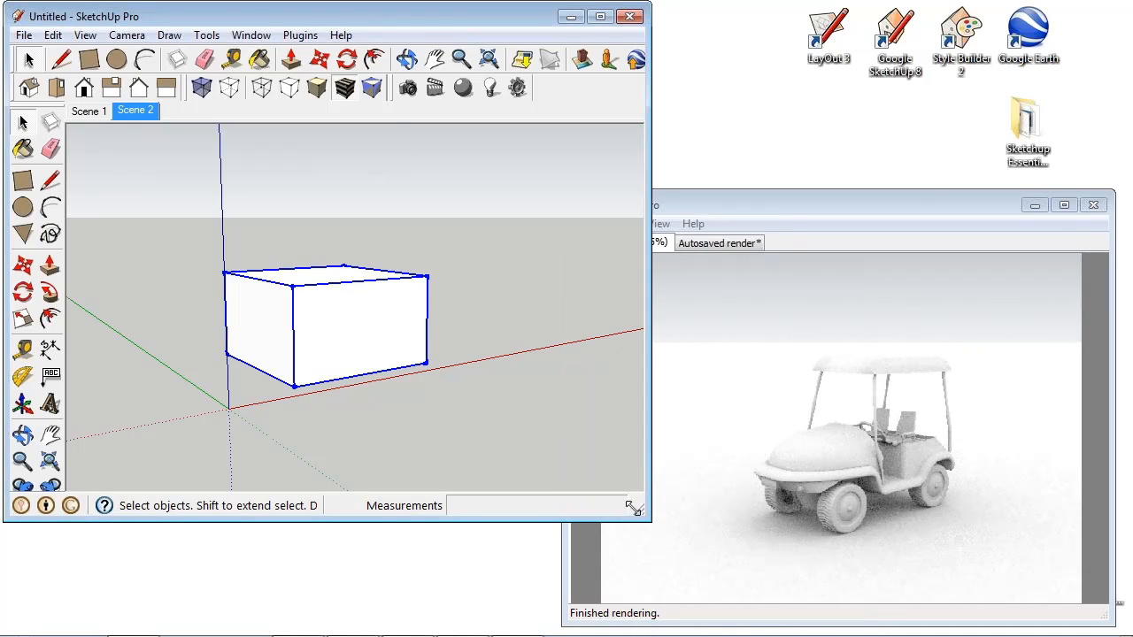
- Shrink the SketchUp window to a small size, and reshape it into a wide, shallow one to change the view's proportions
mouse_move(639, 513)
left_mouse_down()
mouse_move(306, 511)
mouse_move(240, 535)
mouse_move(260, 598)
mouse_move(376, 609)
mouse_move(375, 549)
mouse_move(300, 428)
mouse_move(305, 388)
mouse_move(285, 330)
mouse_move(290, 394)
left_mouse_up()
left_click(711, 209)
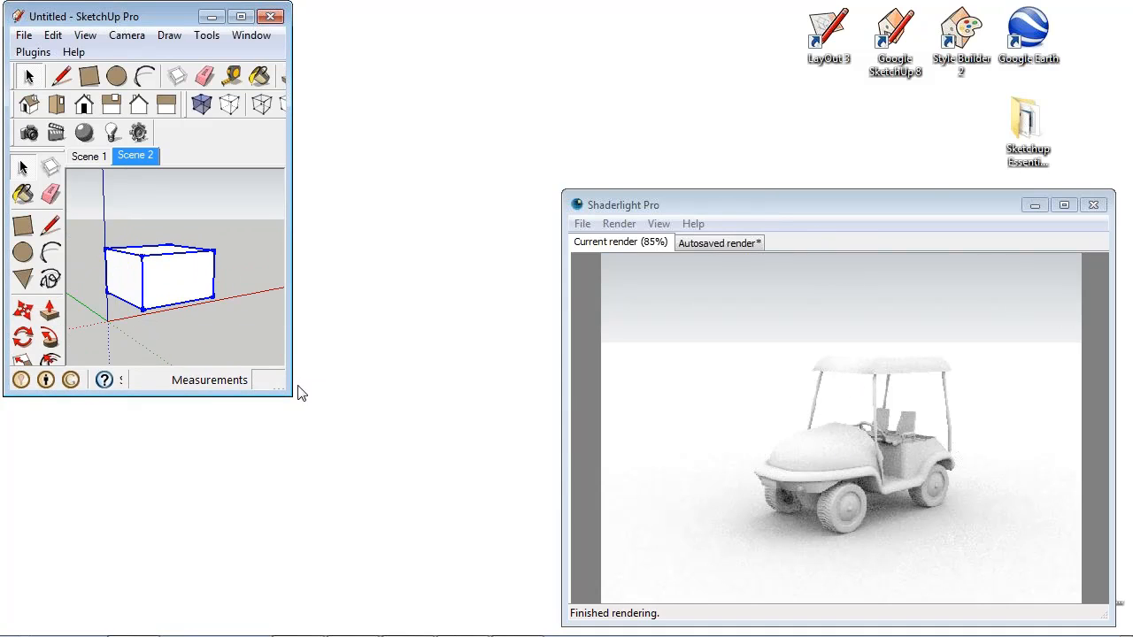
mouse_move(287, 393)
left_mouse_down()
mouse_move(458, 566)
mouse_move(513, 521)
mouse_move(487, 239)
left_mouse_up()
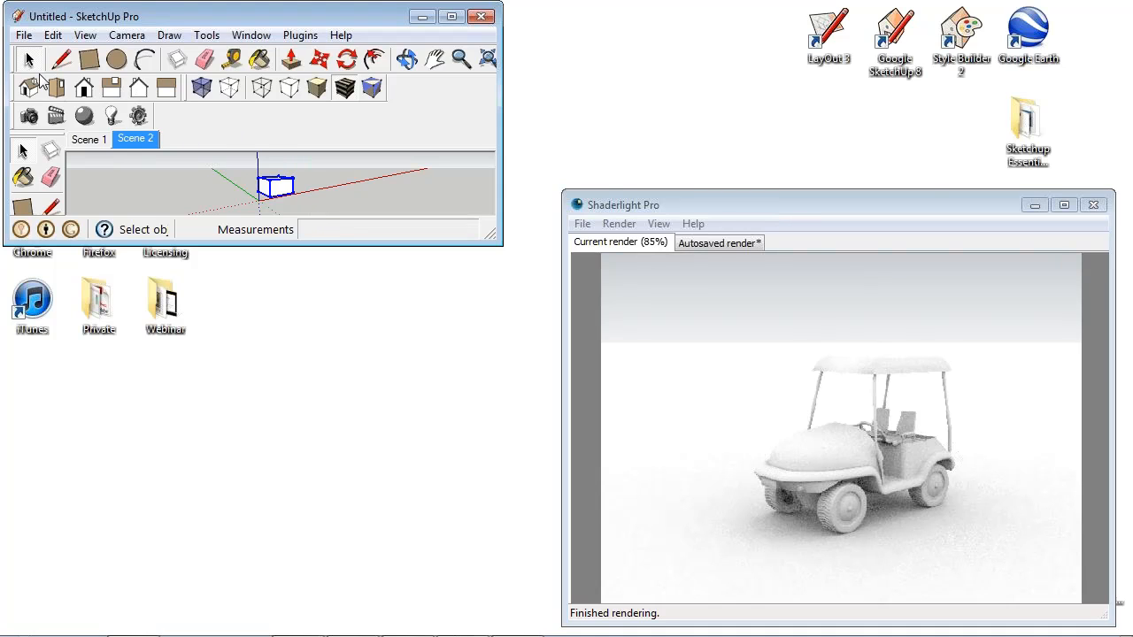
left_click(24, 36)
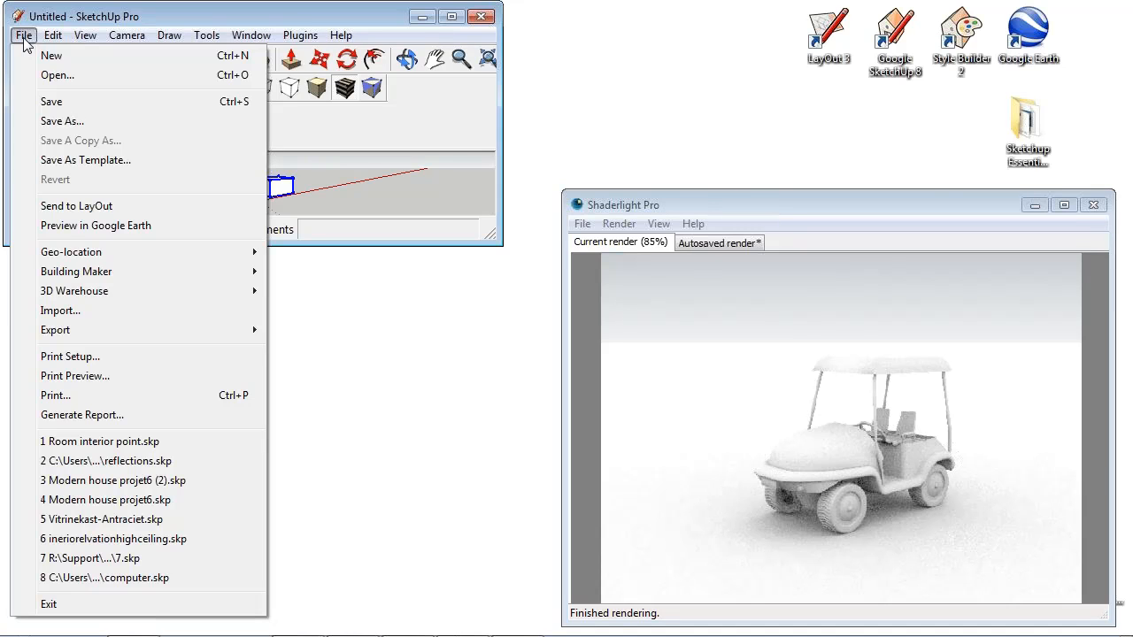
left_click(62, 100)
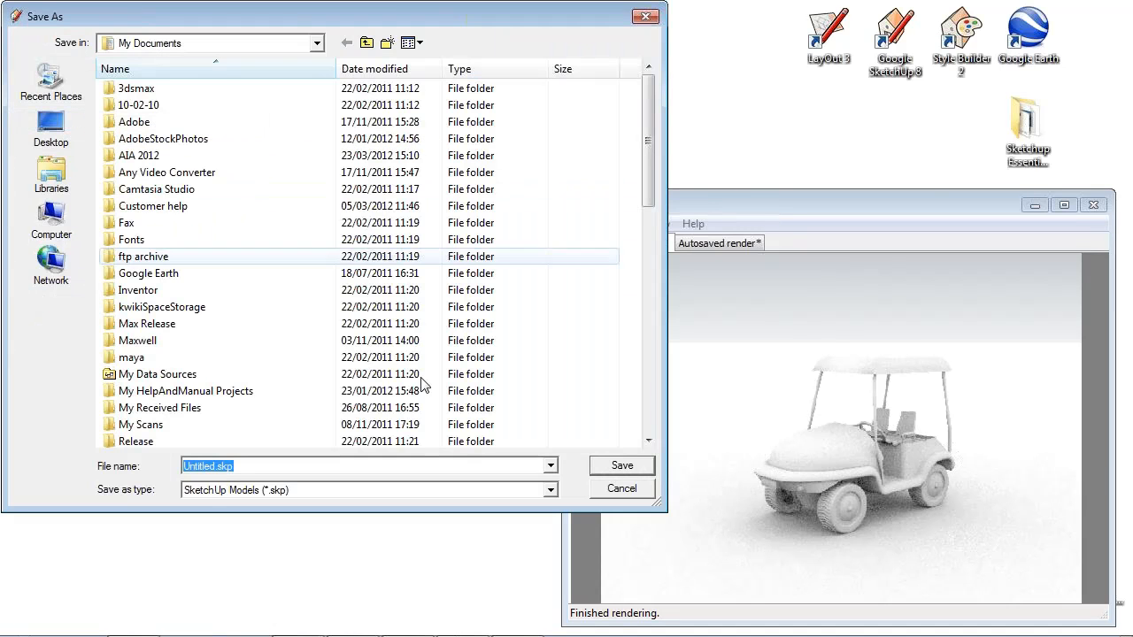
left_click(619, 489)
- Examine the JPEG image size options of the 2D graphic export, and leave without exporting
left_click(24, 36)
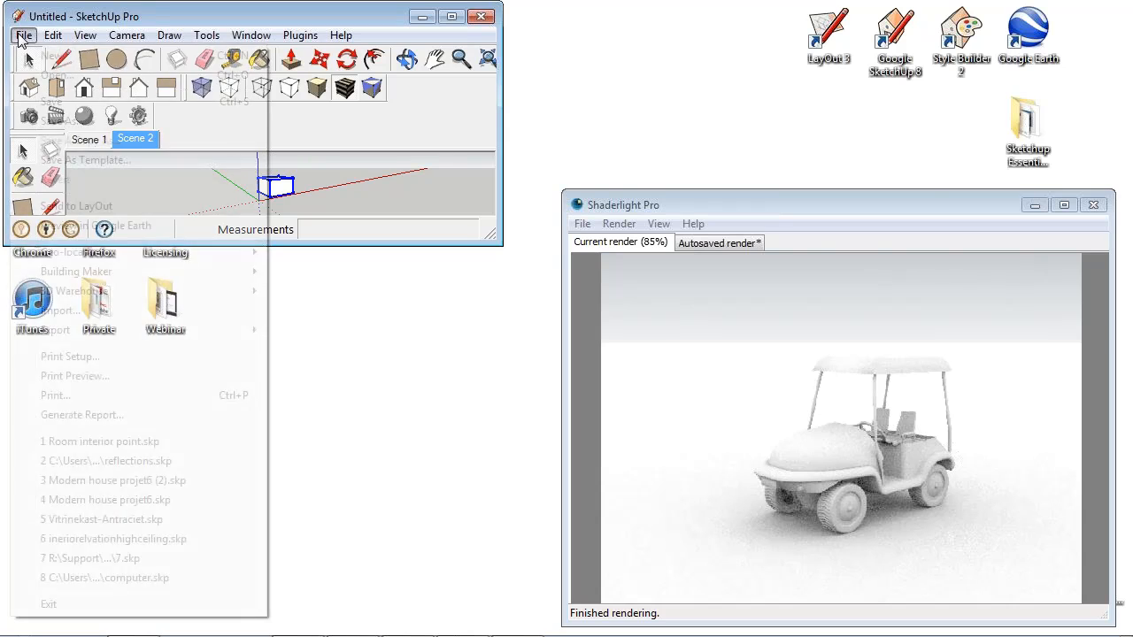
mouse_move(118, 331)
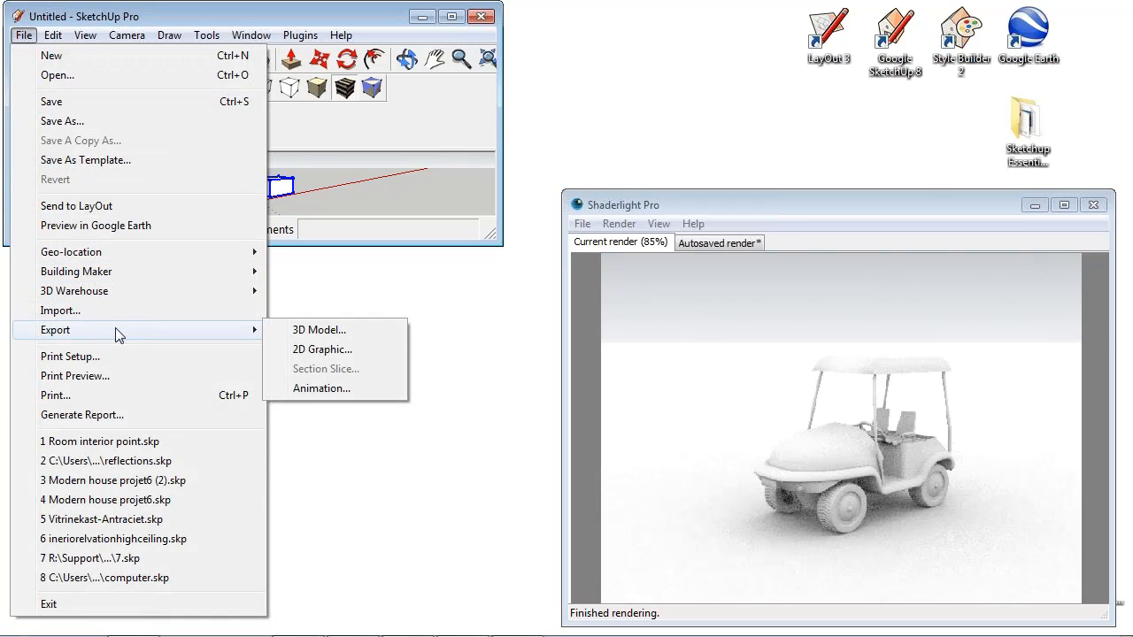
left_click(323, 349)
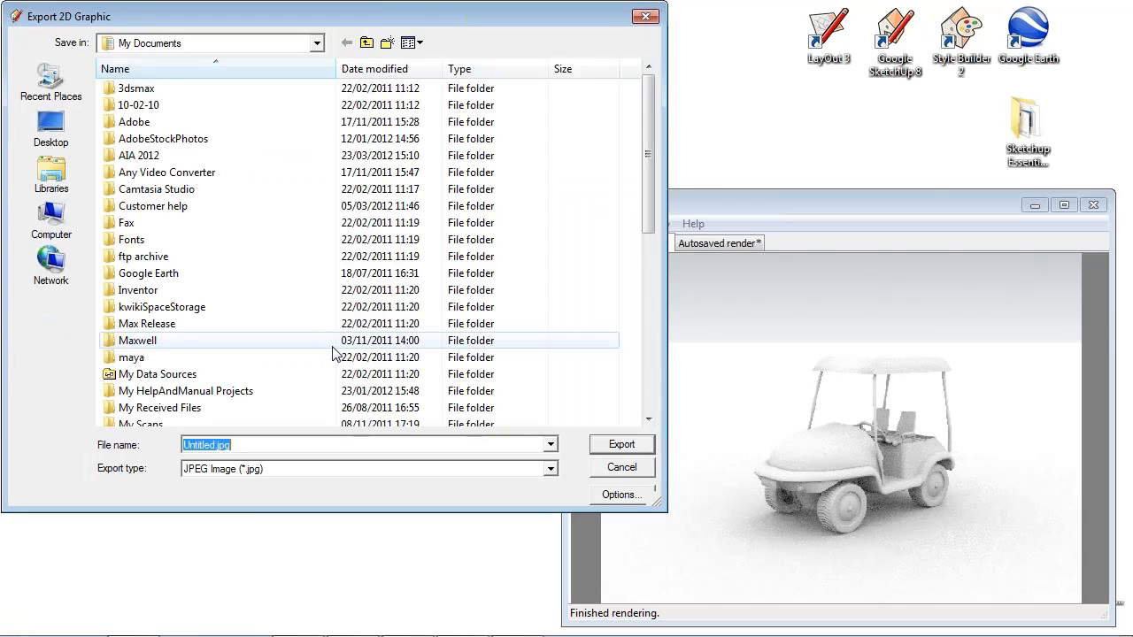
left_click(636, 497)
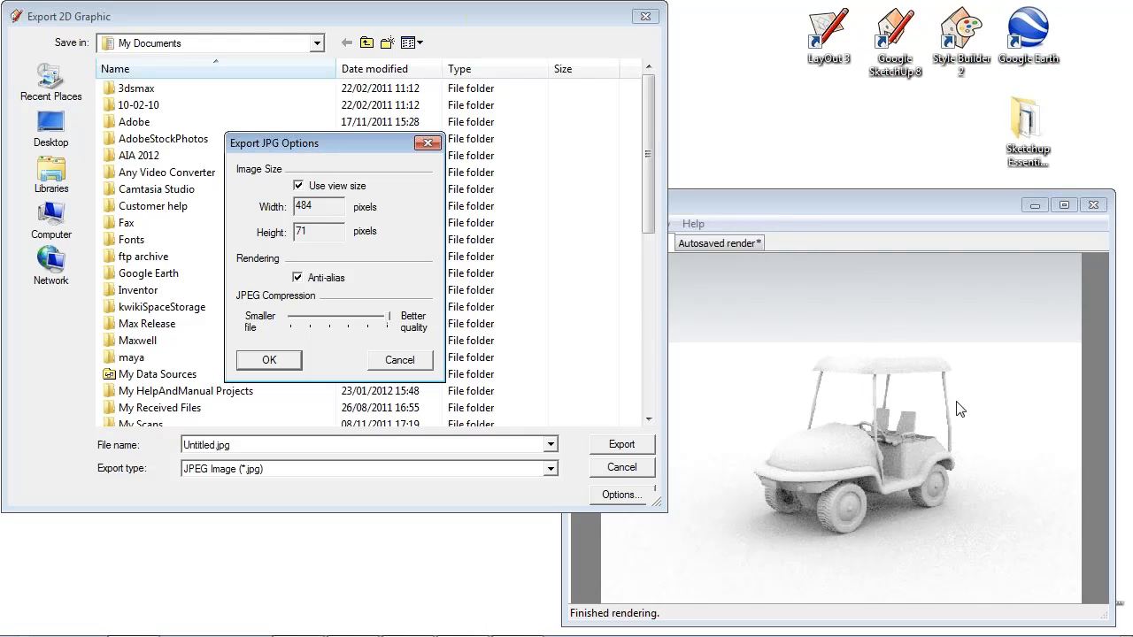
left_click(397, 361)
left_click(625, 468)
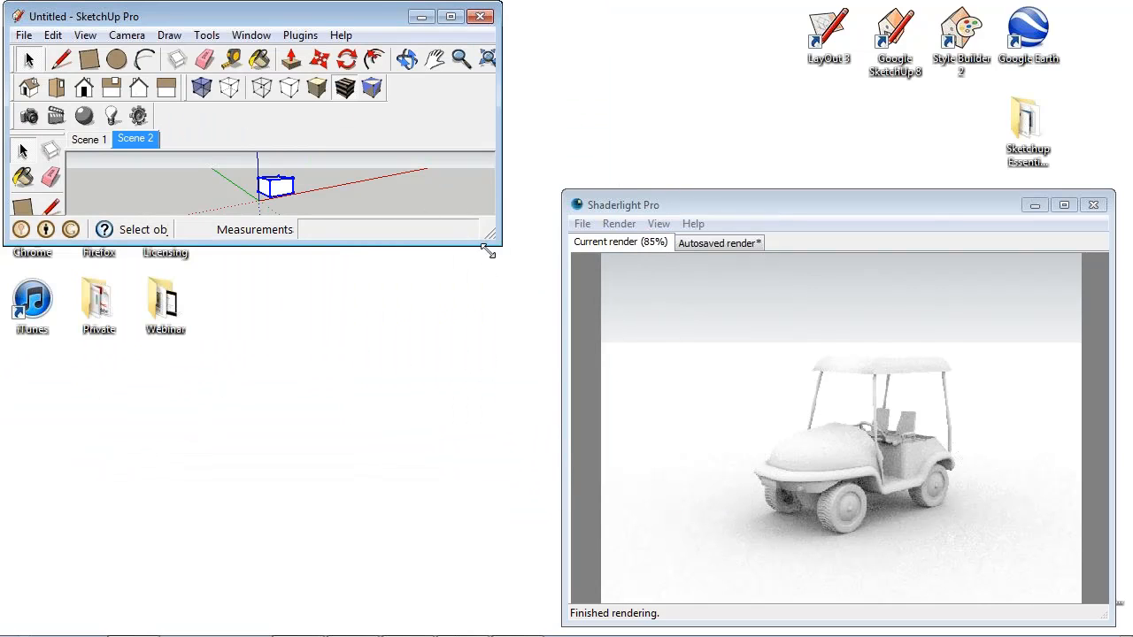
- Reshape the SketchUp window to be tall and narrow, and zoom out until the whole proxy box fits
mouse_move(493, 243)
left_mouse_down()
mouse_move(422, 372)
mouse_move(266, 472)
mouse_move(168, 589)
left_mouse_up()
scroll(133, 418, "down", 5)
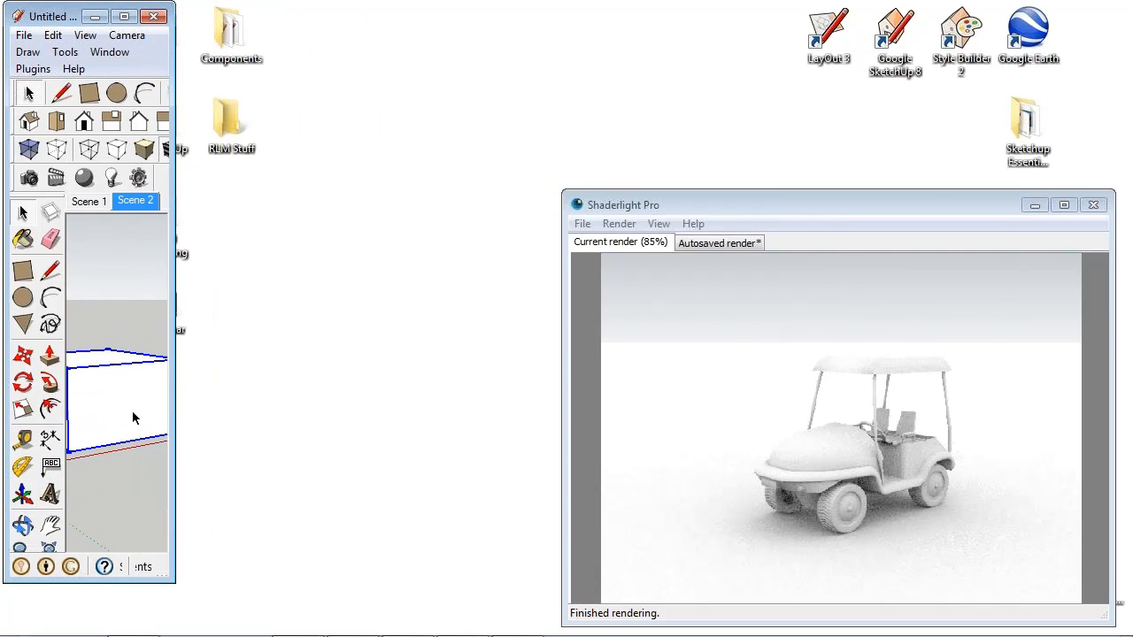
scroll(133, 418, "down", 1)
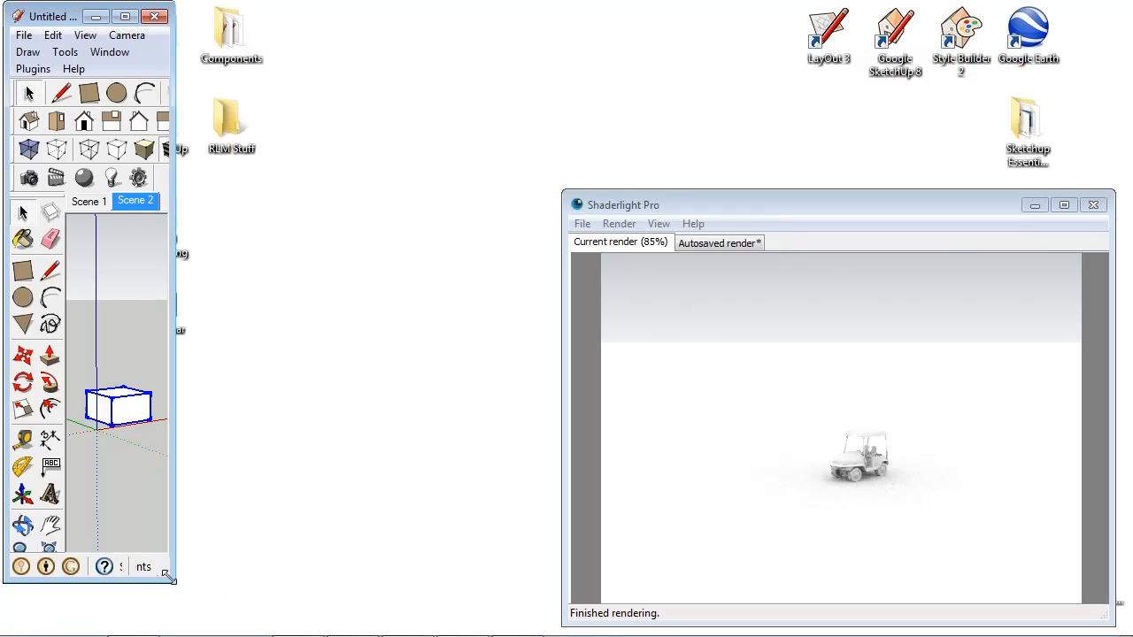
- Widen the SketchUp window to about half the screen and zoom in on the proxy box to update the render framing
mouse_move(175, 582)
left_mouse_down()
mouse_move(605, 537)
mouse_move(567, 555)
left_mouse_up()
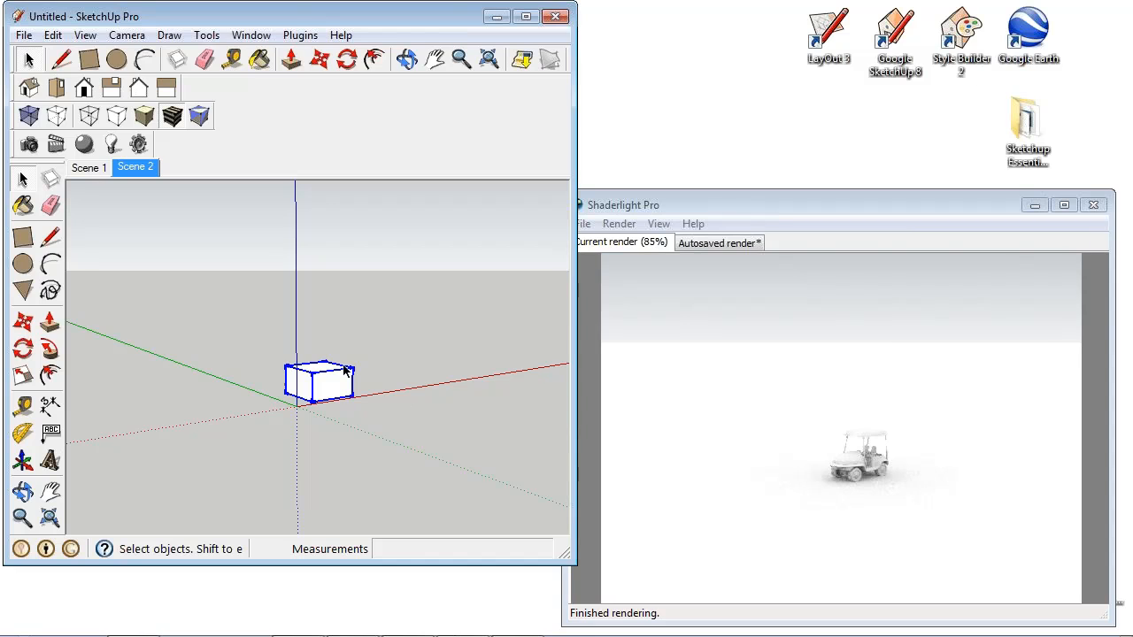
scroll(324, 384, "up", 3)
scroll(328, 387, "up", 3)
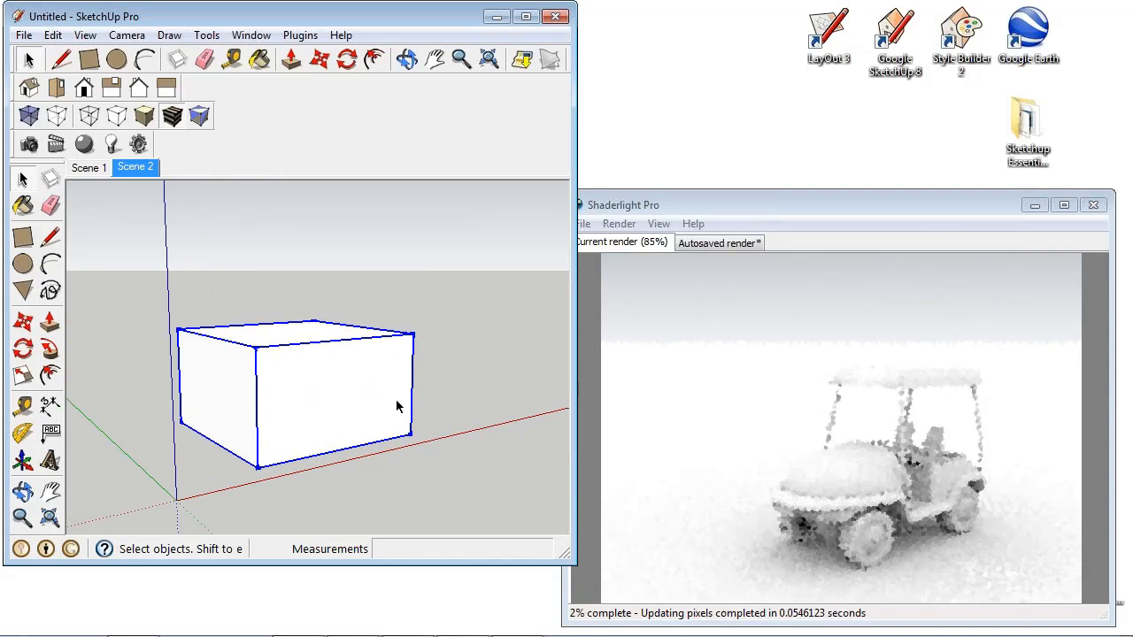
middle_click_drag(399, 406, 391, 379)
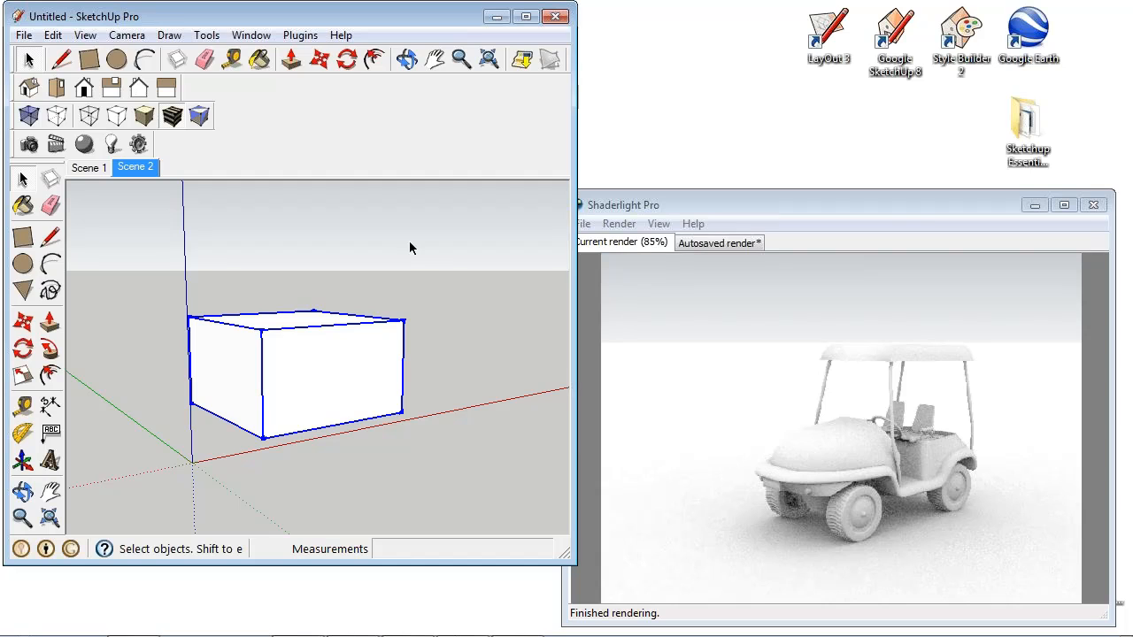
- Look at the rendered frames in the Golf buggy anim folder and launch Windows Live Movie Maker
mouse_move(199, 635)
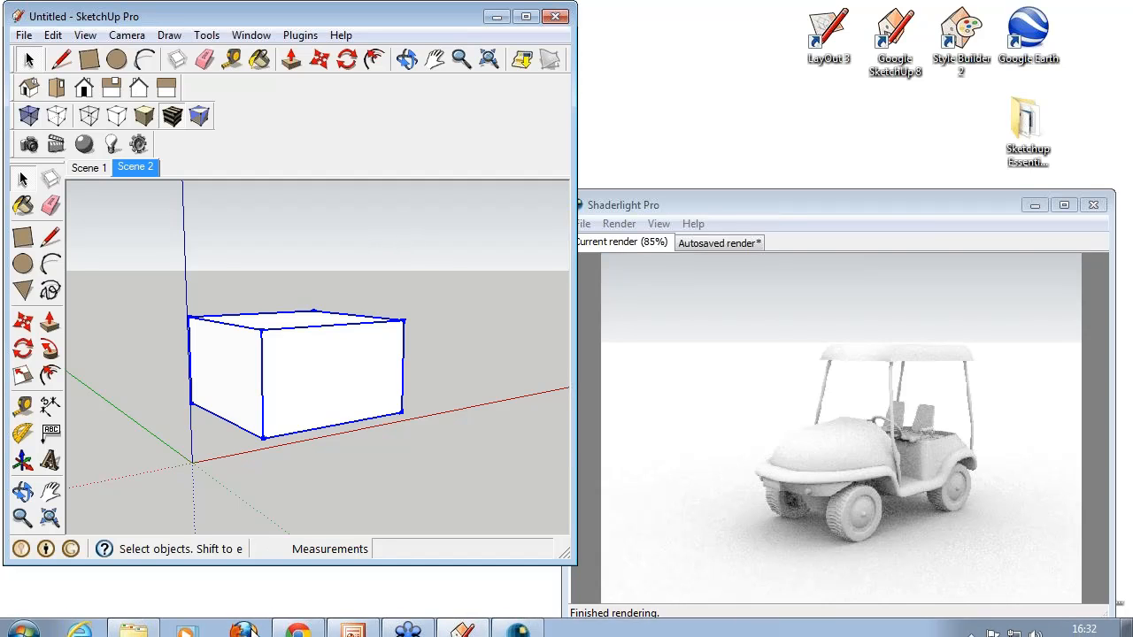
left_click(131, 622)
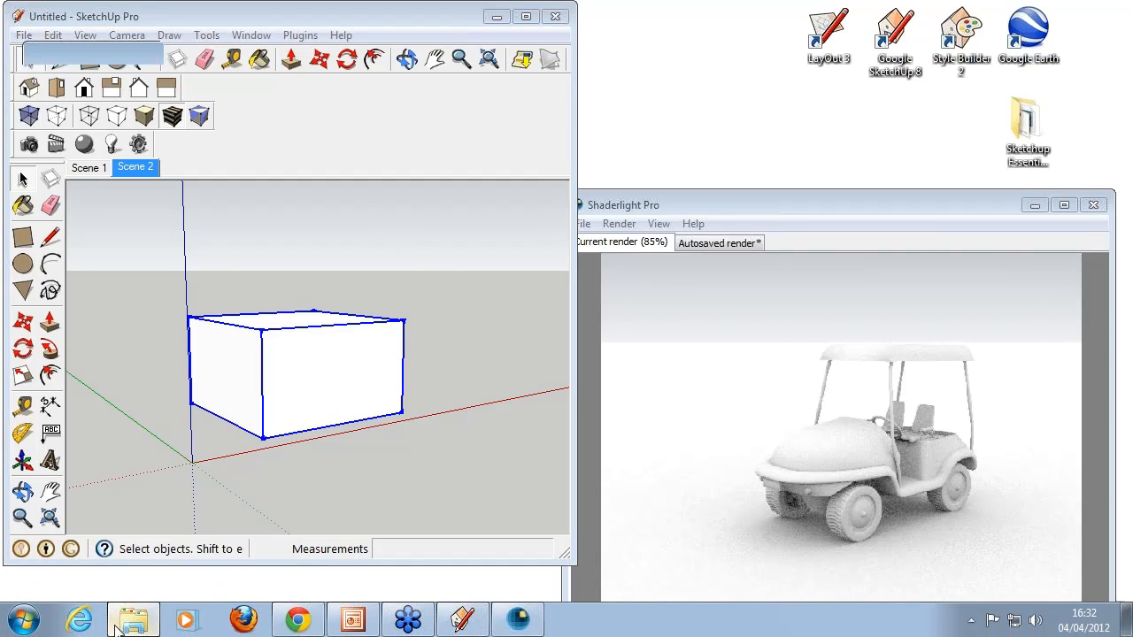
mouse_move(1004, 219)
left_mouse_down()
mouse_move(1008, 354)
mouse_move(1022, 200)
mouse_move(1010, 313)
mouse_move(1009, 204)
left_mouse_up()
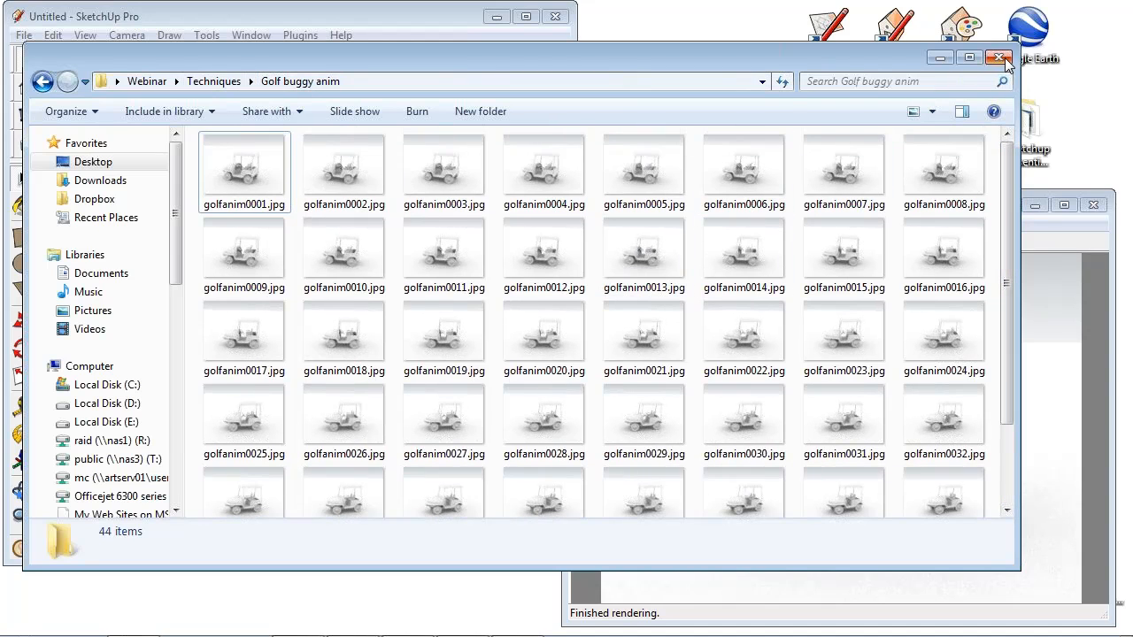
mouse_move(300, 636)
left_click(23, 620)
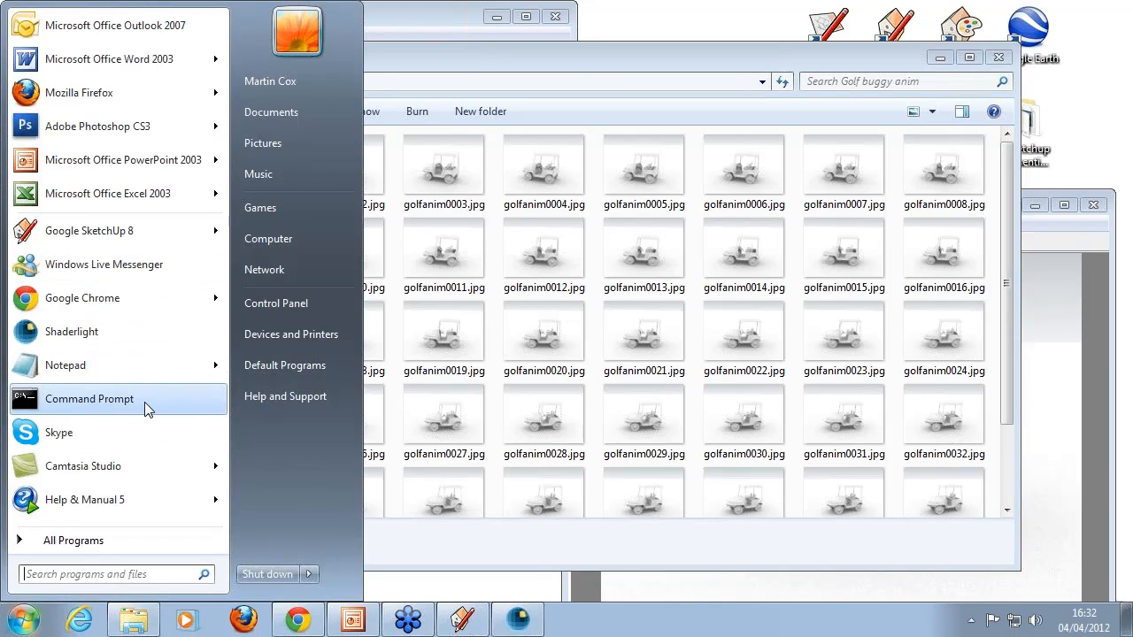
left_click(91, 542)
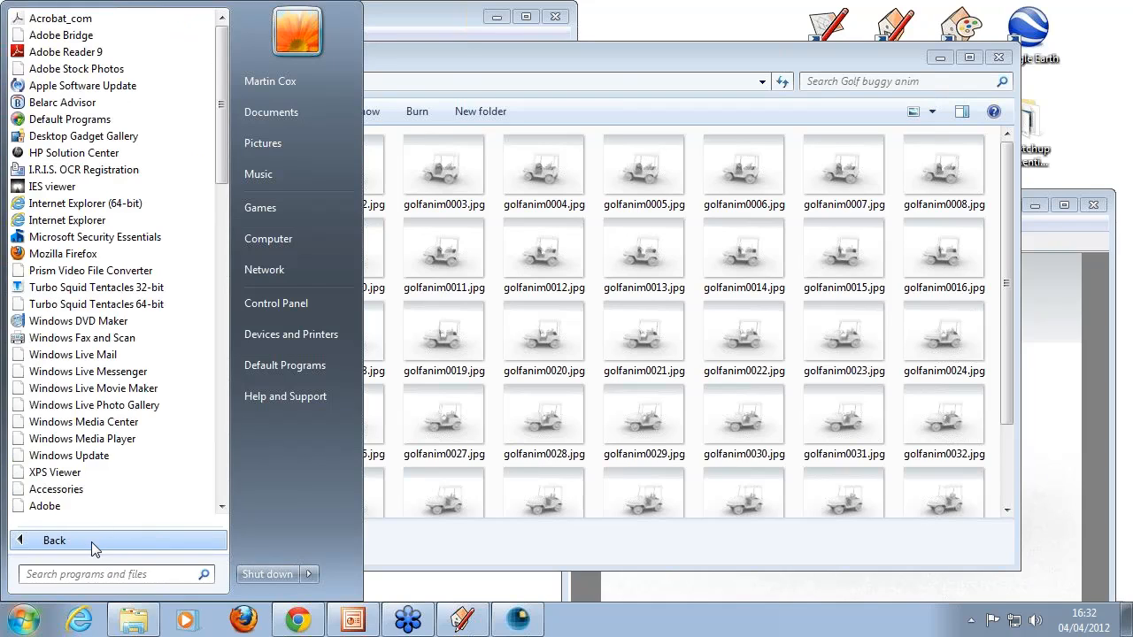
left_click(115, 394)
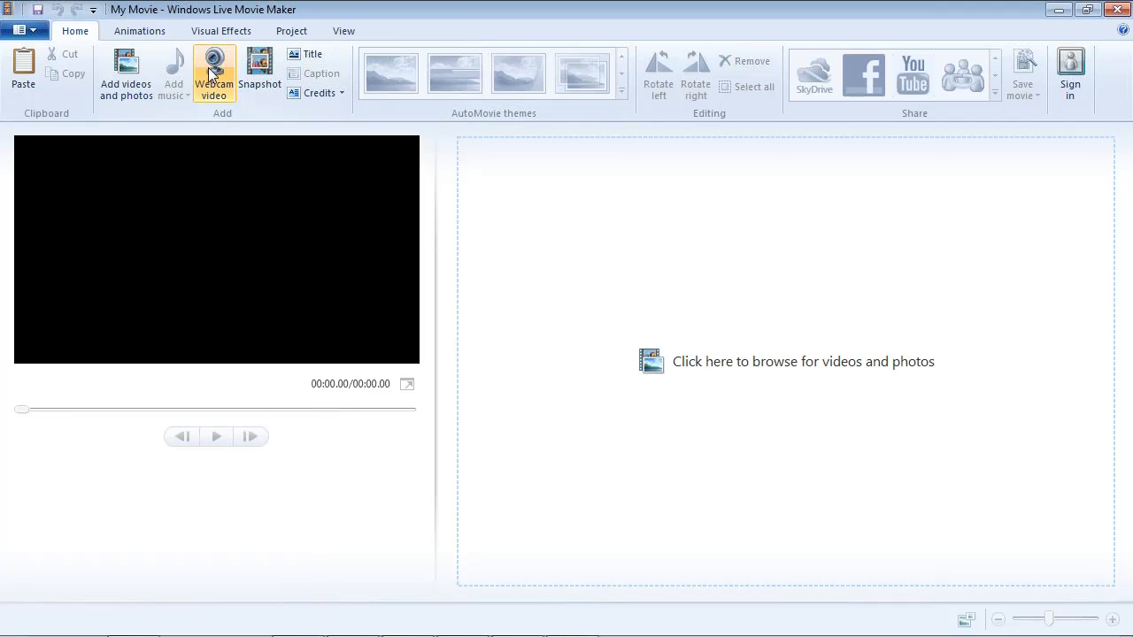
- Add the frames golfanim0001.jpg to golfanim0044.jpg from Webinar > Techniques > Golf buggy anim to the movie
left_click(130, 69)
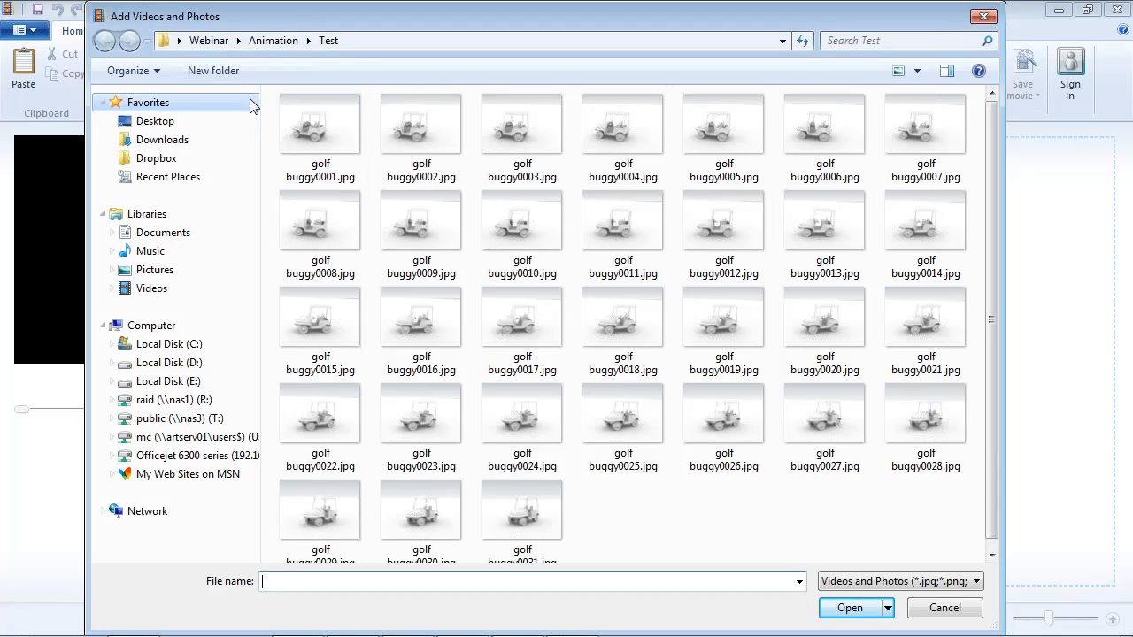
left_click(210, 40)
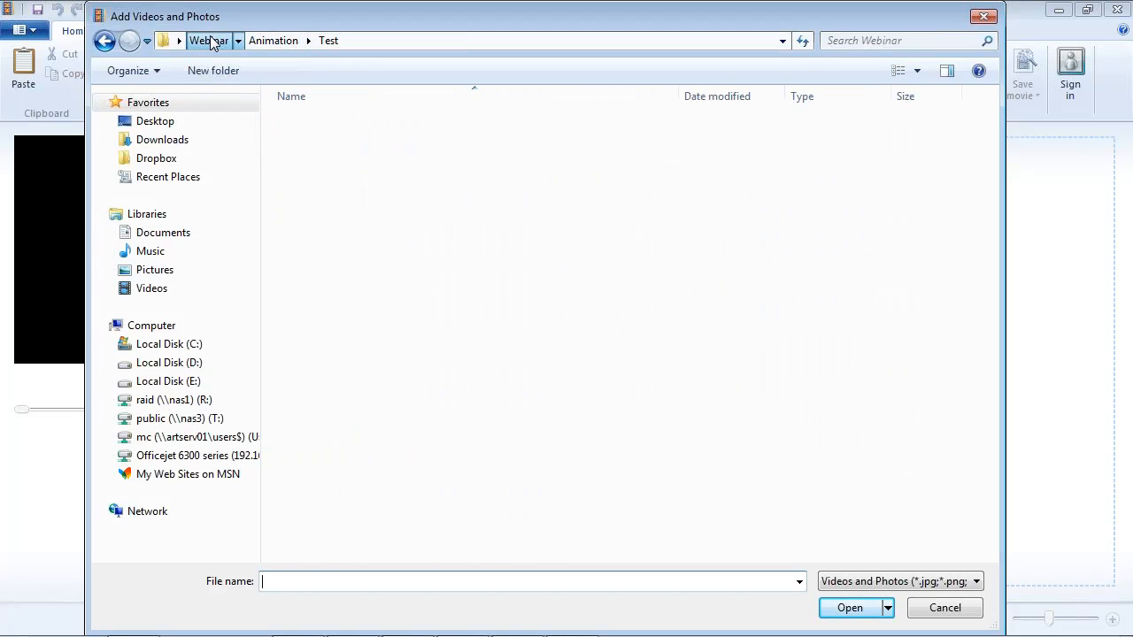
double_click(345, 353)
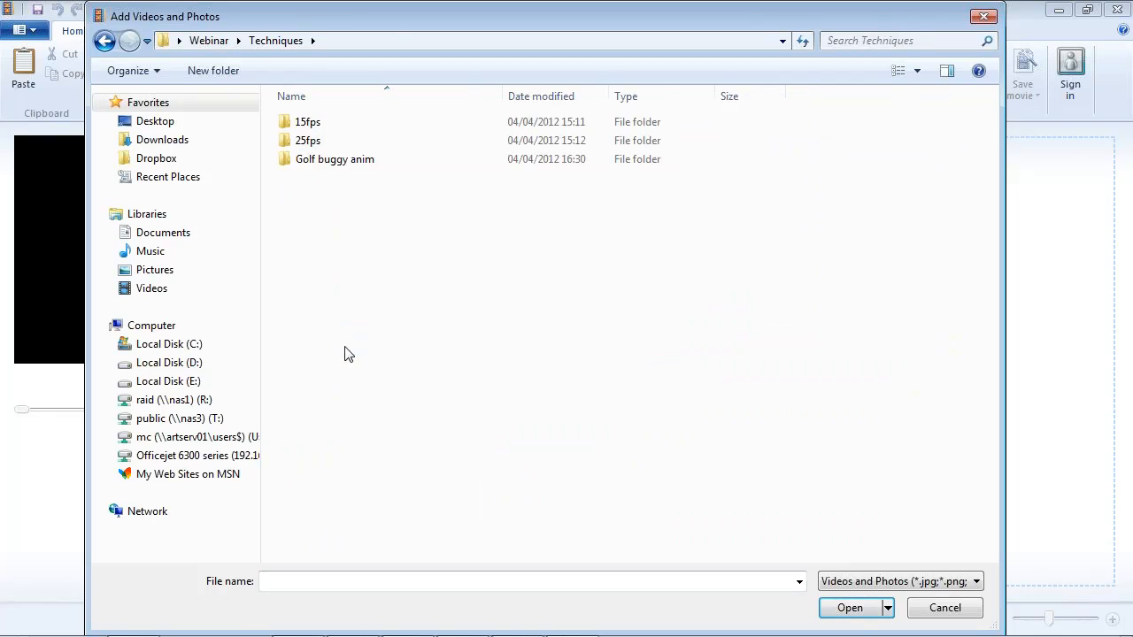
double_click(360, 161)
left_click(354, 164)
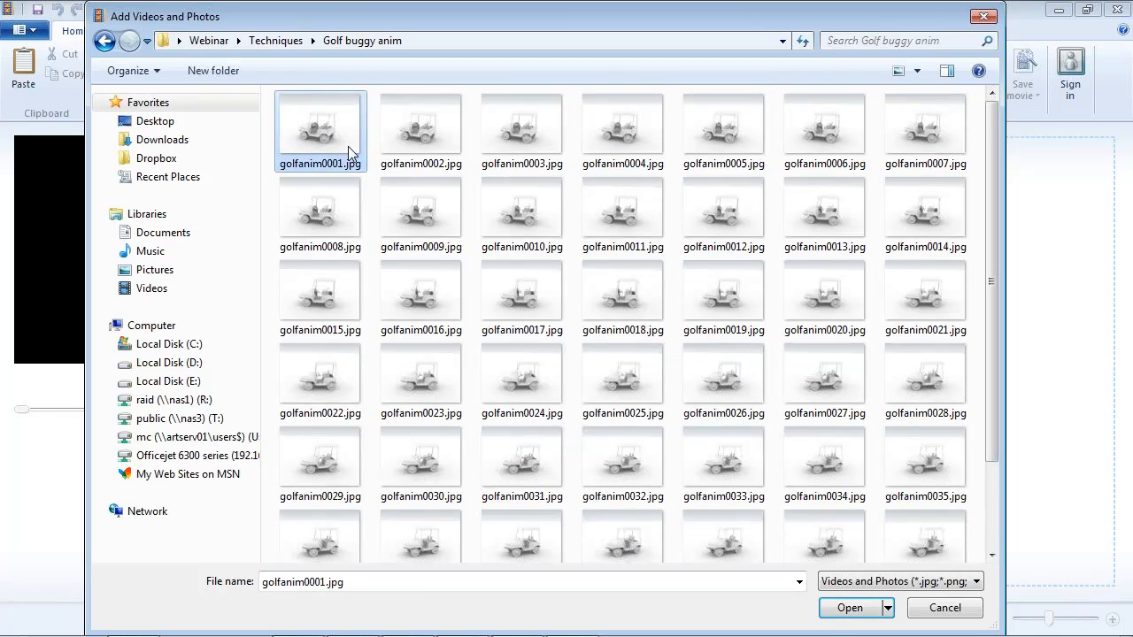
left_click_drag(994, 196, 994, 276)
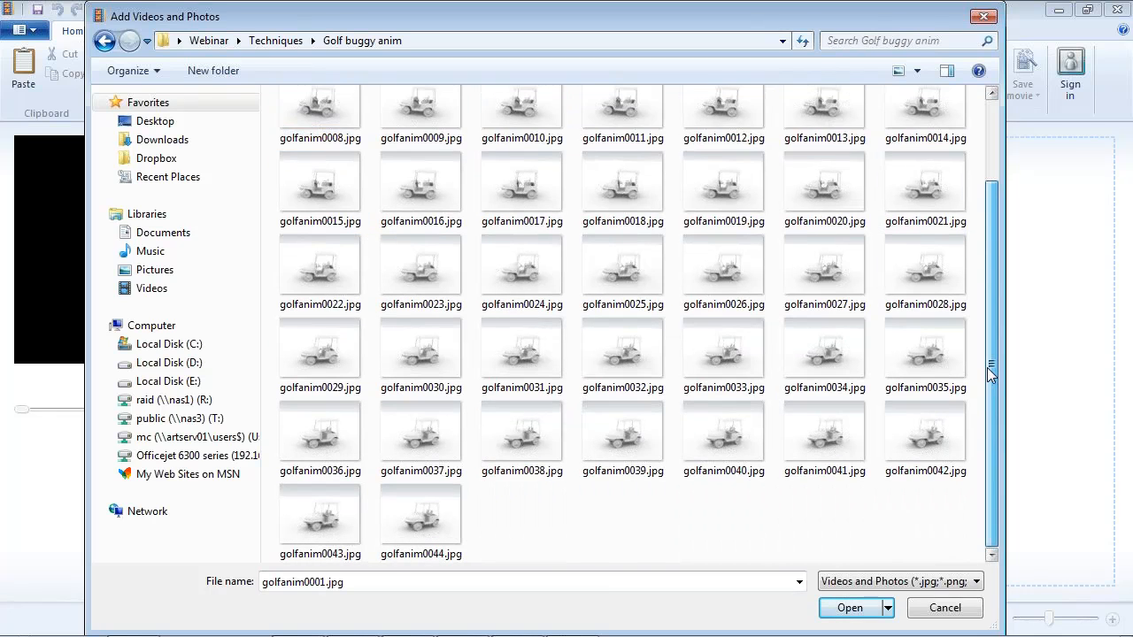
left_click(409, 516, "shift")
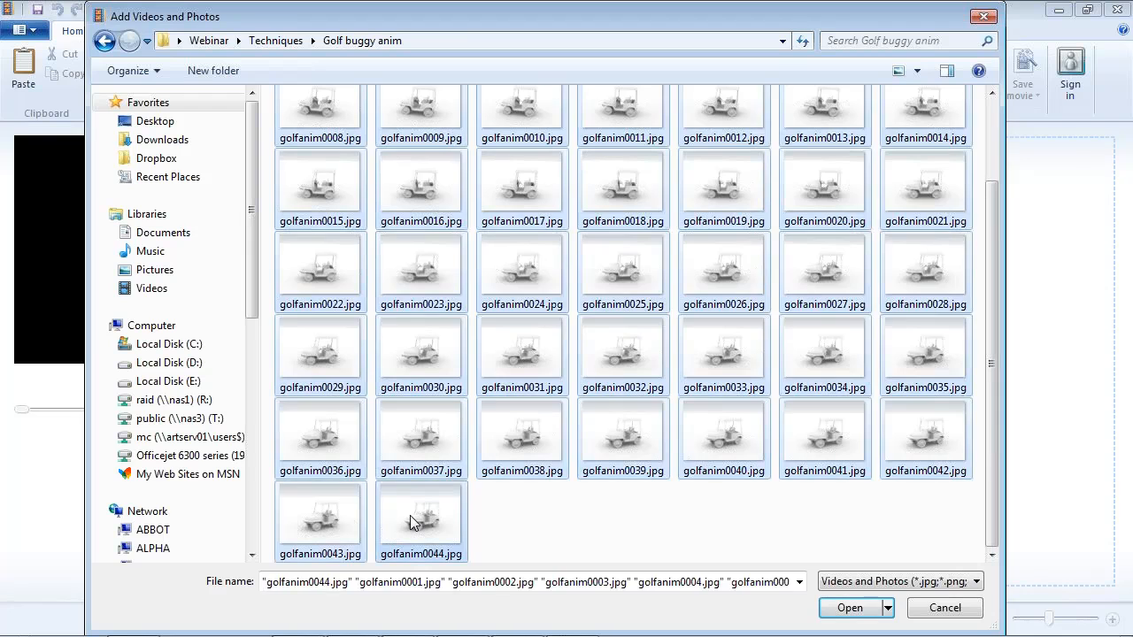
left_click(850, 611)
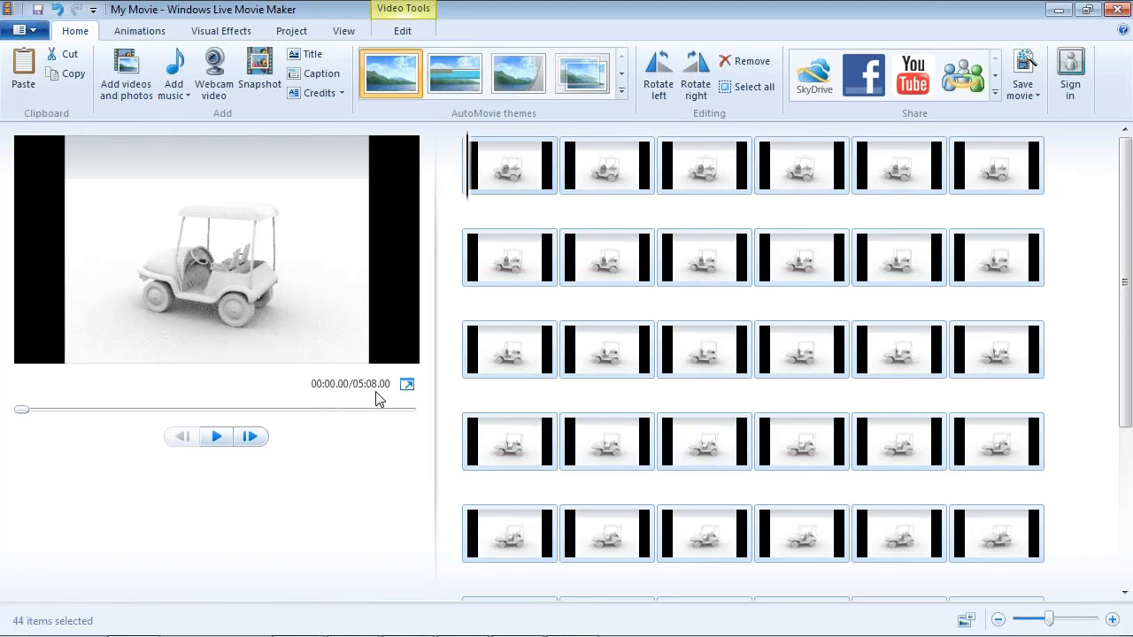
- Select all the golf buggy frames in the movie and set their duration to 0.04 seconds each
left_click(532, 165)
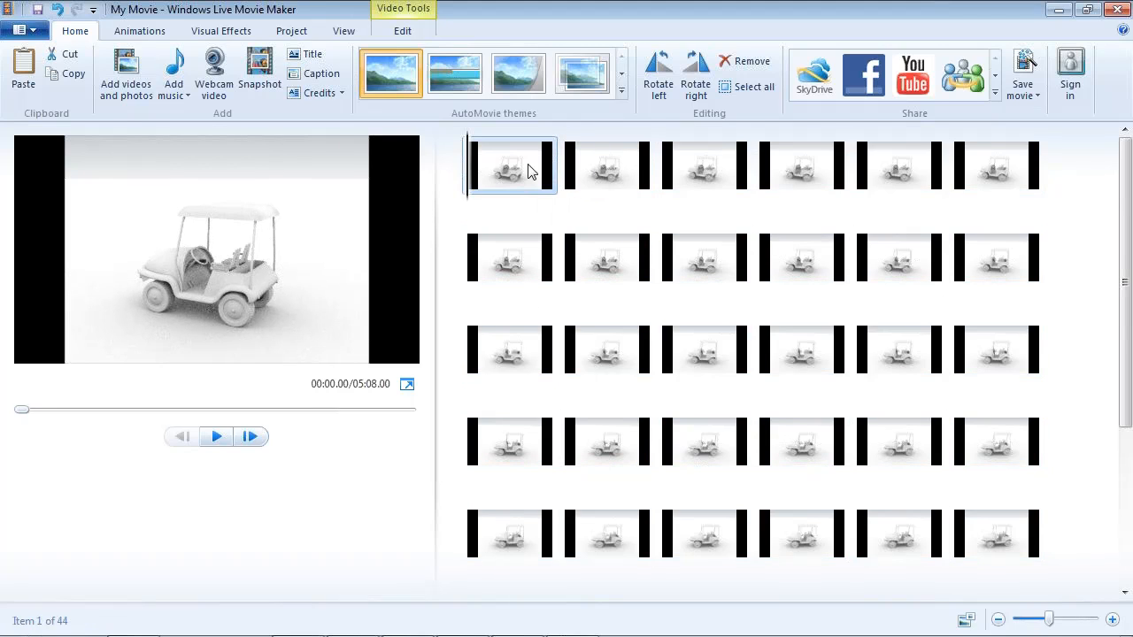
left_click(755, 88)
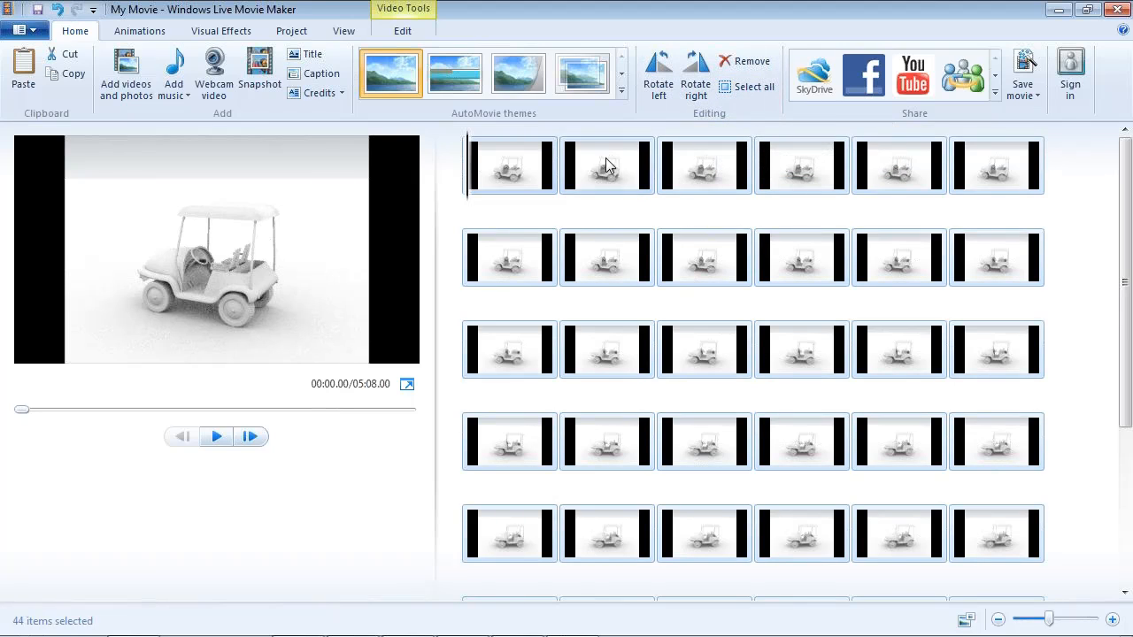
left_click(403, 31)
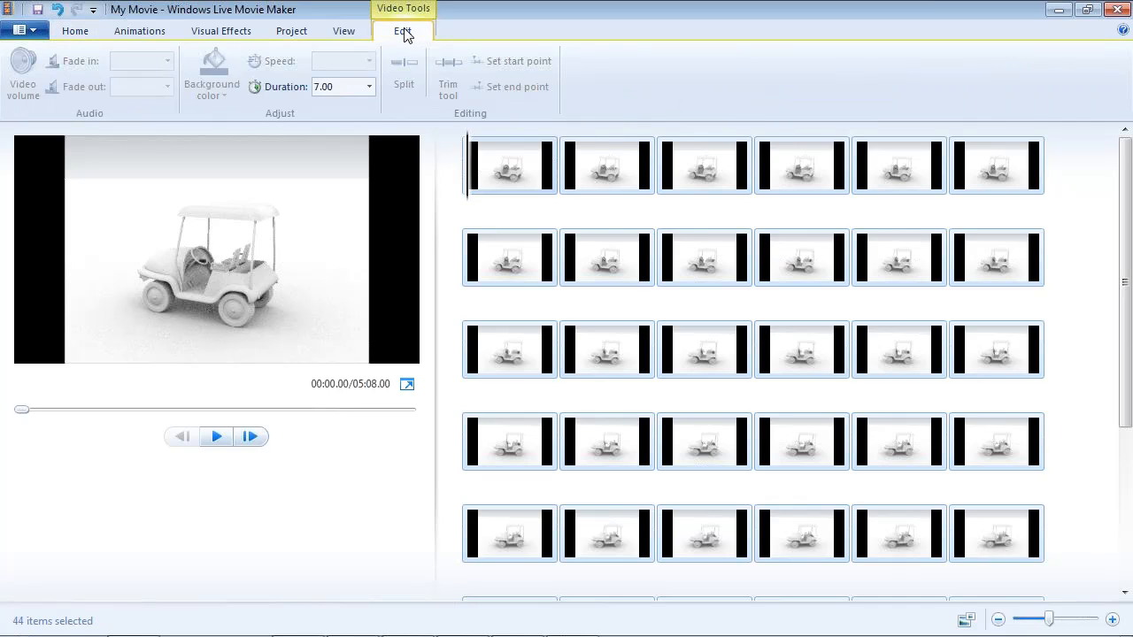
left_click(347, 86)
left_click_drag(347, 86, 299, 93)
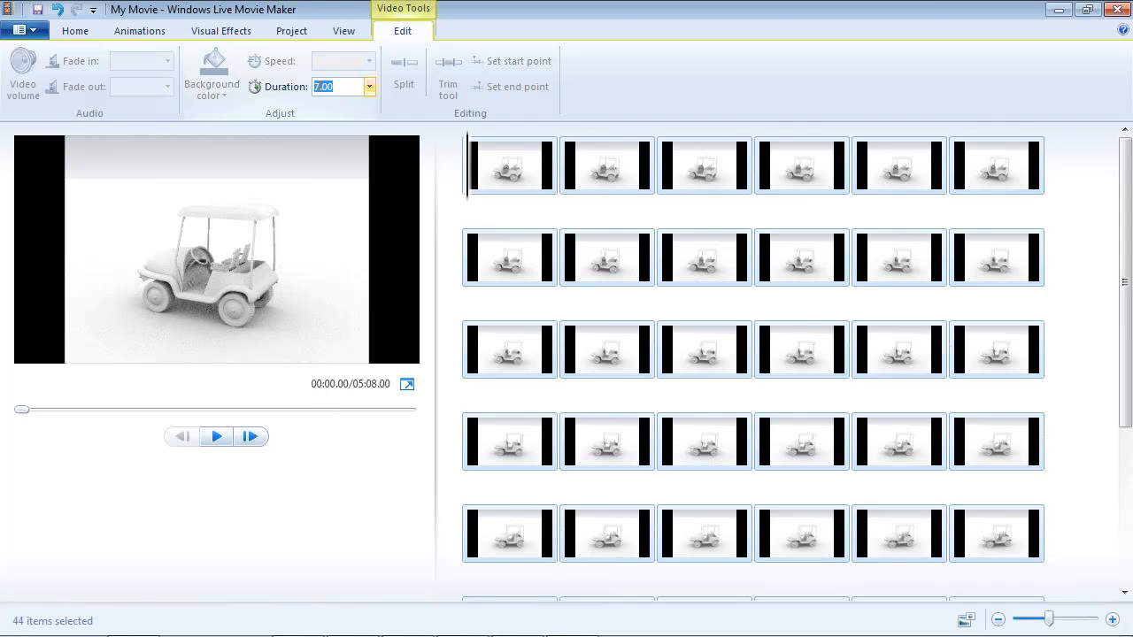
type("0.04")
key("Return")
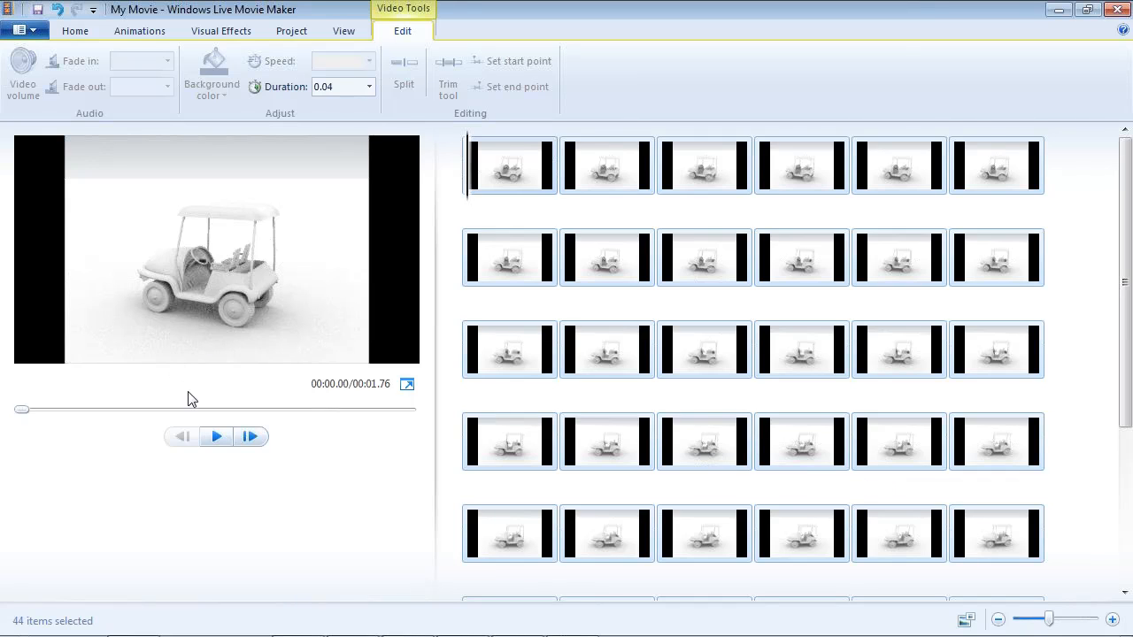
- Play the golf buggy movie preview several times to check the animation's speed
left_click(217, 437)
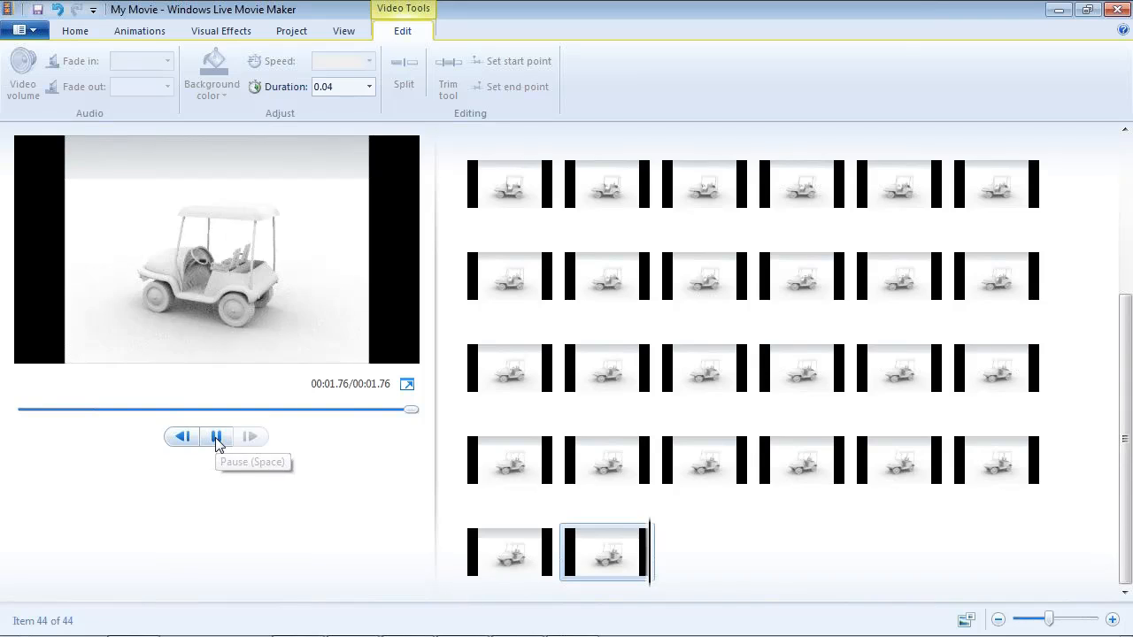
left_click(217, 437)
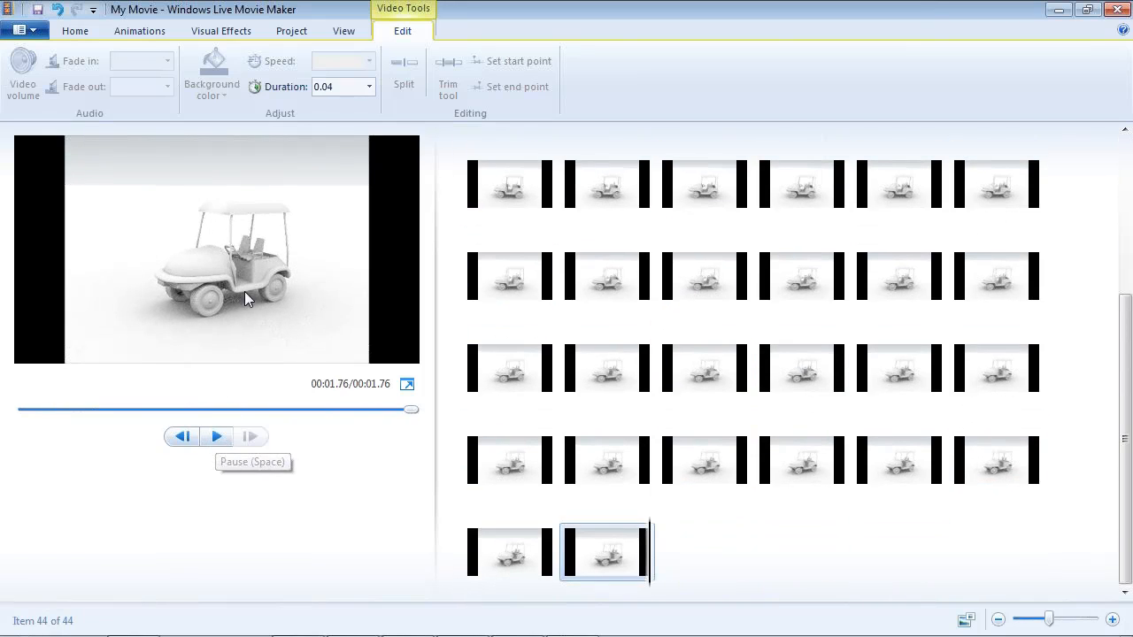
left_click(218, 437)
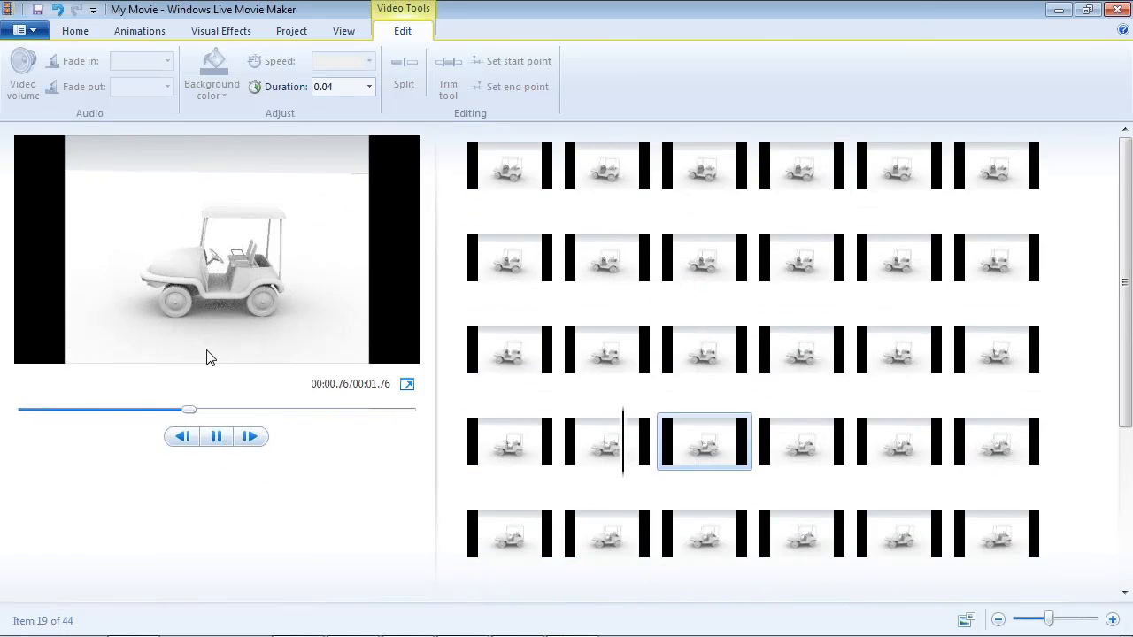
left_click(220, 437)
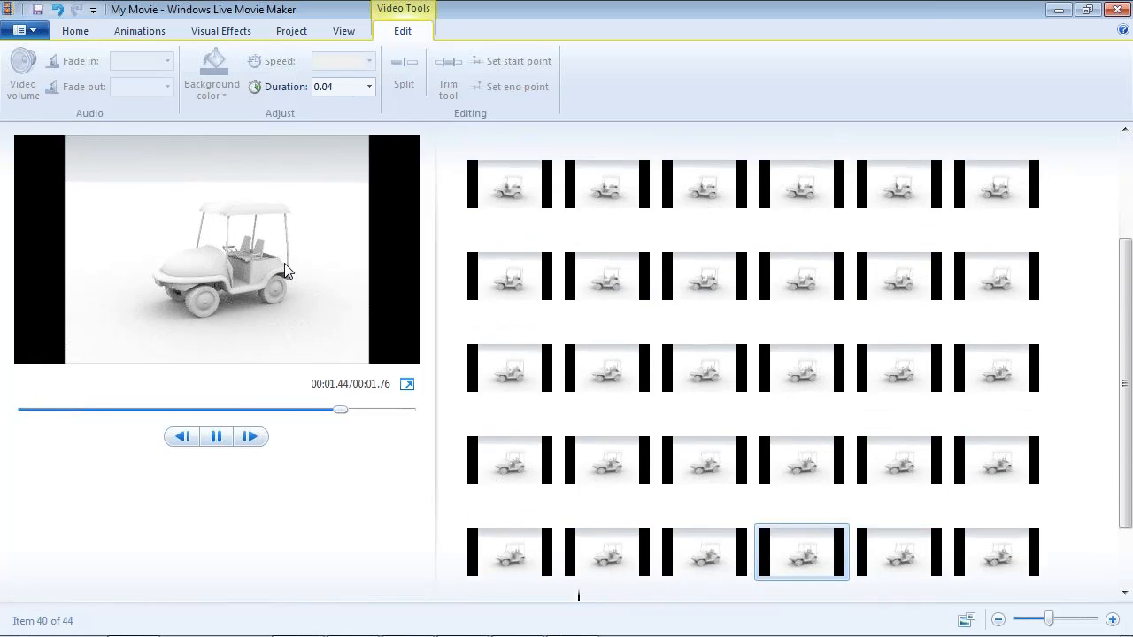
left_click(225, 440)
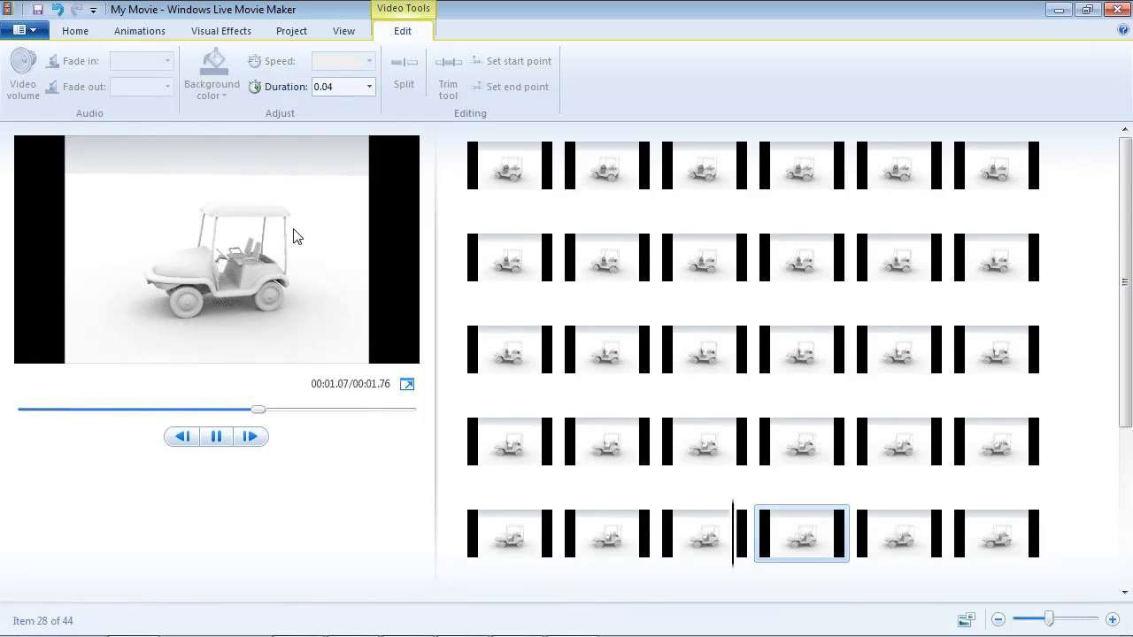
left_click(214, 438)
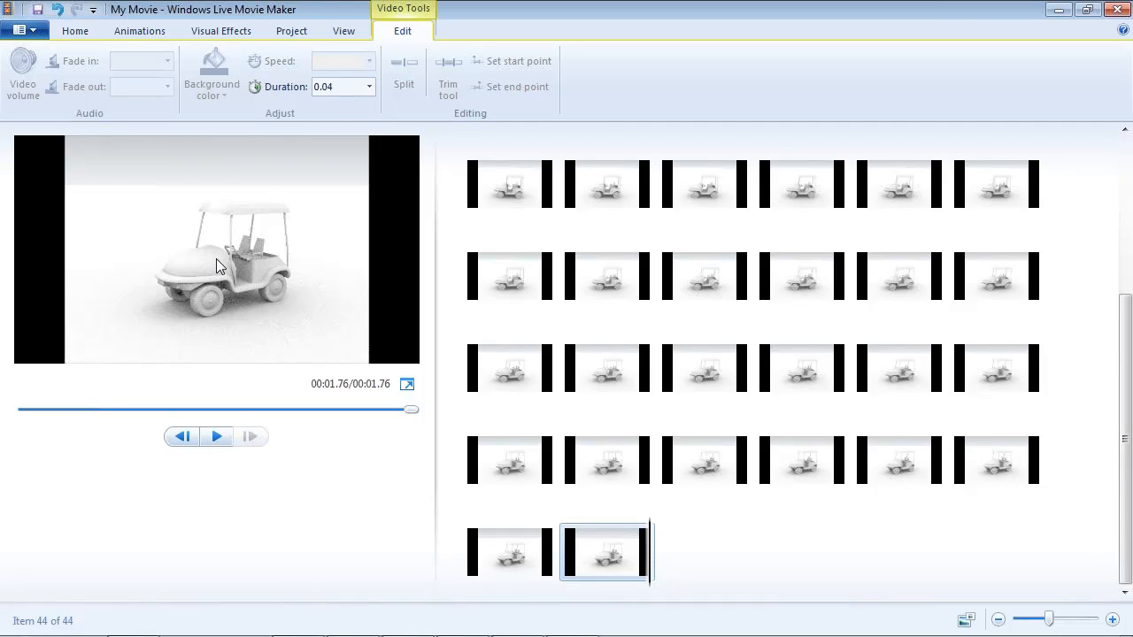
- Review the movie saving options and the custom setting's size, bit rate and frame rate fields, closing them without creating a setting
left_click(76, 31)
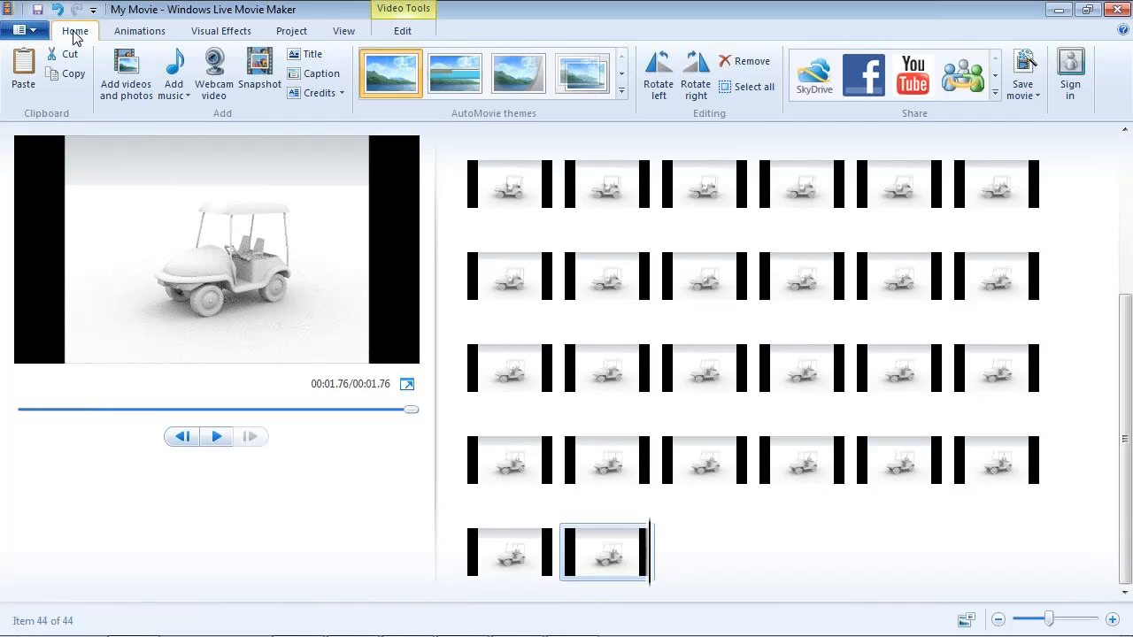
left_click(1028, 93)
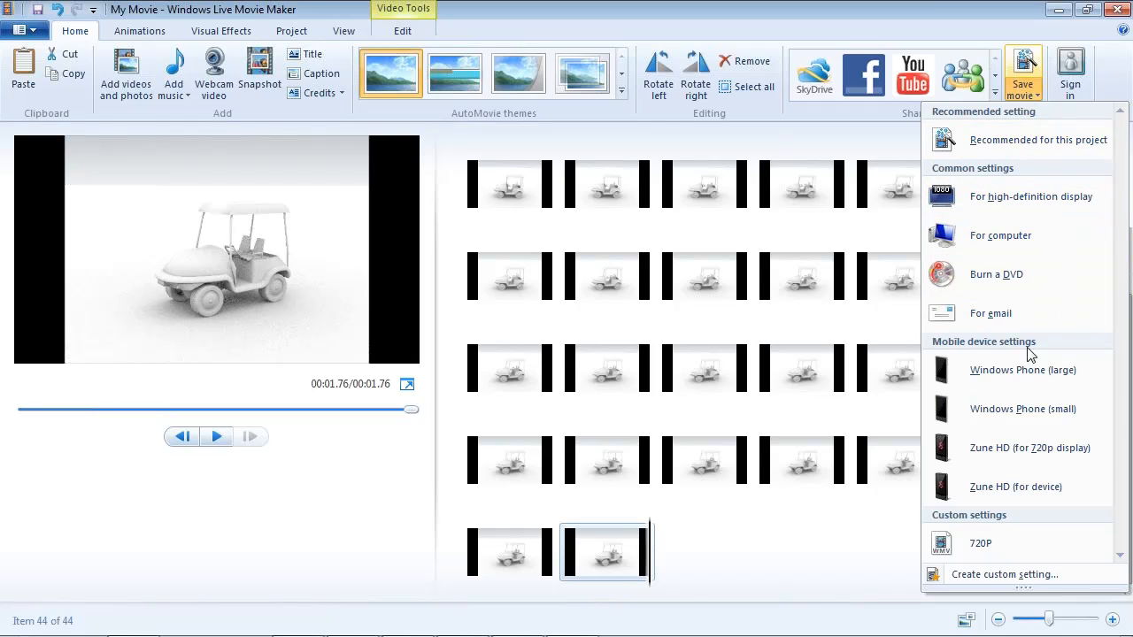
left_click(1011, 570)
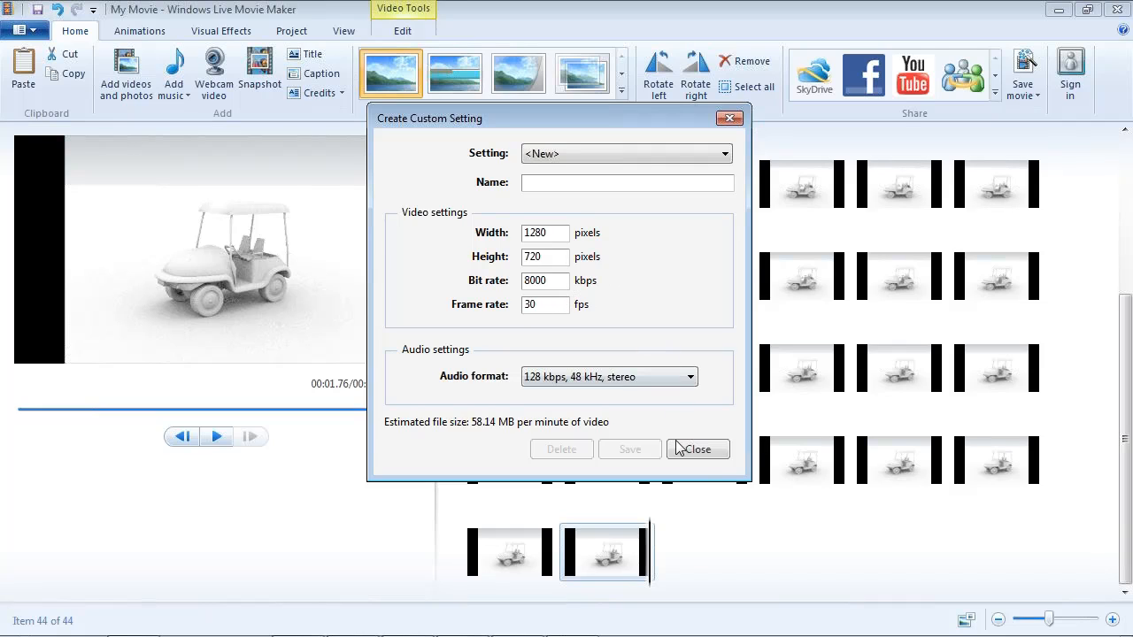
left_click(713, 456)
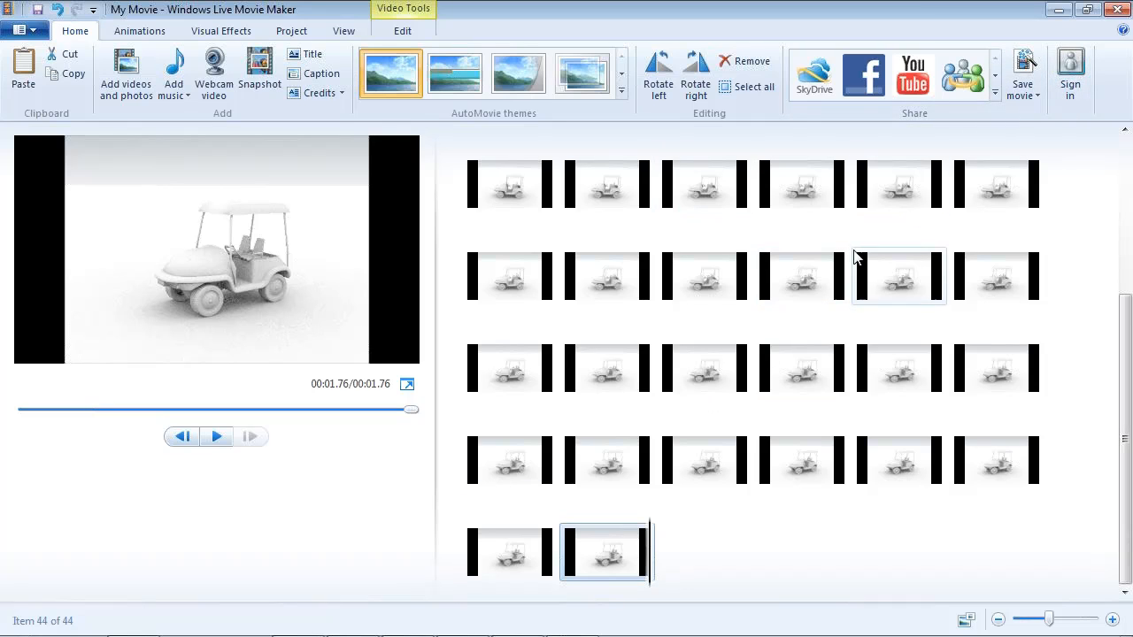
left_click(544, 80)
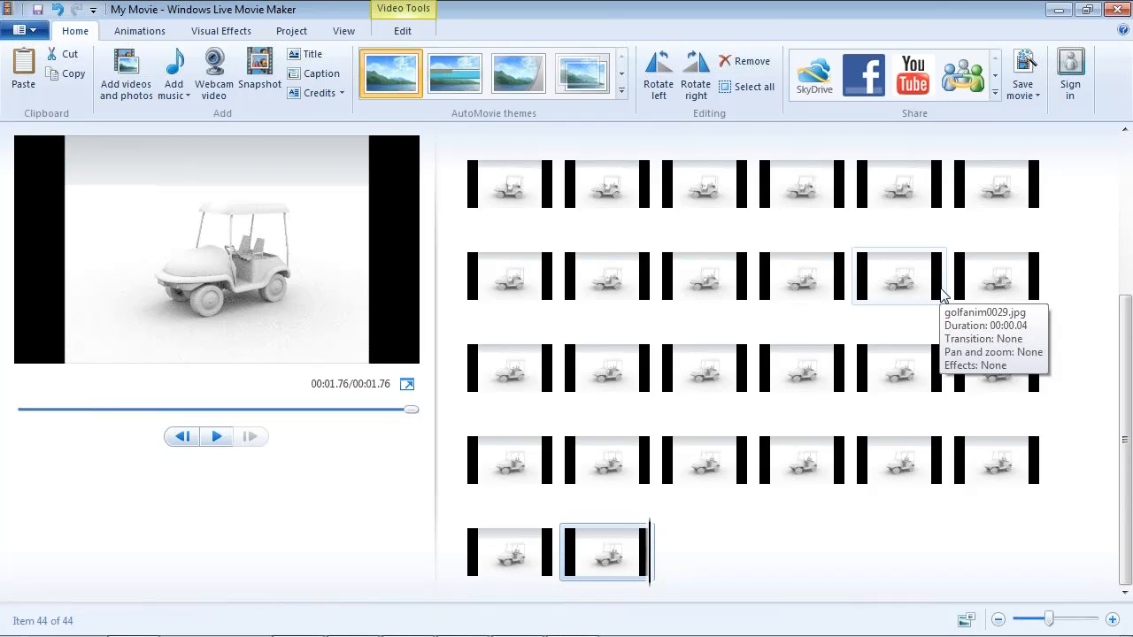
- Replay the buggy animation in the preview and in full screen, returning to the normal view for another playback
left_click(217, 437)
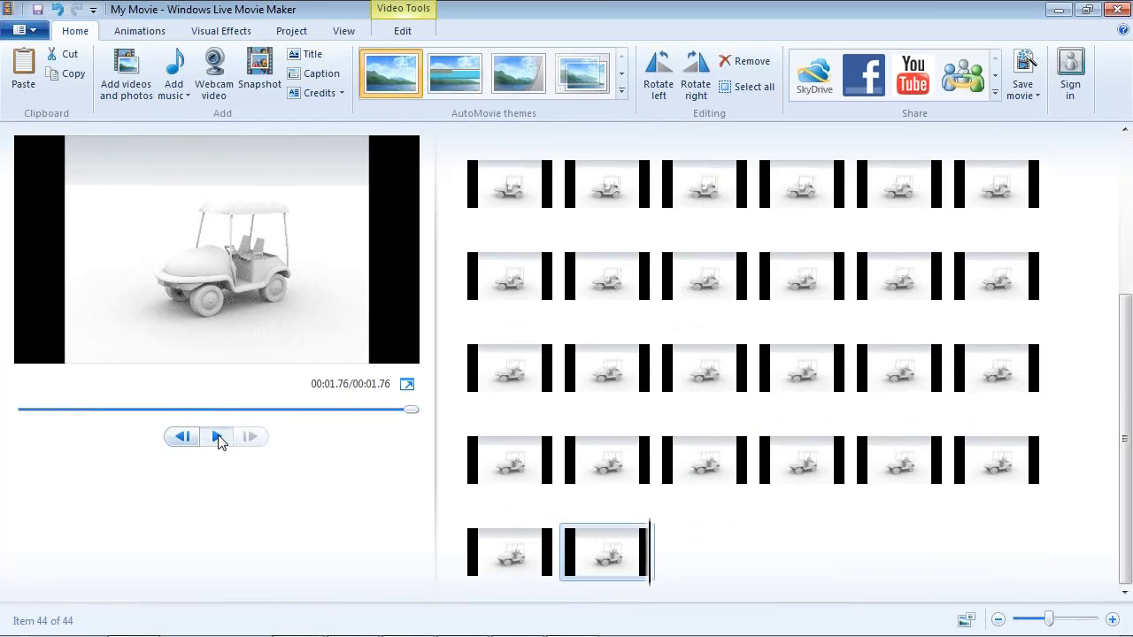
left_click(217, 436)
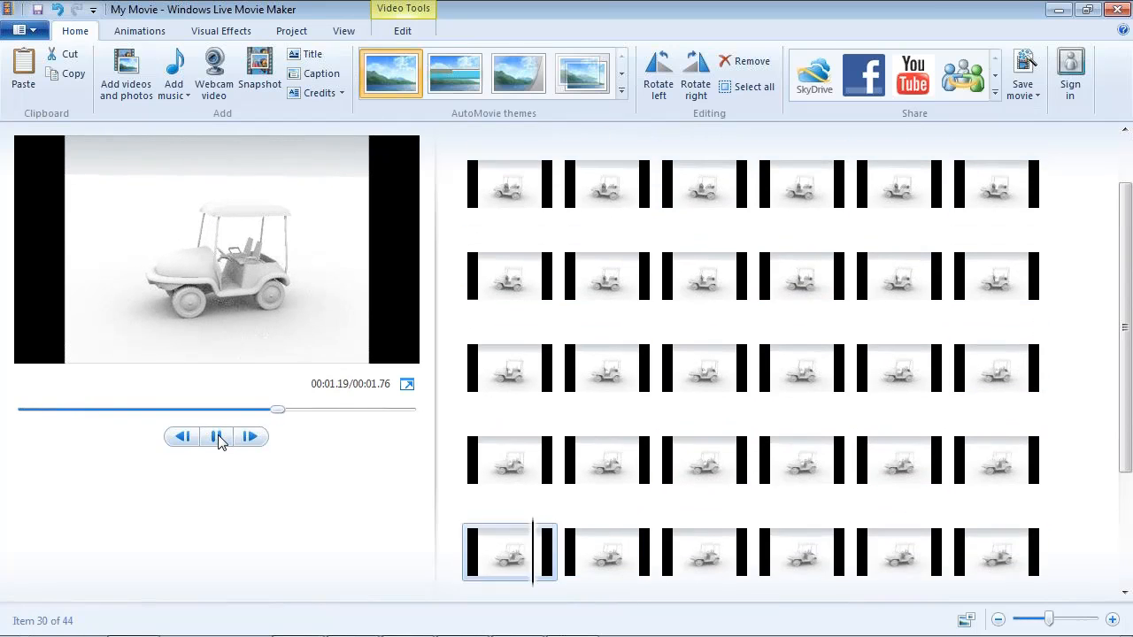
left_click(217, 436)
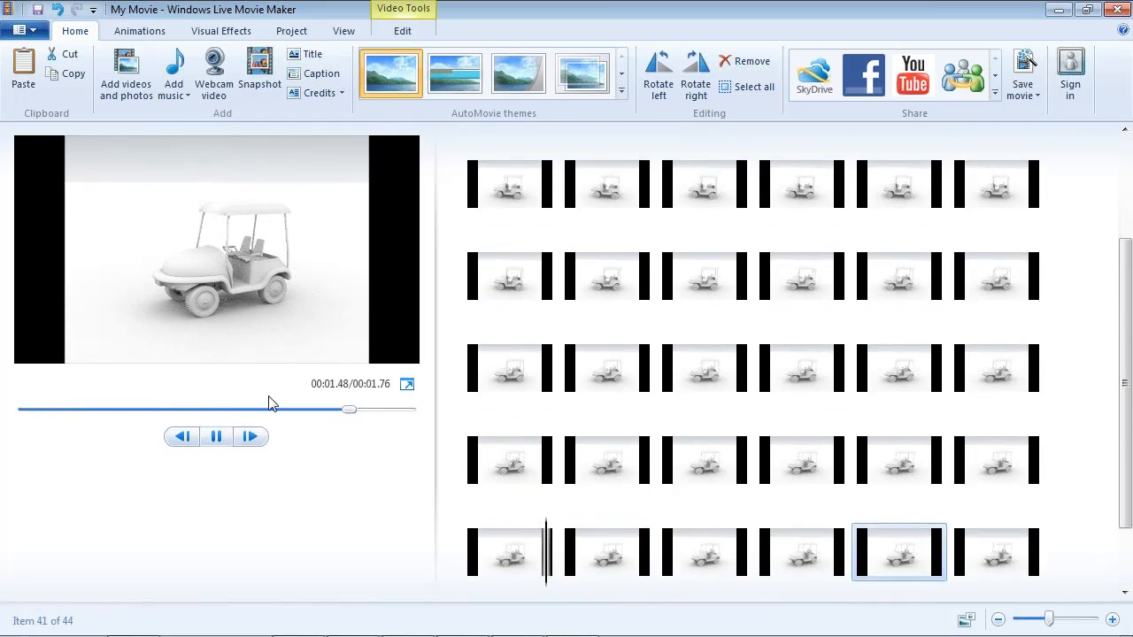
left_click(409, 386)
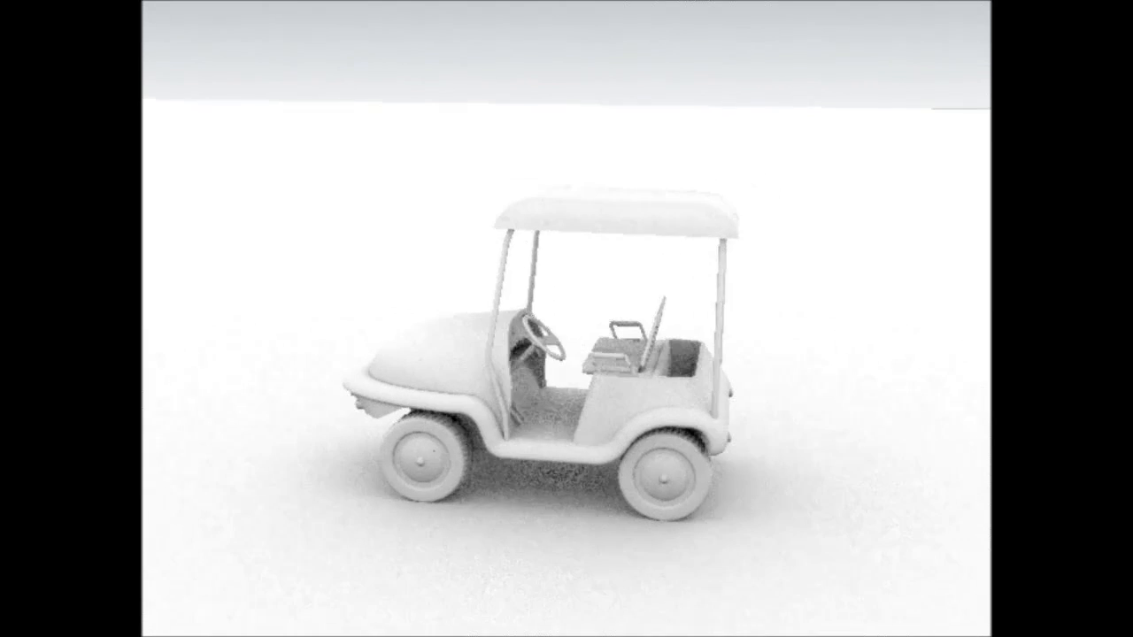
key("Escape")
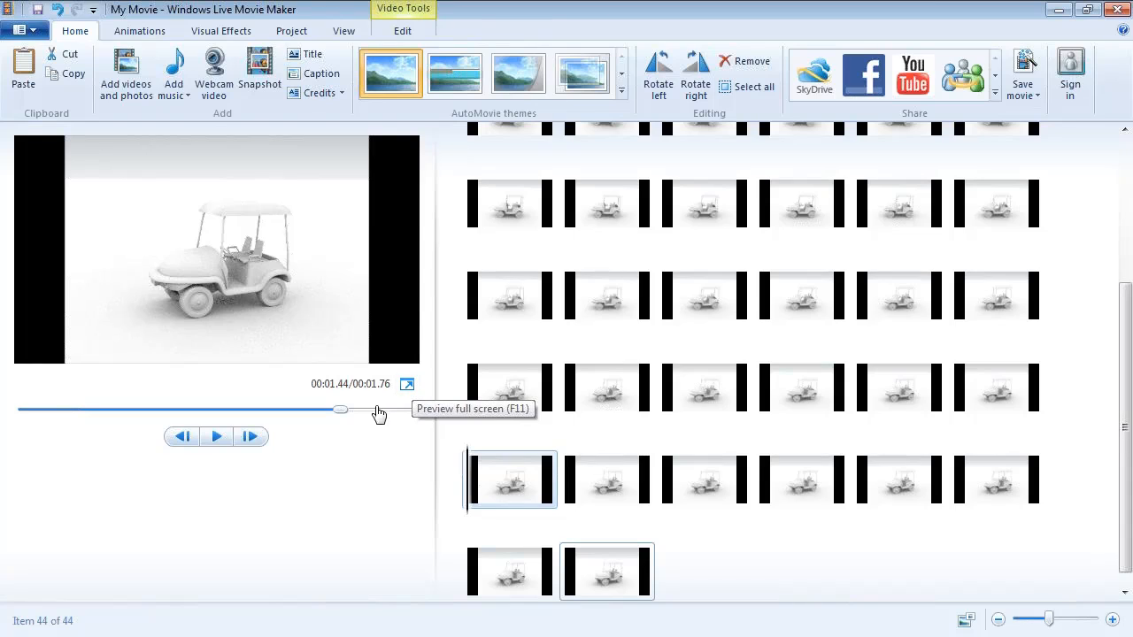
left_click(215, 437)
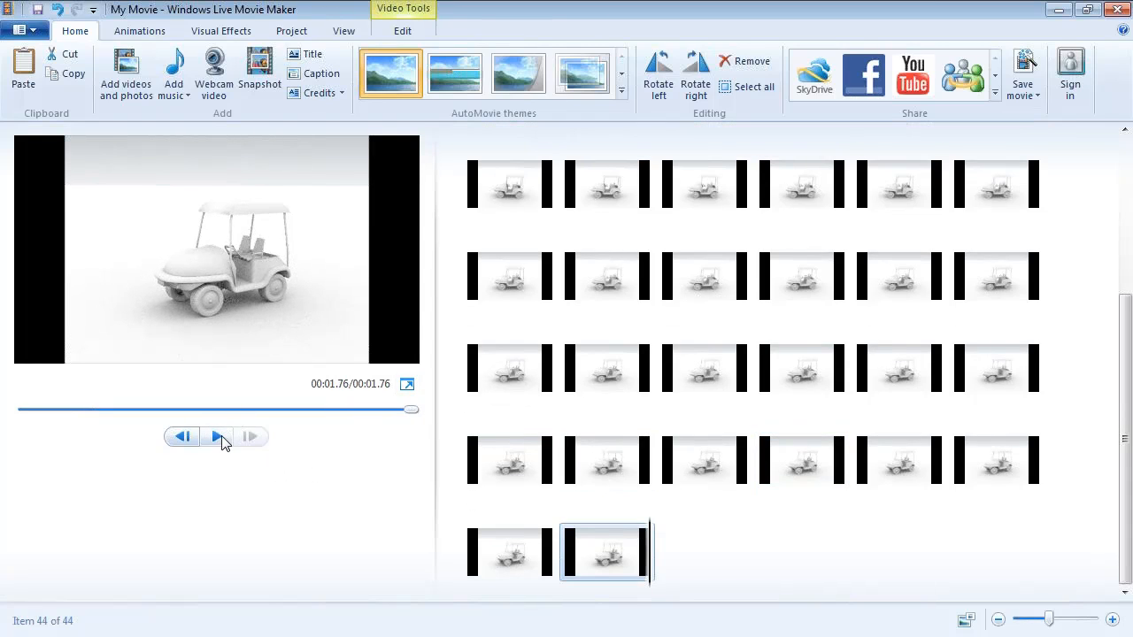
left_click(219, 438)
- Minimize Movie Maker, switch to Quality Webinar.ppt in PowerPoint and start its slide show from the first slide
left_click(1064, 11)
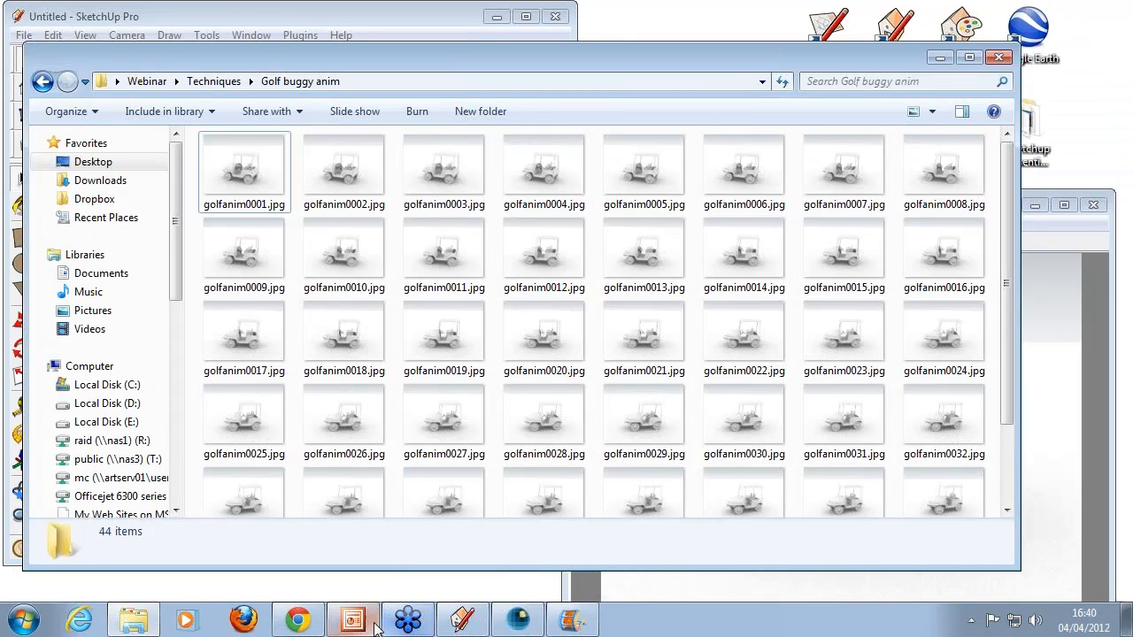
left_click(363, 621)
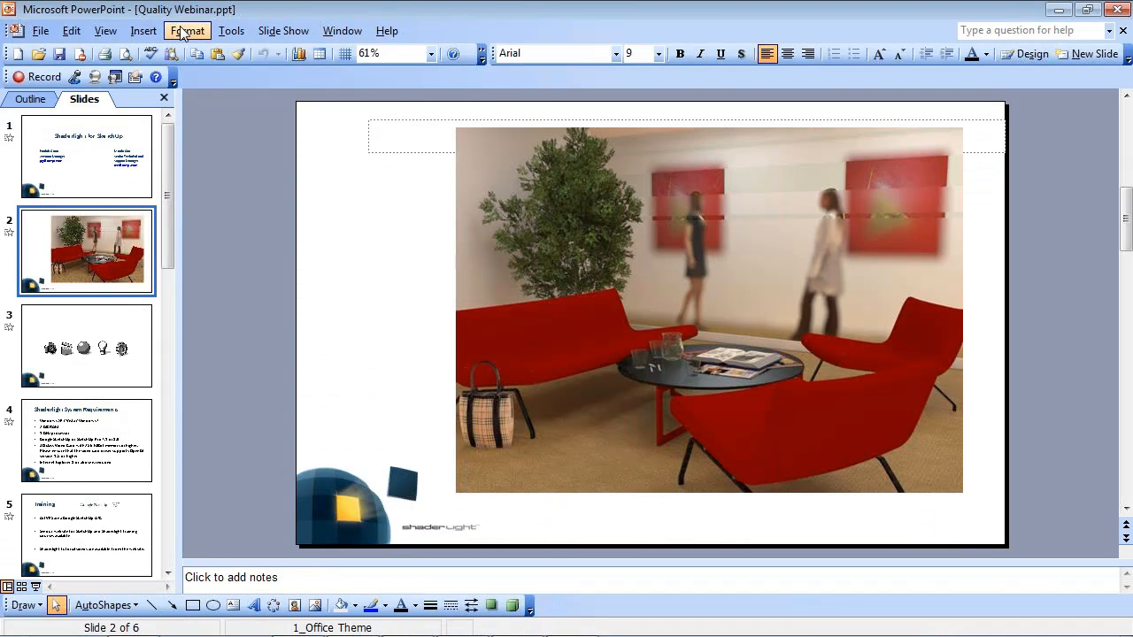
left_click(283, 31)
left_click(296, 51)
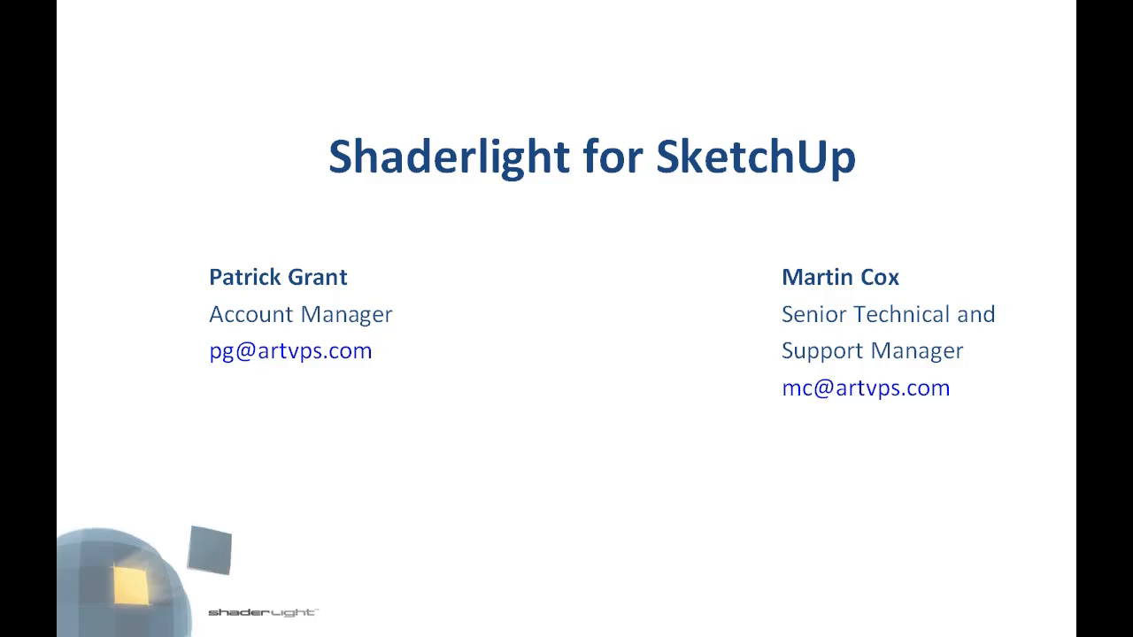
- Advance the slide show to the slide with the camera, clapperboard, sphere, light bulb and gear icons
key("space")
key("Right")
key("Right")
key("Right")
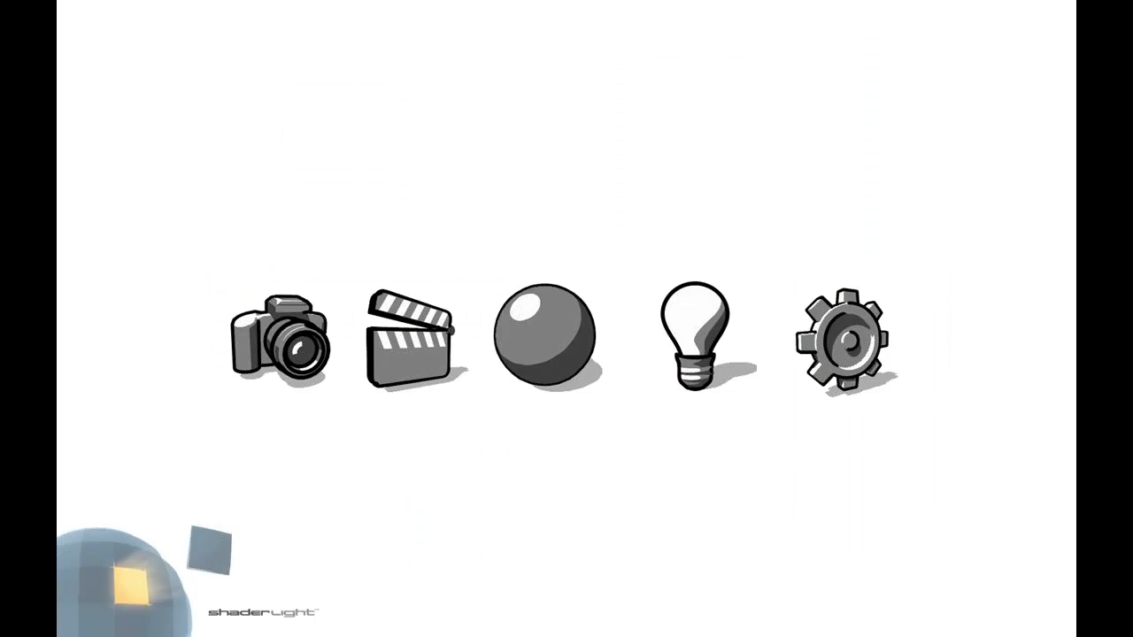